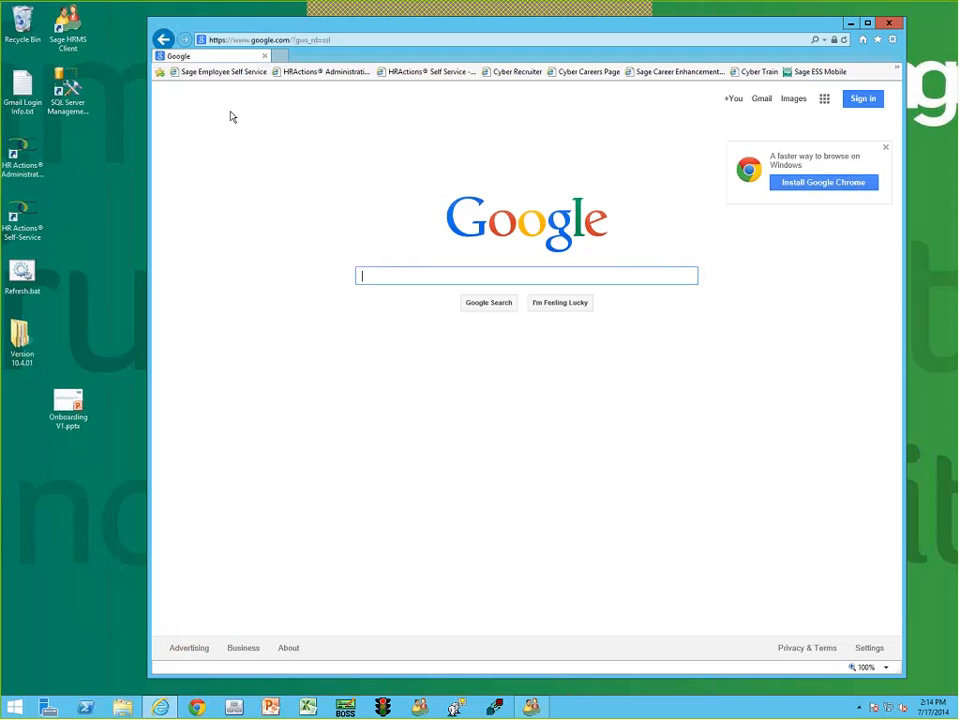
# Open the Dunedin Self Service sign-in page and fill in the saved user name and password
pyautogui.click(226, 77)
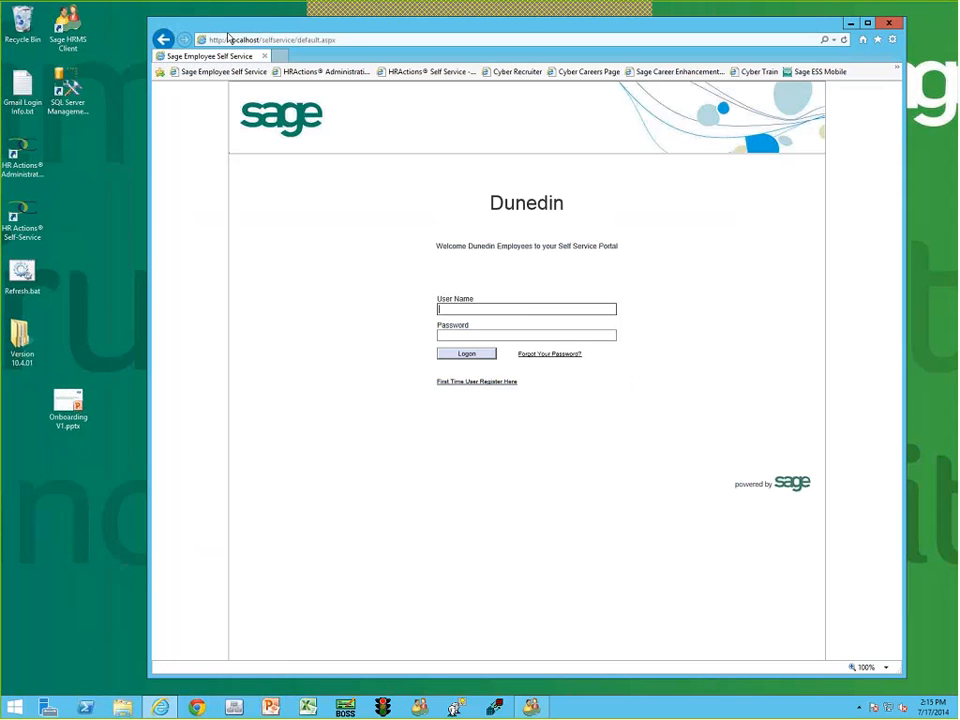
pyautogui.write('ag')
pyautogui.press('Down')
pyautogui.press('Tab')
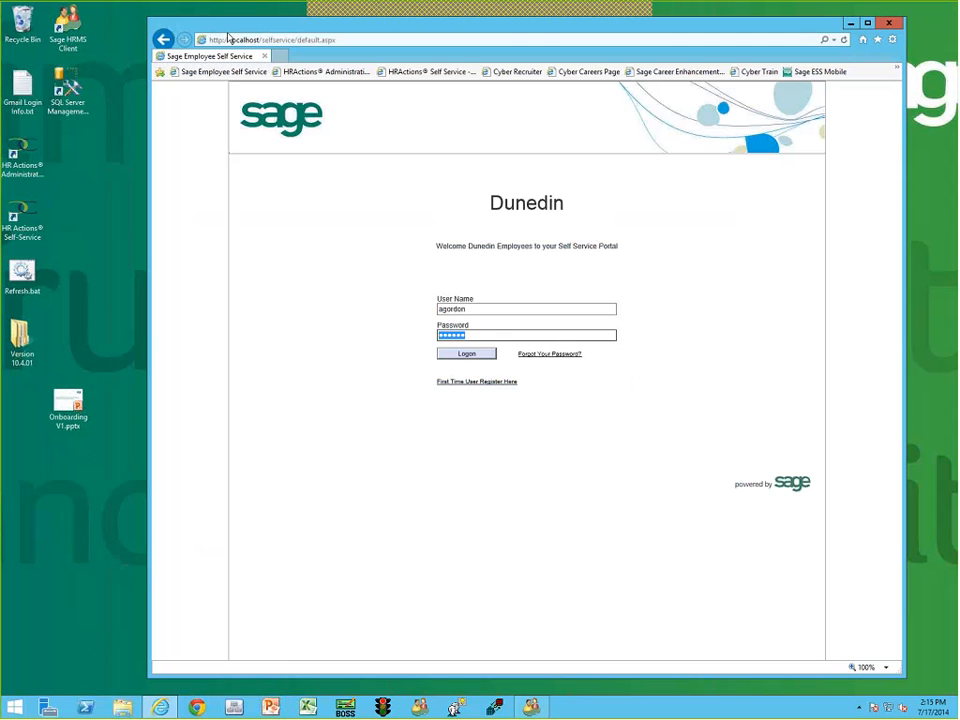
# Log on to the Dunedin self-service portal and go to HR Actions in the Employee menu
pyautogui.click(463, 354)
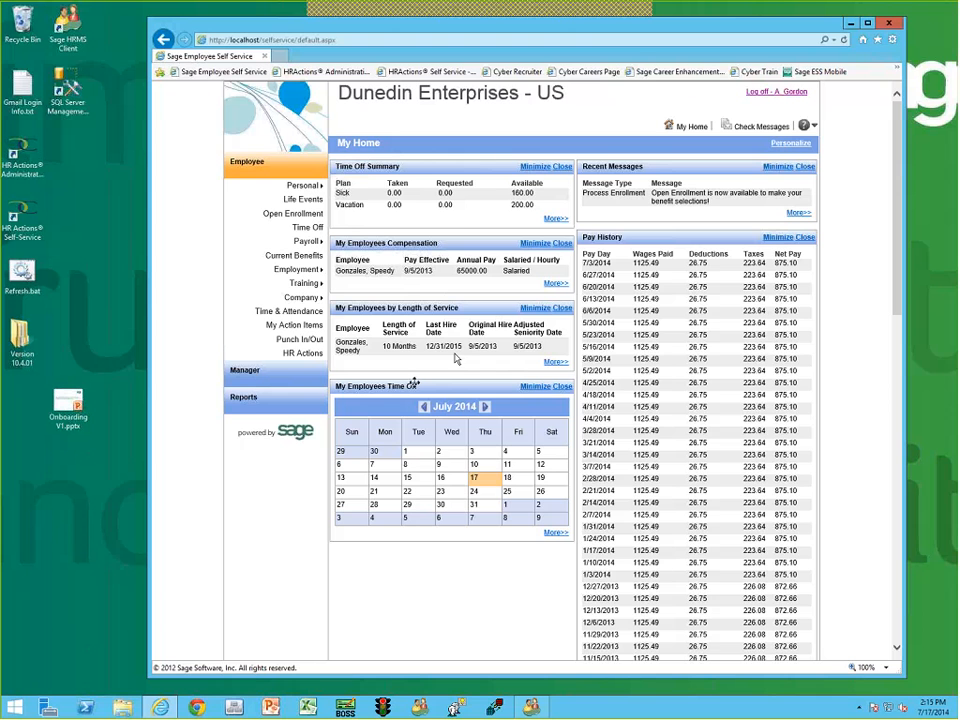
pyautogui.click(302, 356)
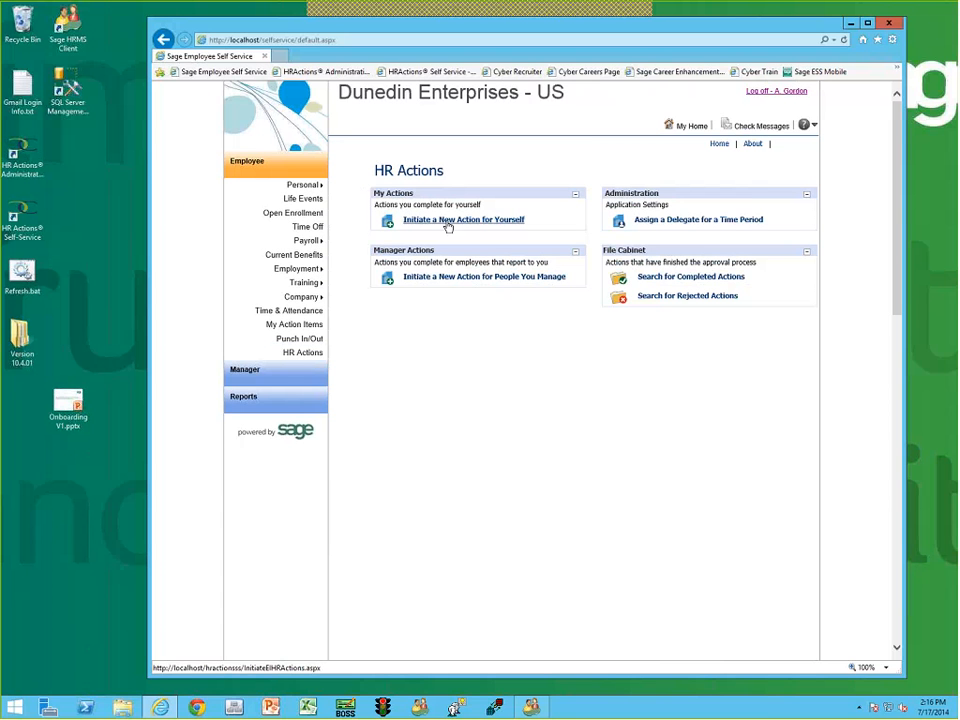
# Start a New Hire manager action using the Hire/Rehire Applicant form (Action ID 939)
pyautogui.click(445, 277)
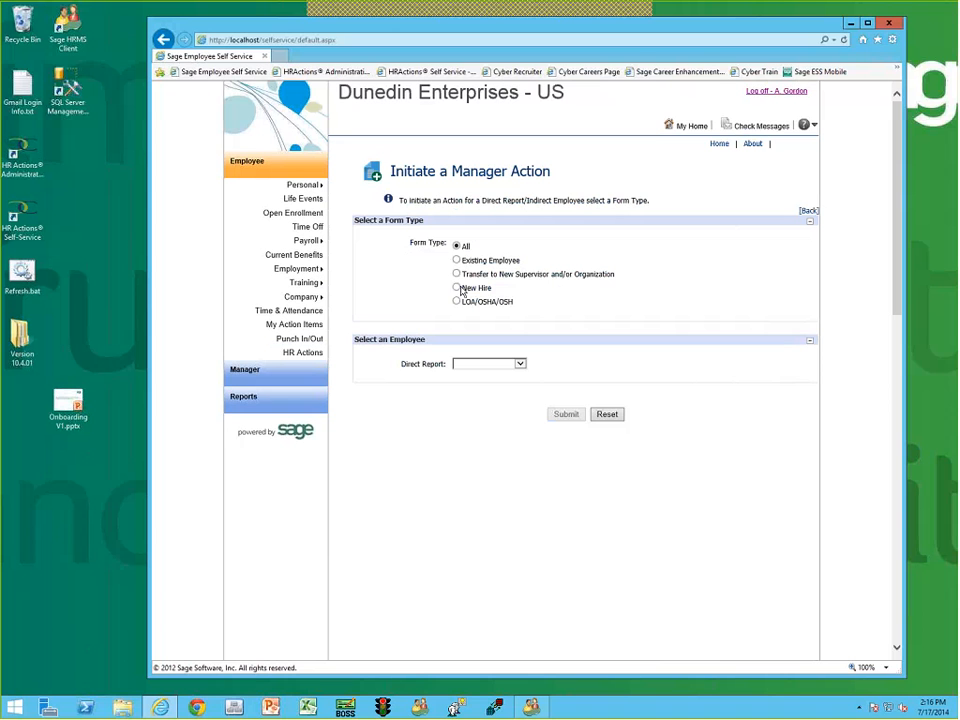
pyautogui.click(457, 289)
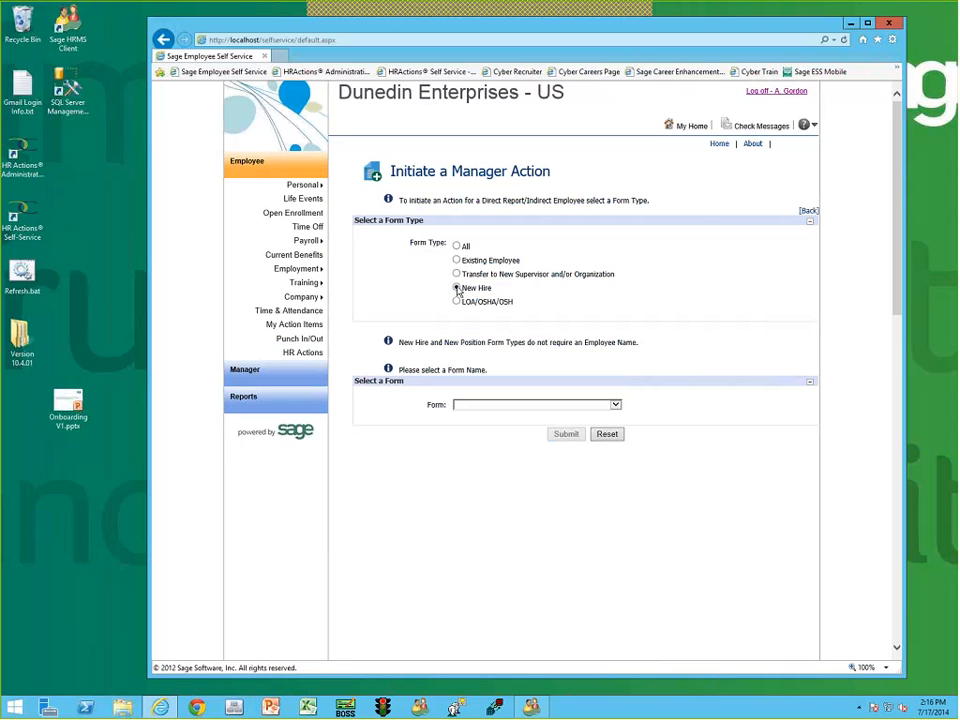
pyautogui.click(615, 405)
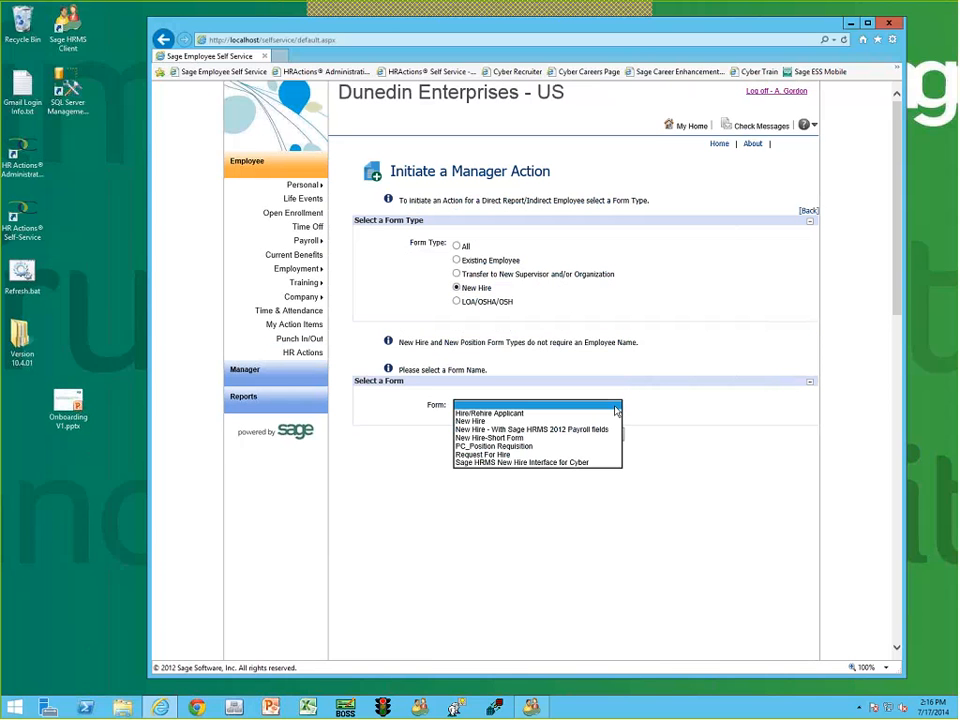
pyautogui.click(505, 413)
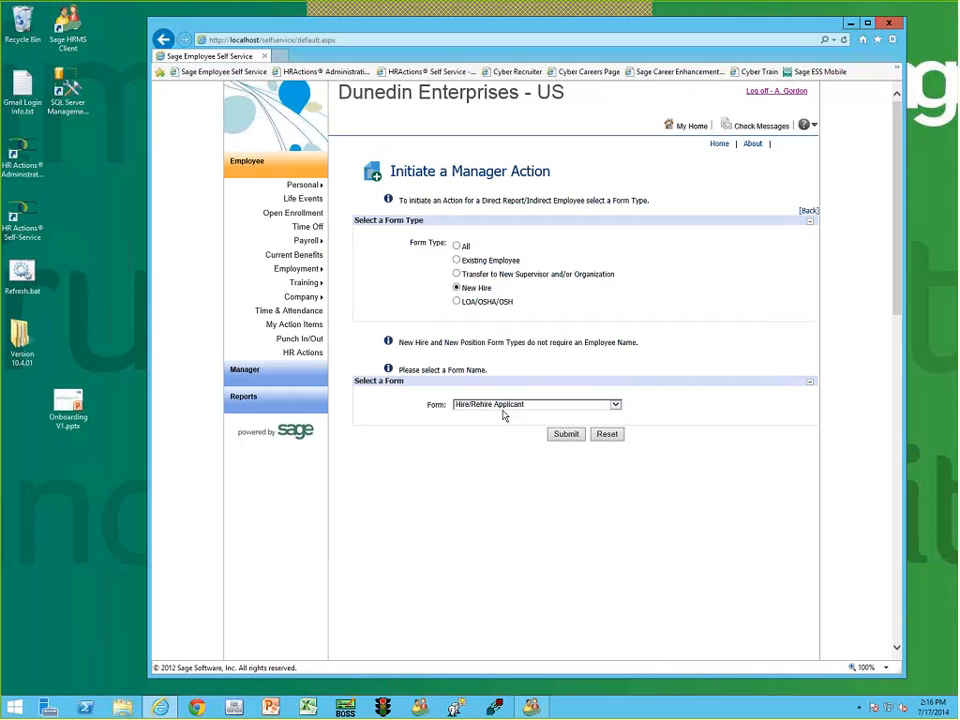
pyautogui.click(566, 436)
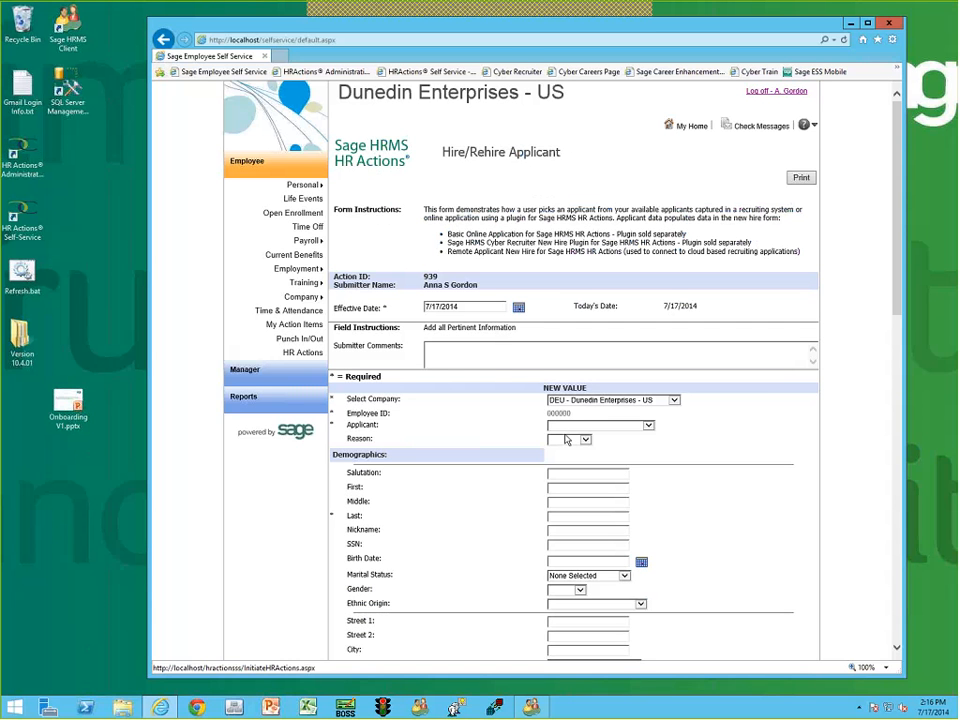
# Prefill the form with the PURMGR applicant and set the Reason to New Hire
pyautogui.click(649, 427)
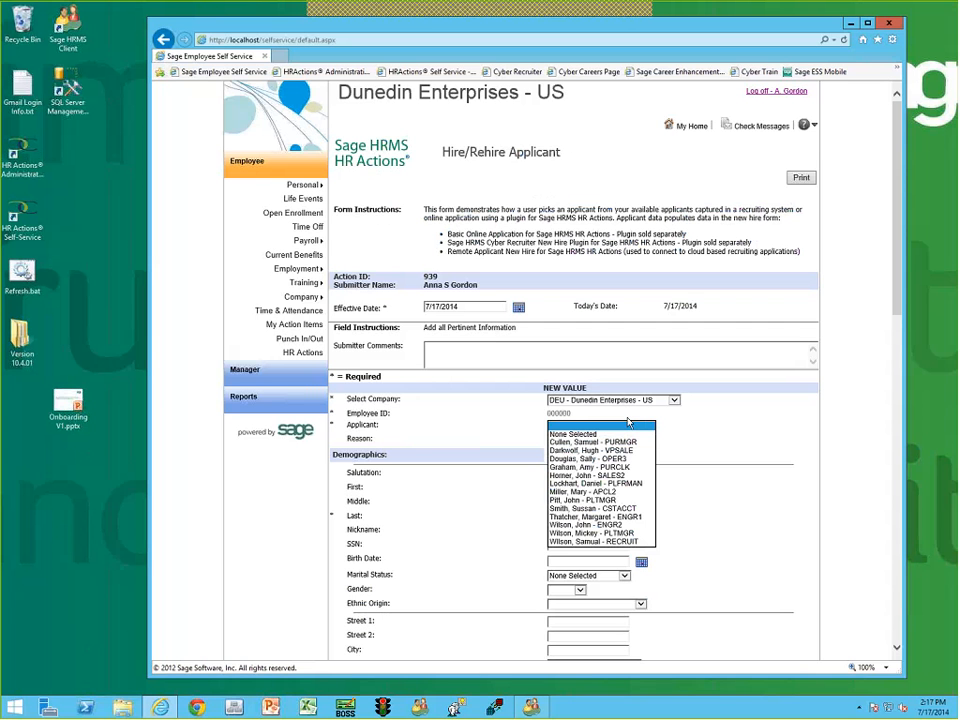
pyautogui.click(603, 442)
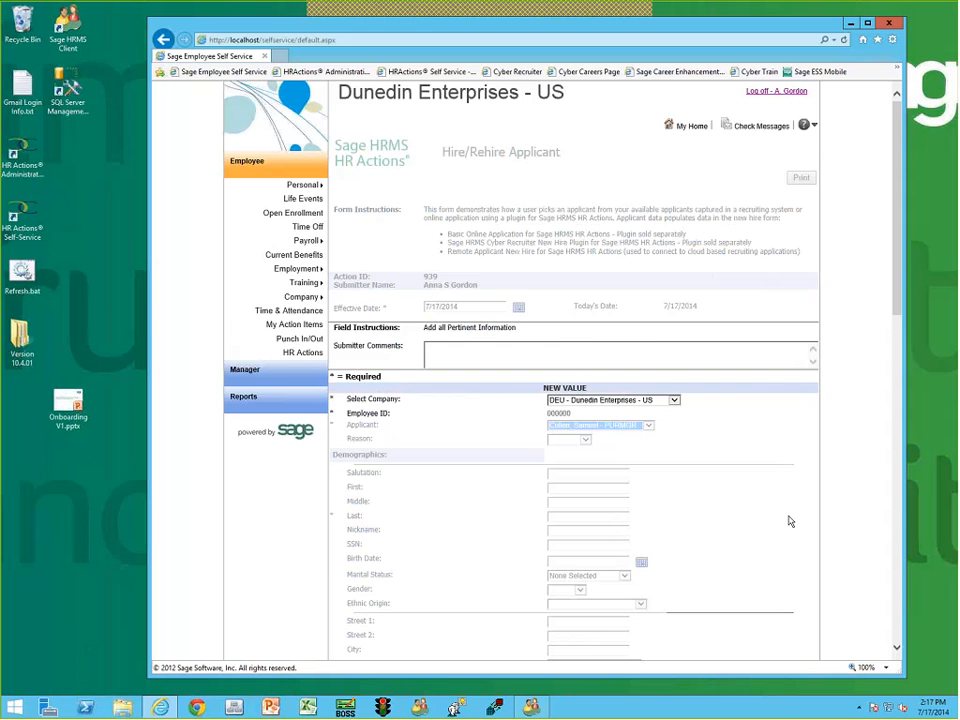
pyautogui.scroll(-1, 790, 521)
pyautogui.scroll(-2, 790, 521)
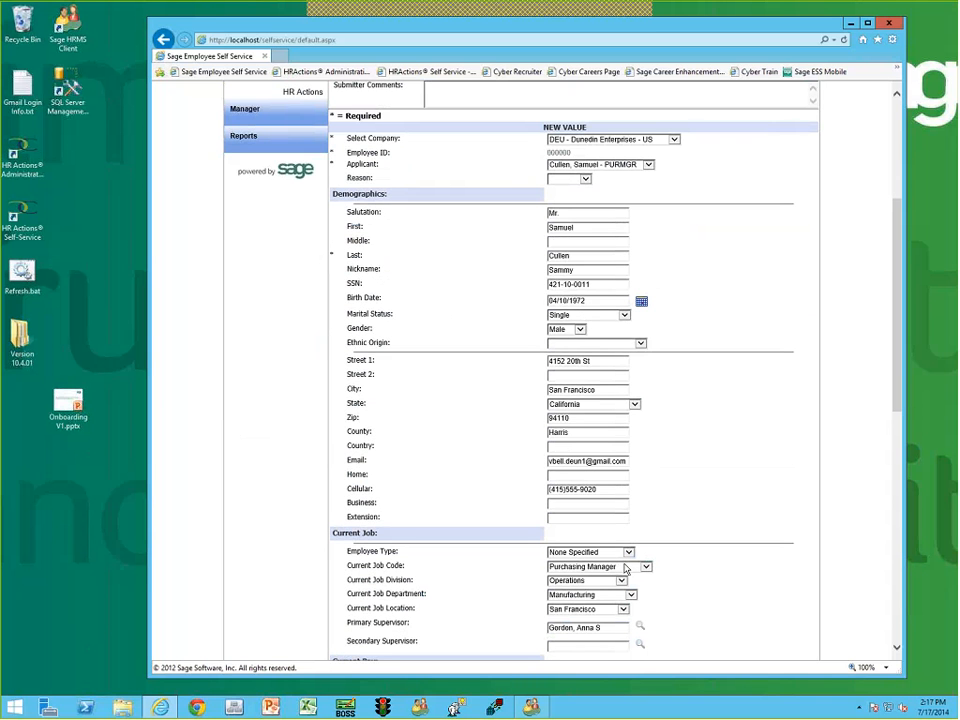
pyautogui.click(584, 179)
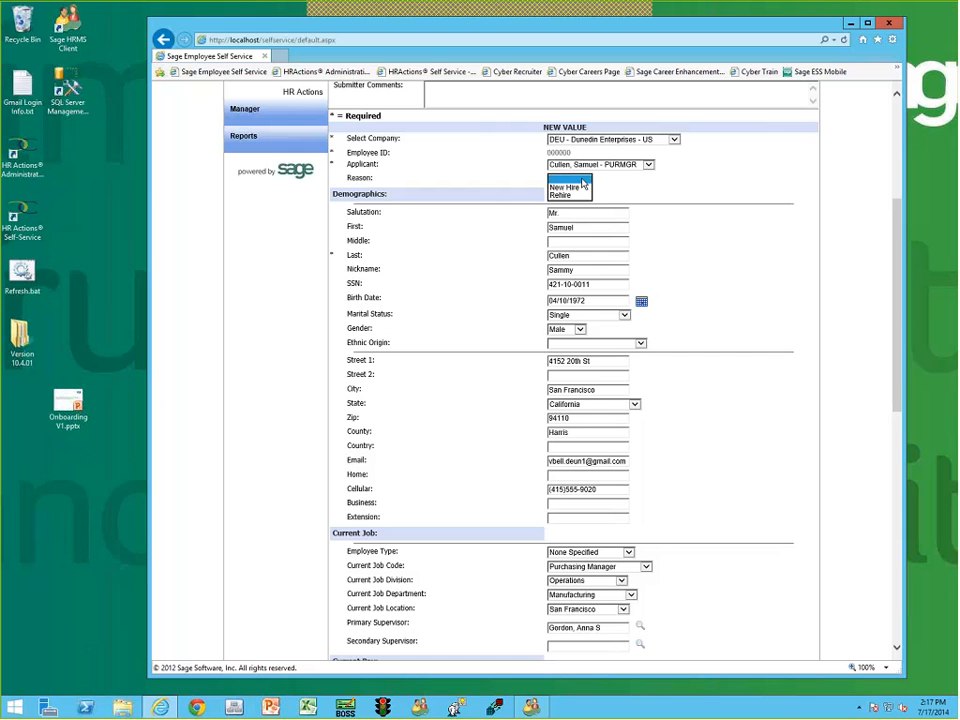
pyautogui.click(566, 187)
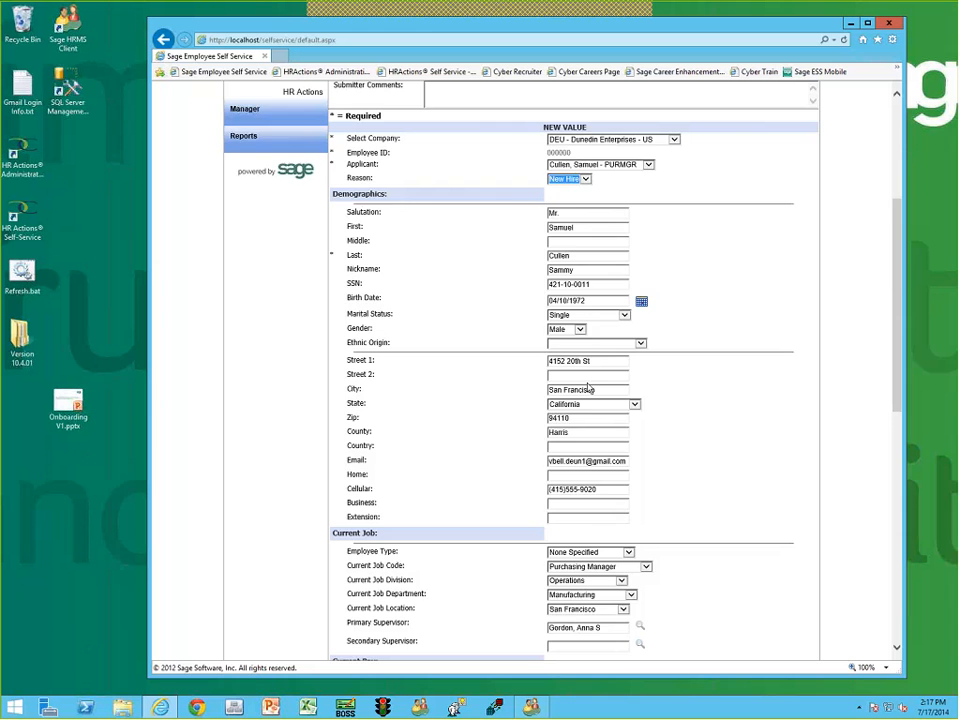
# Make the hire Hourly at an 11 unit pay rate, giving 22880.00 annual pay
pyautogui.scroll(-3, 589, 388)
pyautogui.scroll(-2, 589, 388)
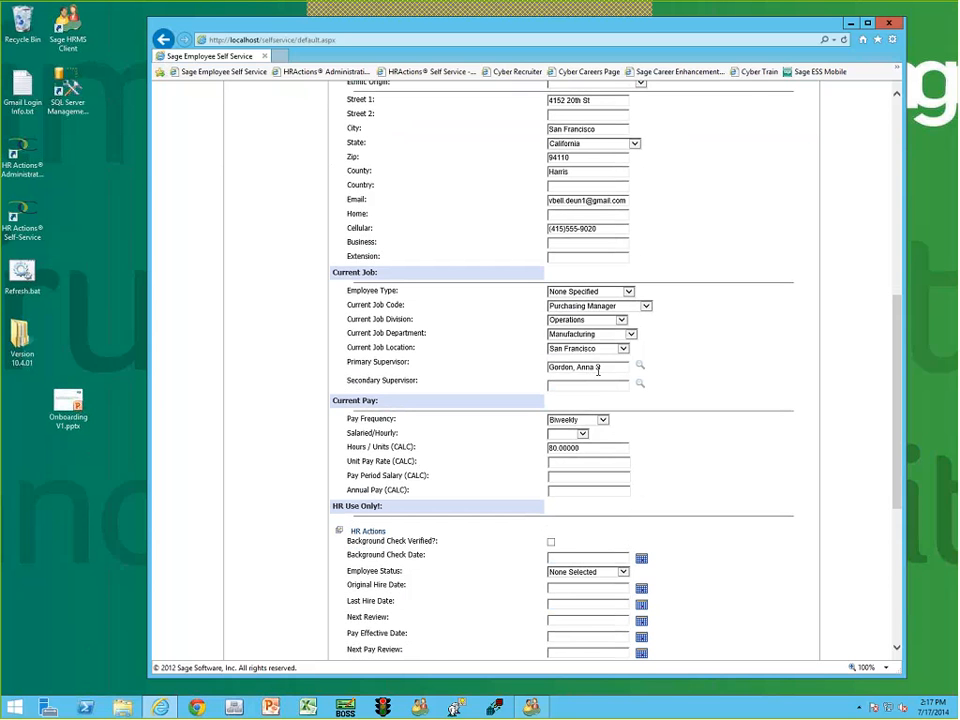
pyautogui.click(583, 436)
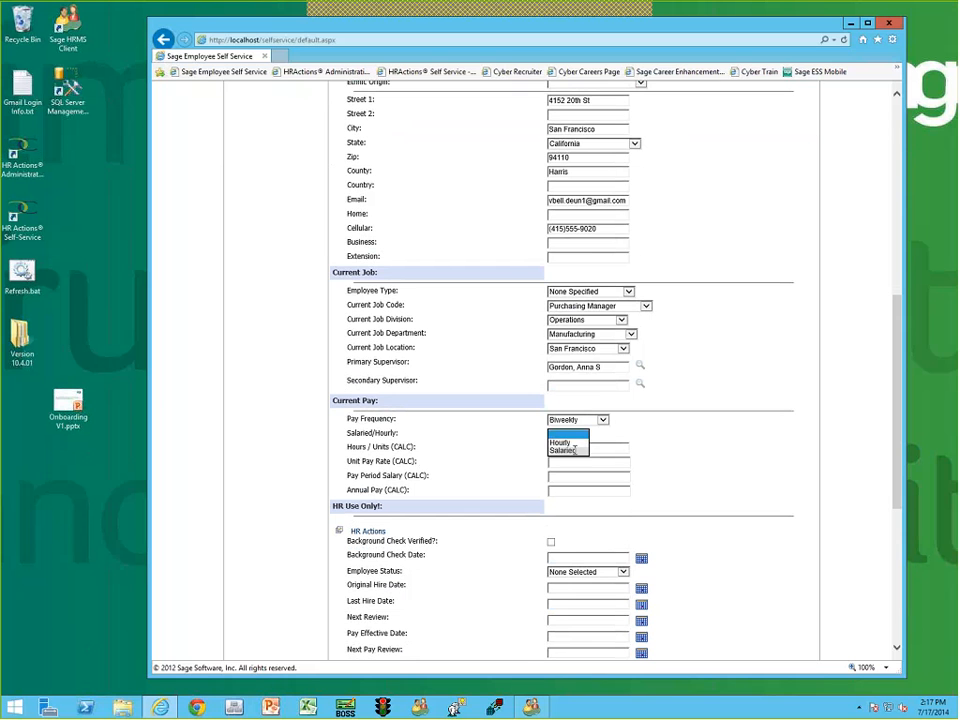
pyautogui.click(560, 442)
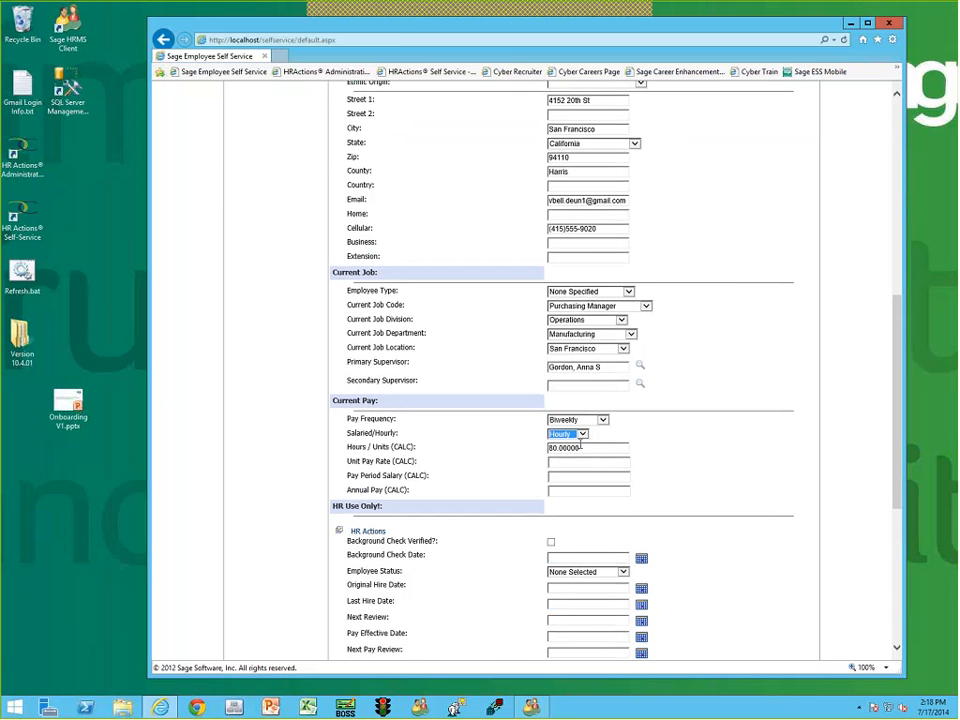
pyautogui.click(576, 461)
pyautogui.write('11')
pyautogui.click(622, 475)
pyautogui.scroll(-2, 622, 476)
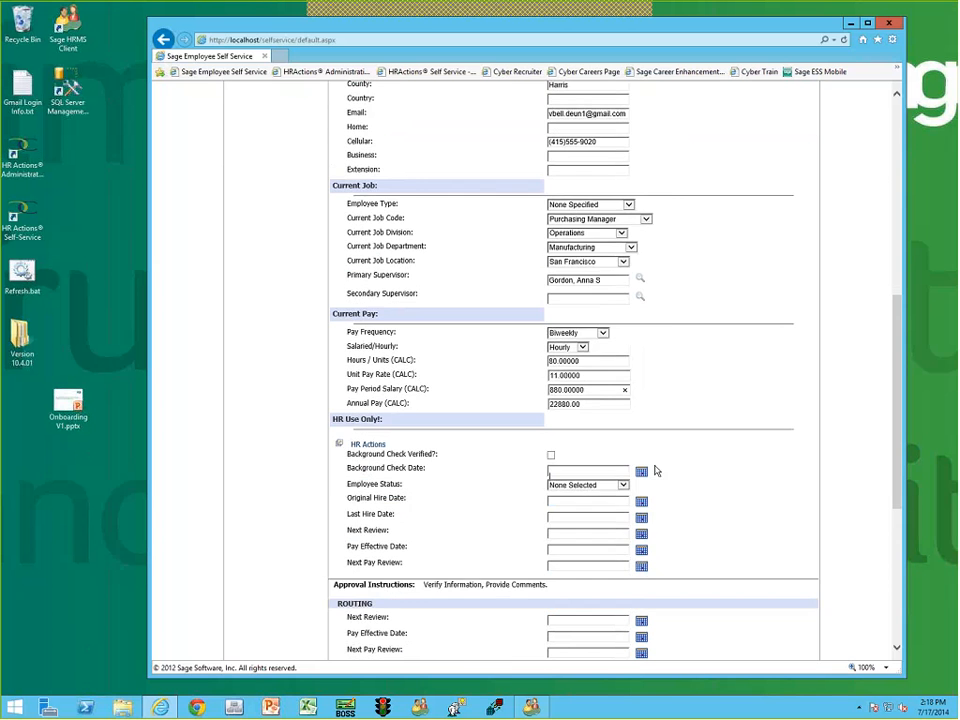
pyautogui.scroll(-2, 656, 467)
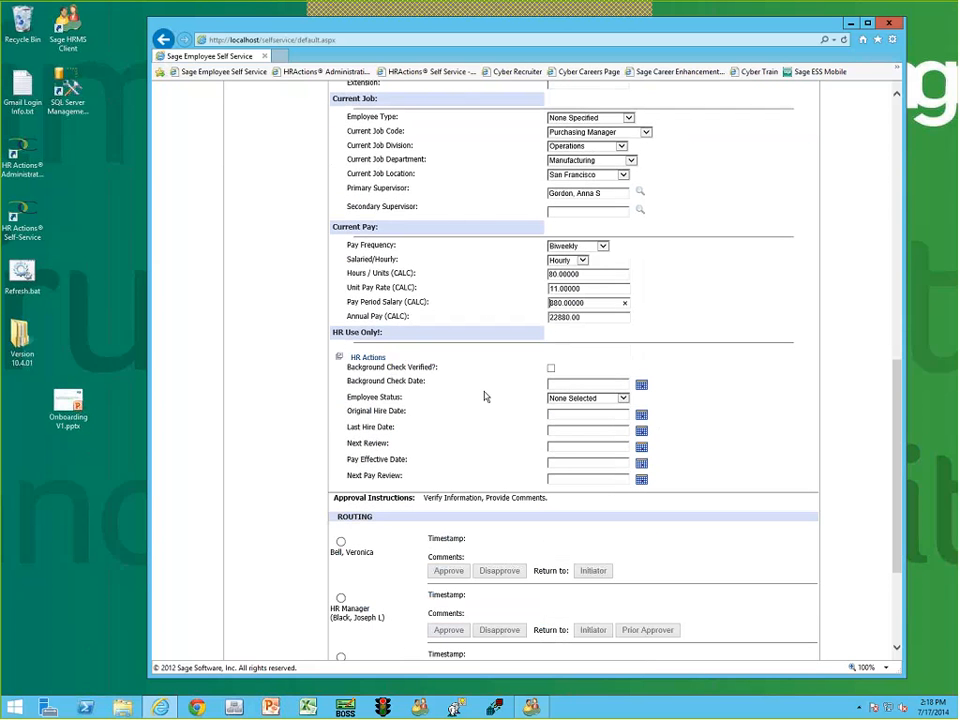
# Set the Employee Status to Active
pyautogui.click(620, 398)
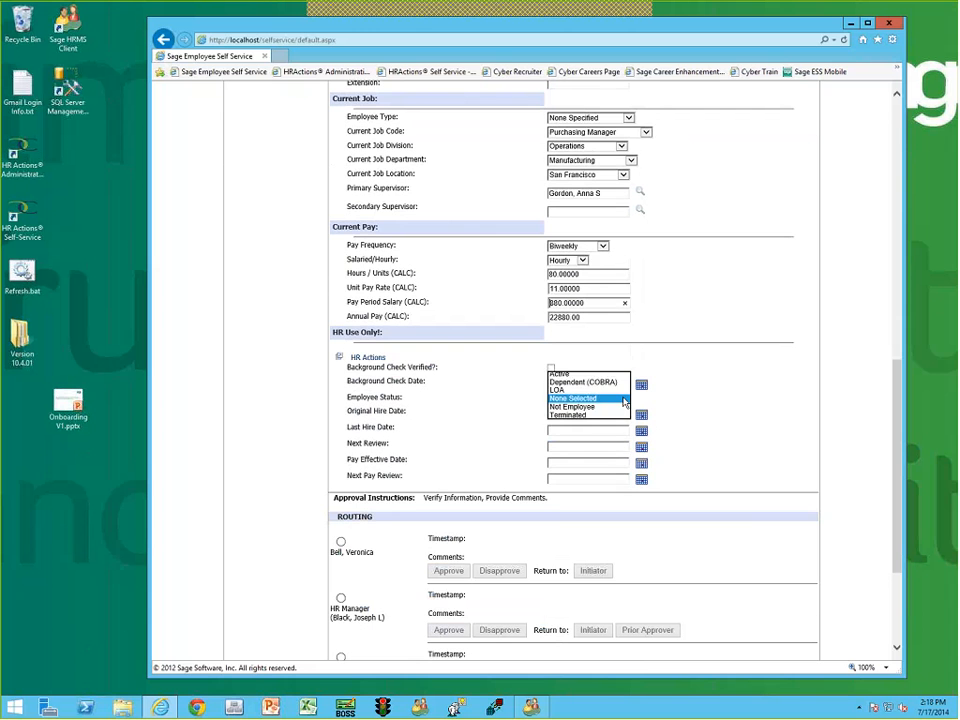
pyautogui.click(560, 373)
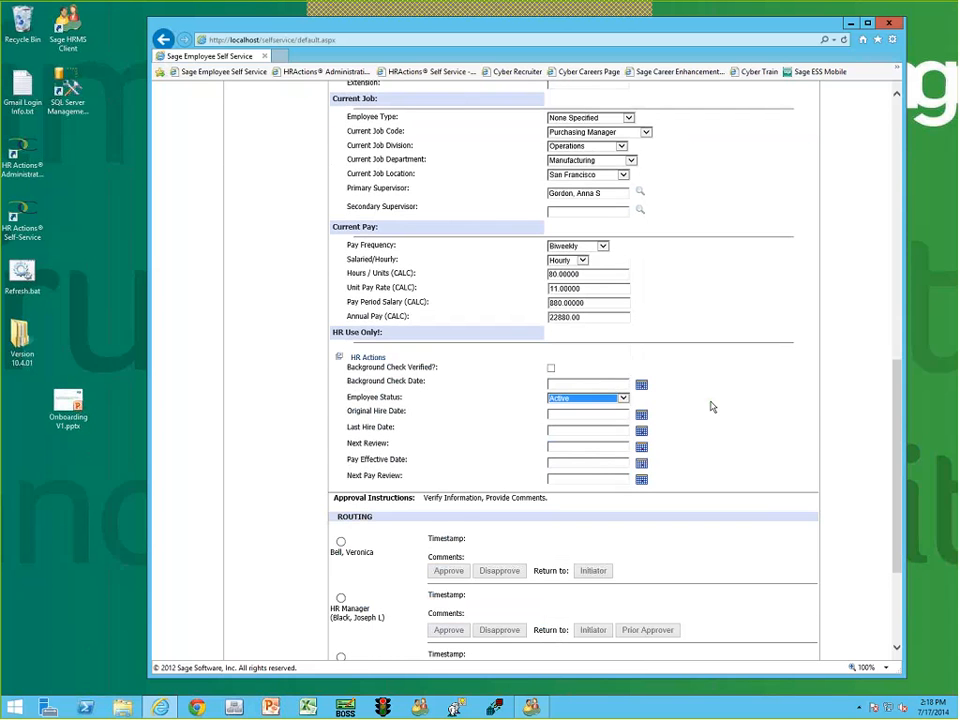
pyautogui.scroll(-1, 712, 407)
pyautogui.scroll(-1, 712, 407)
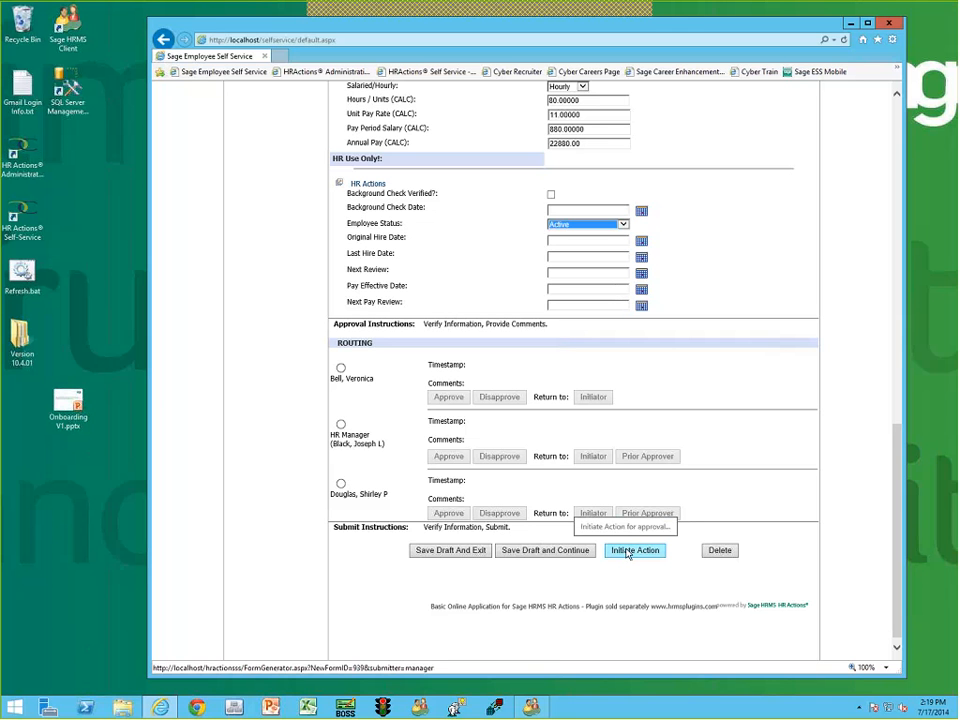
pyautogui.click(370, 343)
pyautogui.doubleClick(369, 343)
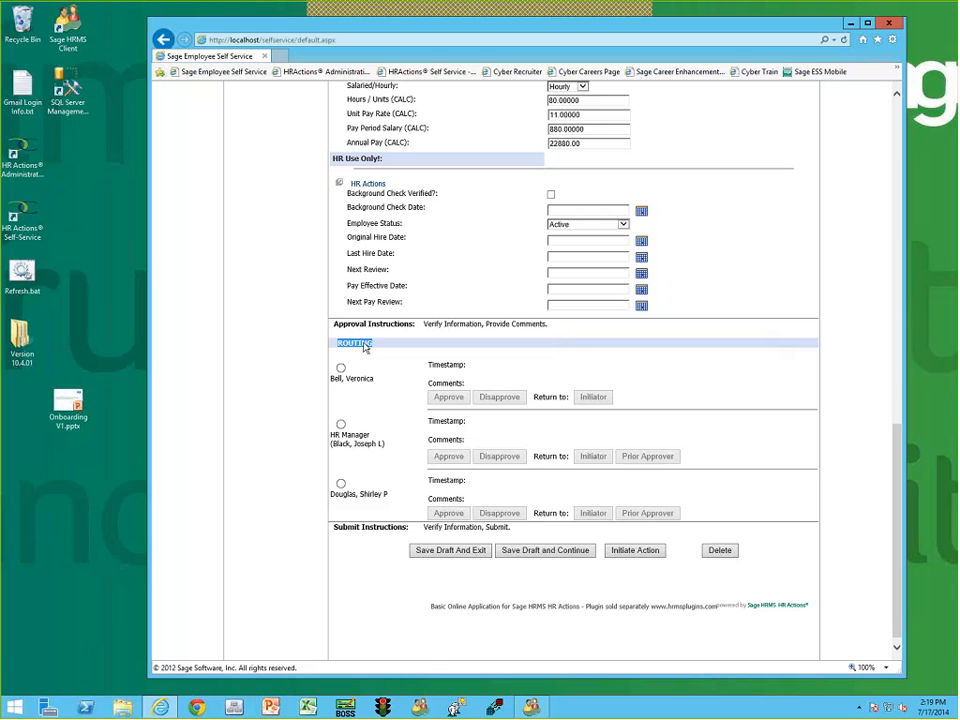
# Initiate the Hire/Rehire Applicant action and highlight Action ID 939 on the summary page
pyautogui.click(649, 553)
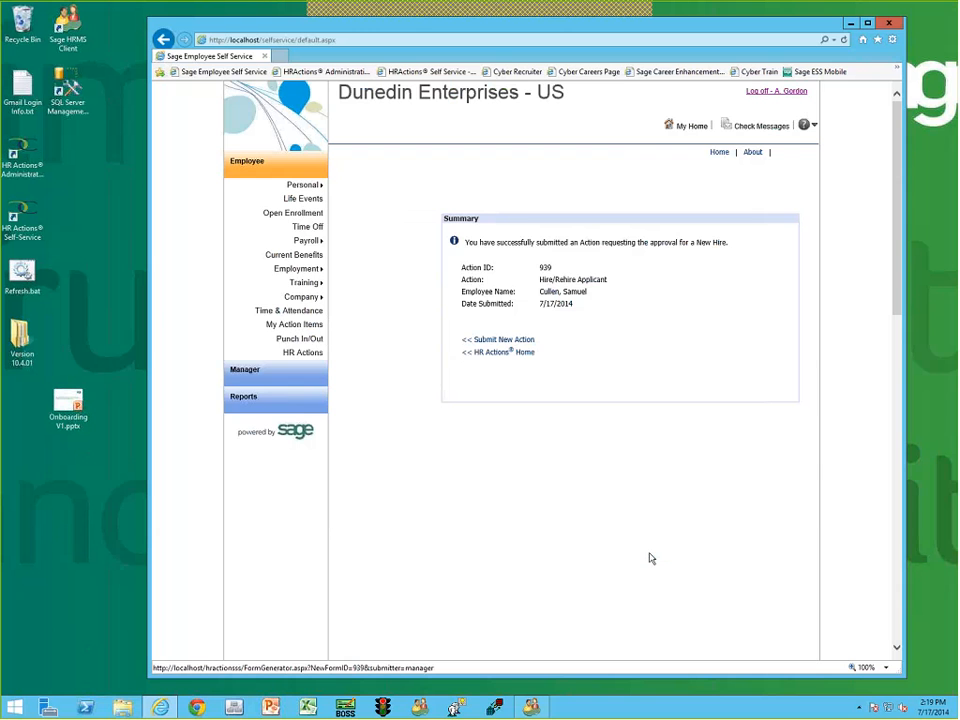
pyautogui.doubleClick(545, 268)
pyautogui.tripleClick(547, 280)
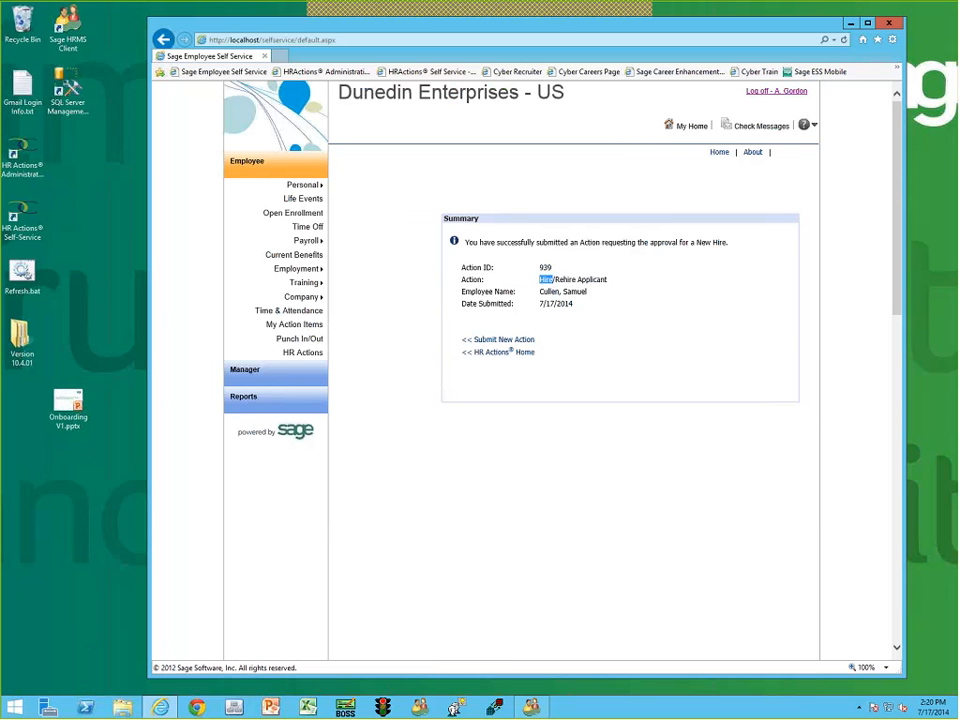
pyautogui.click(549, 291)
pyautogui.tripleClick(549, 291)
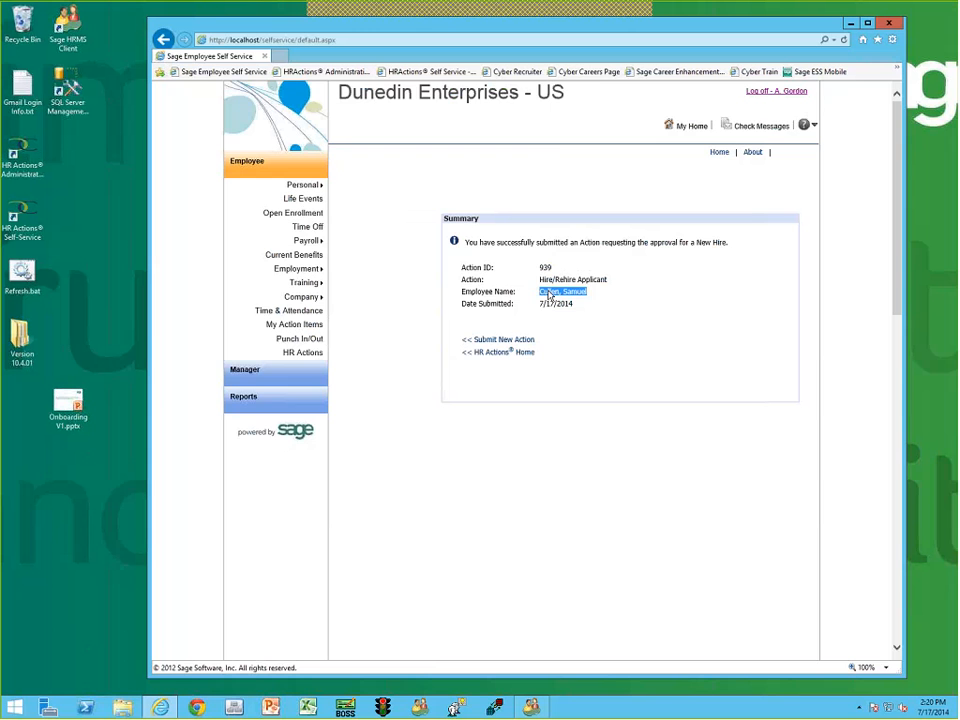
# Log off and sign back in with the approver's saved user name and autofilled password
pyautogui.click(760, 92)
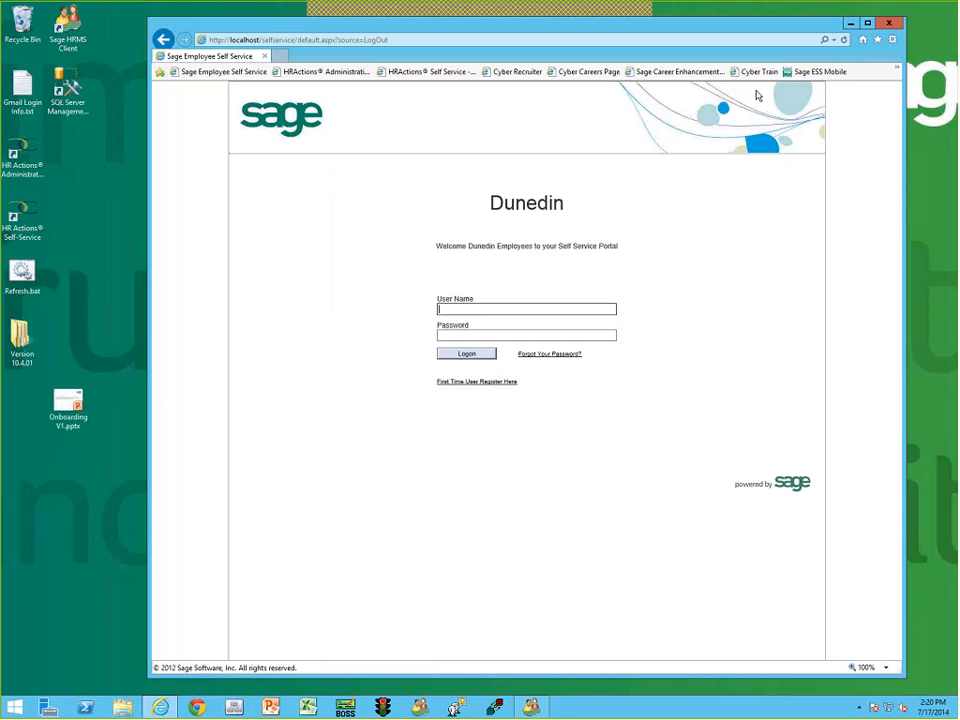
pyautogui.write('vb')
pyautogui.press('Down')
pyautogui.press('Tab')
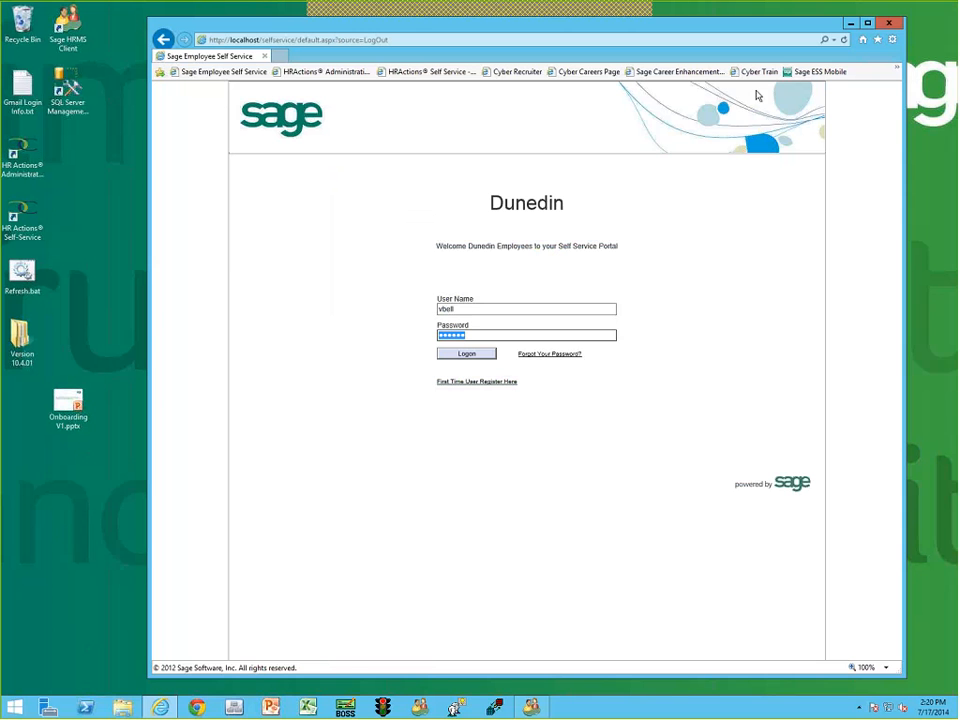
pyautogui.click(468, 357)
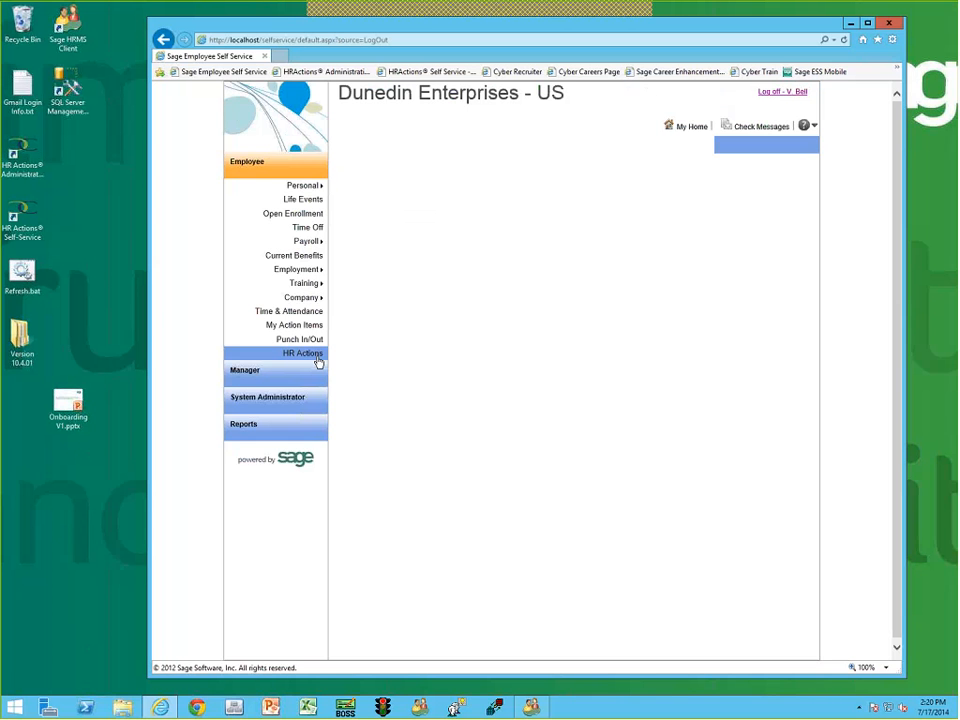
# Open the pending Hire/Rehire Applicant action and inspect its O1 and H1 routing approvers
pyautogui.click(305, 355)
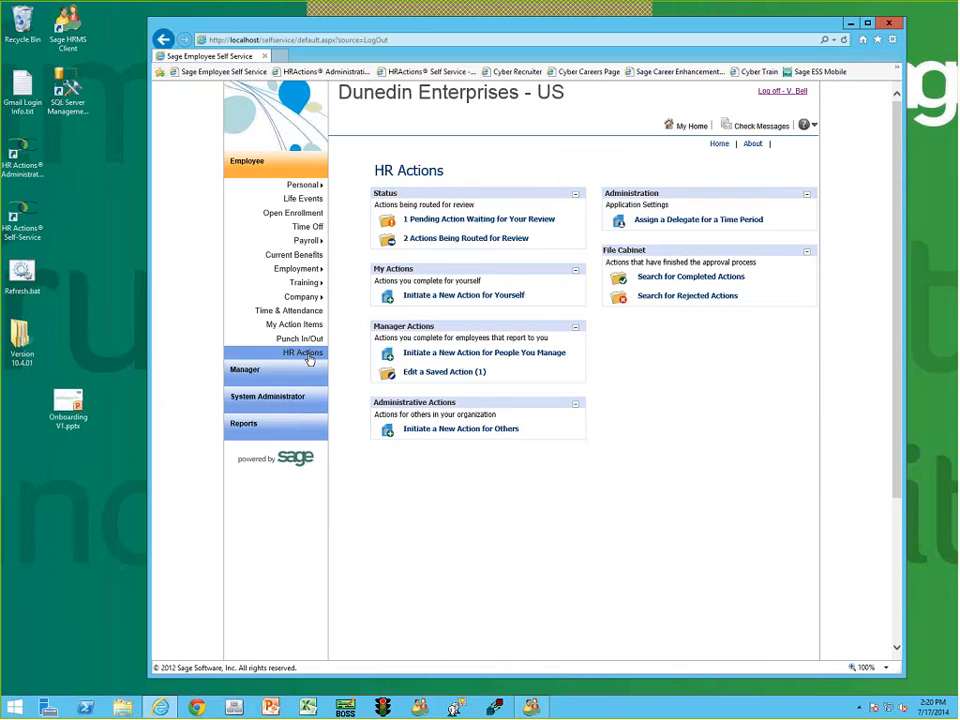
pyautogui.moveTo(564, 223); pyautogui.dragTo(429, 224)
pyautogui.click(430, 222)
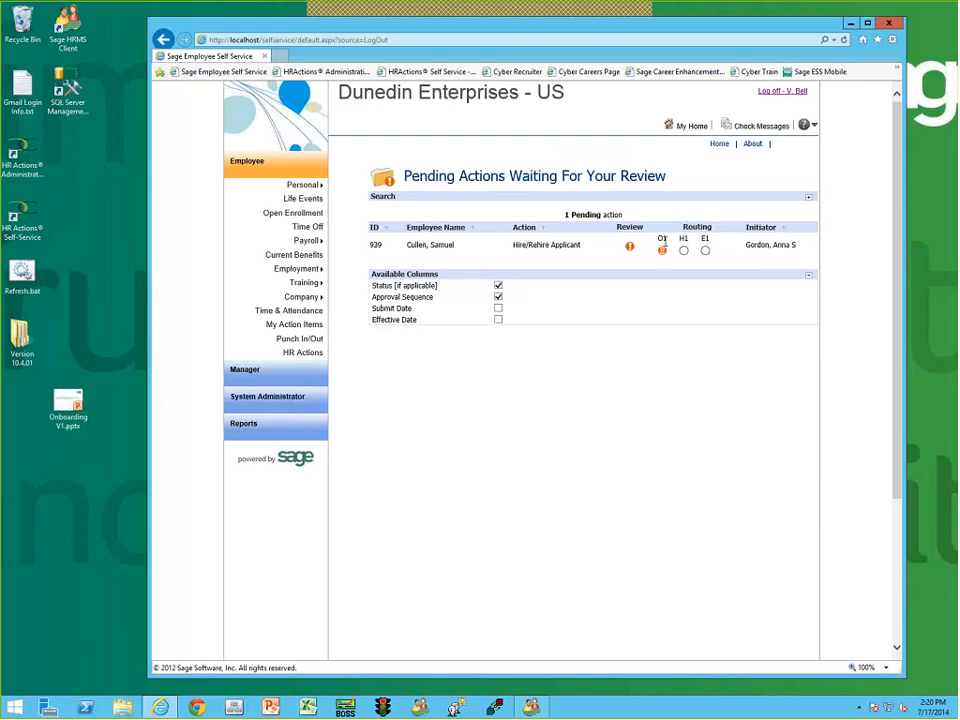
pyautogui.moveTo(656, 238); pyautogui.dragTo(708, 238)
pyautogui.moveTo(663, 254)
pyautogui.moveTo(707, 256)
# Open action 939 for review and enter a 'Looks great!' routing comment welcoming the new hire
pyautogui.click(629, 250)
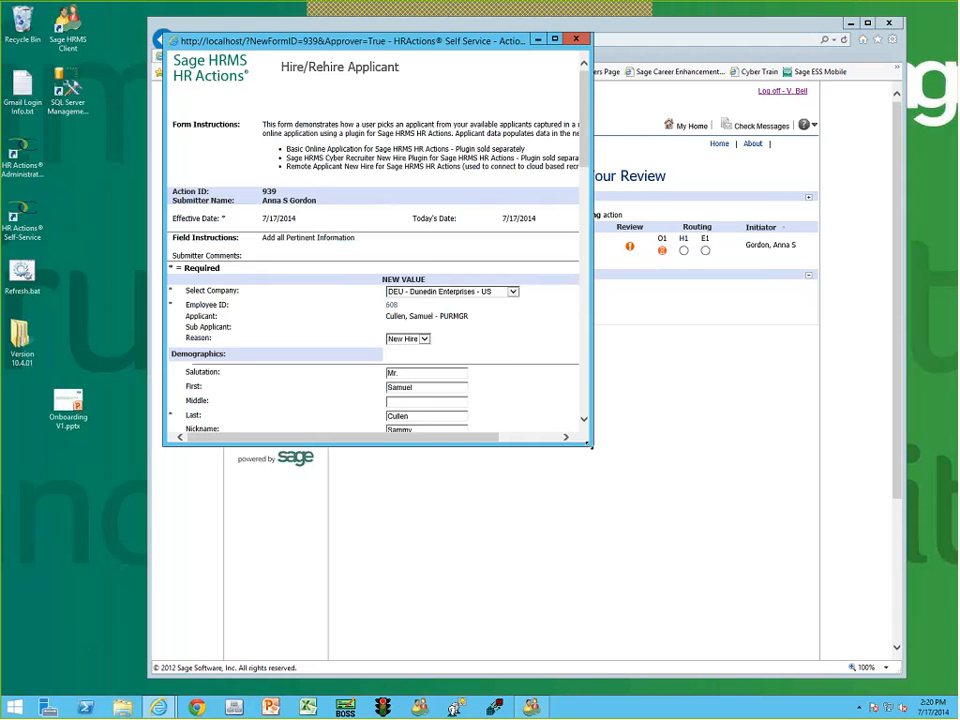
pyautogui.moveTo(588, 441); pyautogui.dragTo(745, 612)
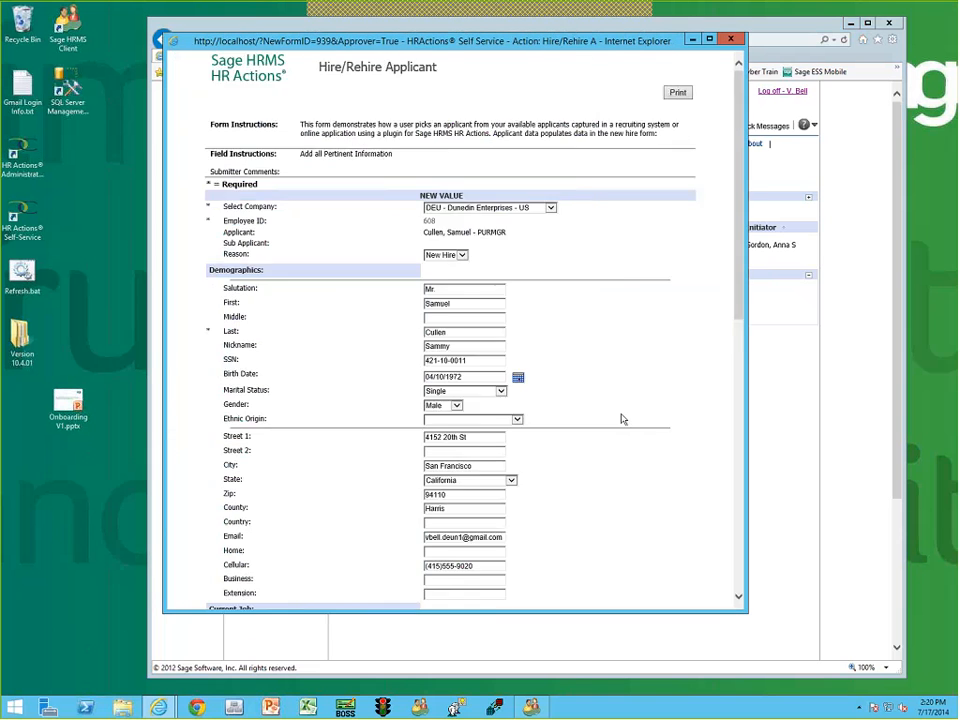
pyautogui.scroll(-3, 610, 405)
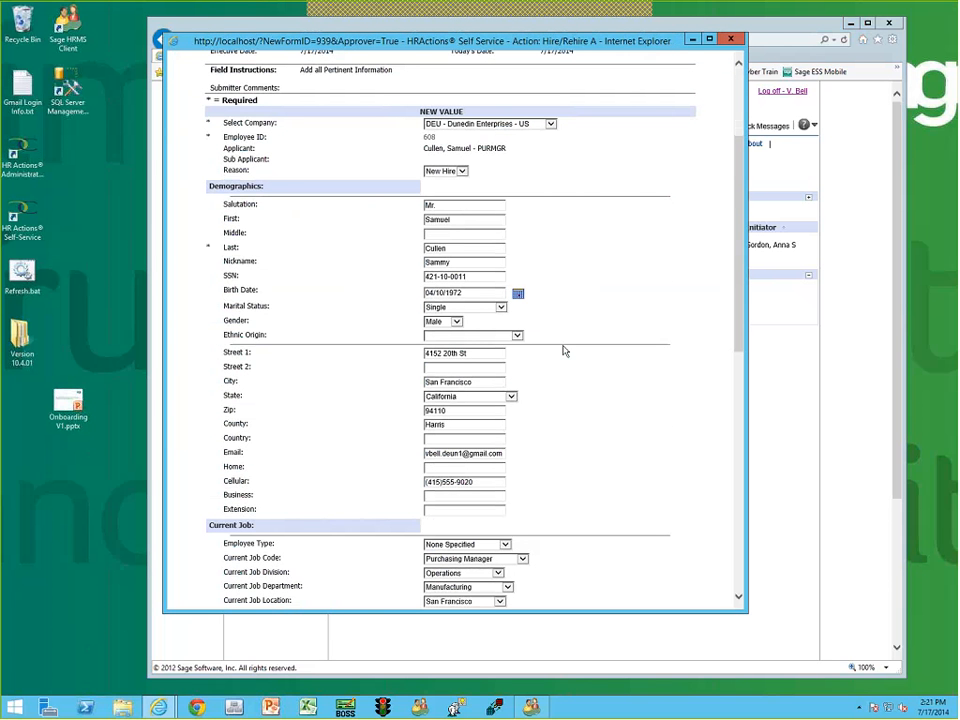
pyautogui.scroll(-10, 563, 350)
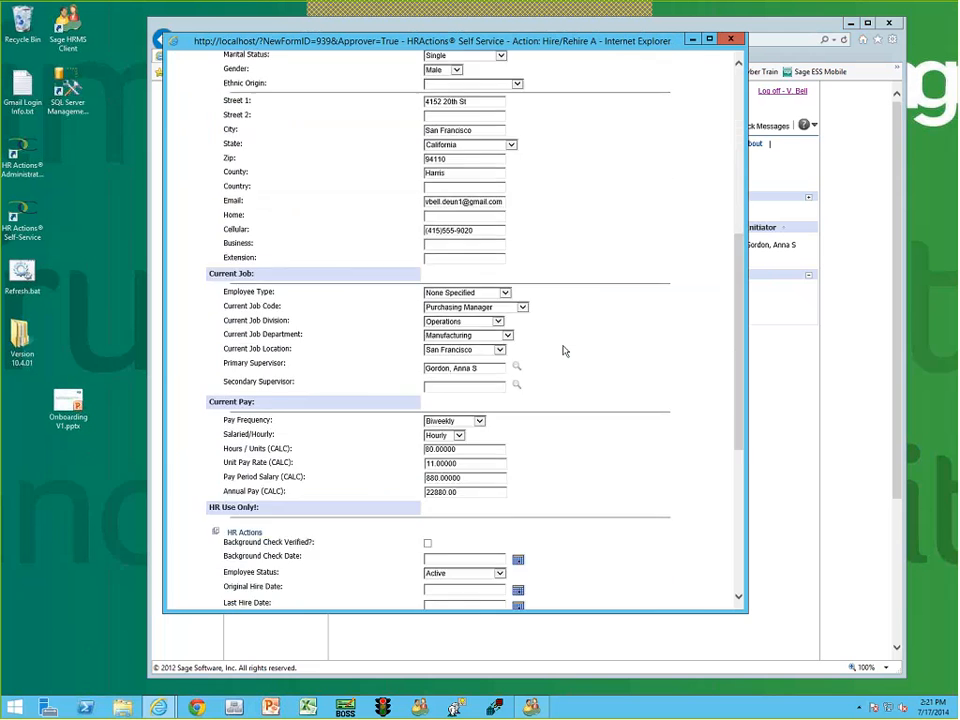
pyautogui.click(370, 388)
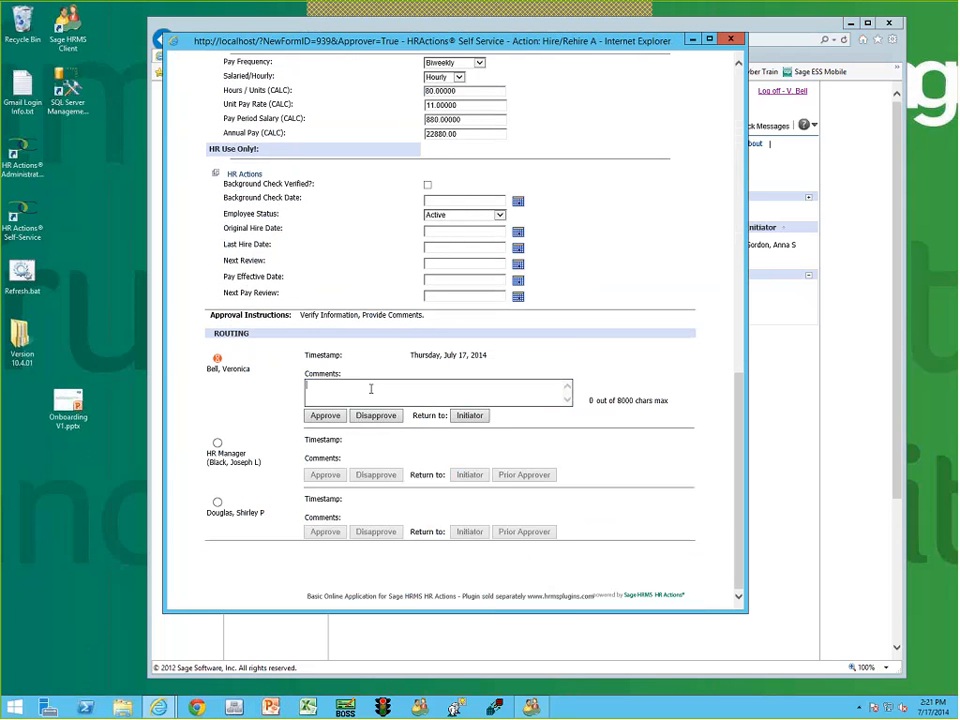
pyautogui.write('Looks great! Ed')
pyautogui.write('ger to get on')
pyautogui.press('BackSpace')
pyautogui.press('BackSpace')
pyautogui.write('Sam on board!')
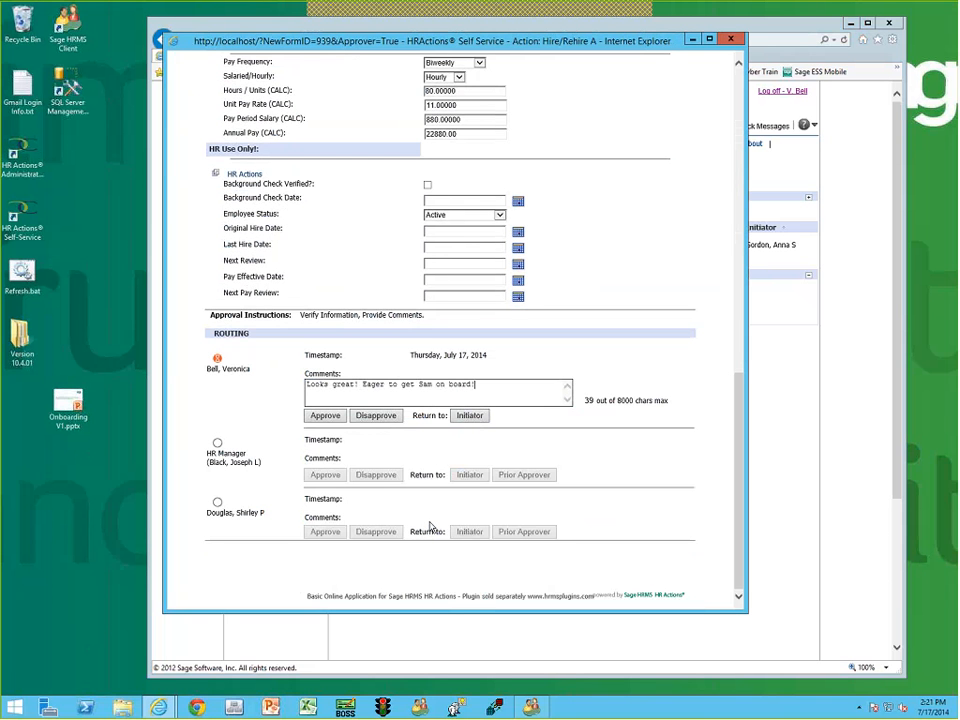
# Approve the hire action, then log in to HR Actions Administration showing 108 total actions
pyautogui.click(324, 415)
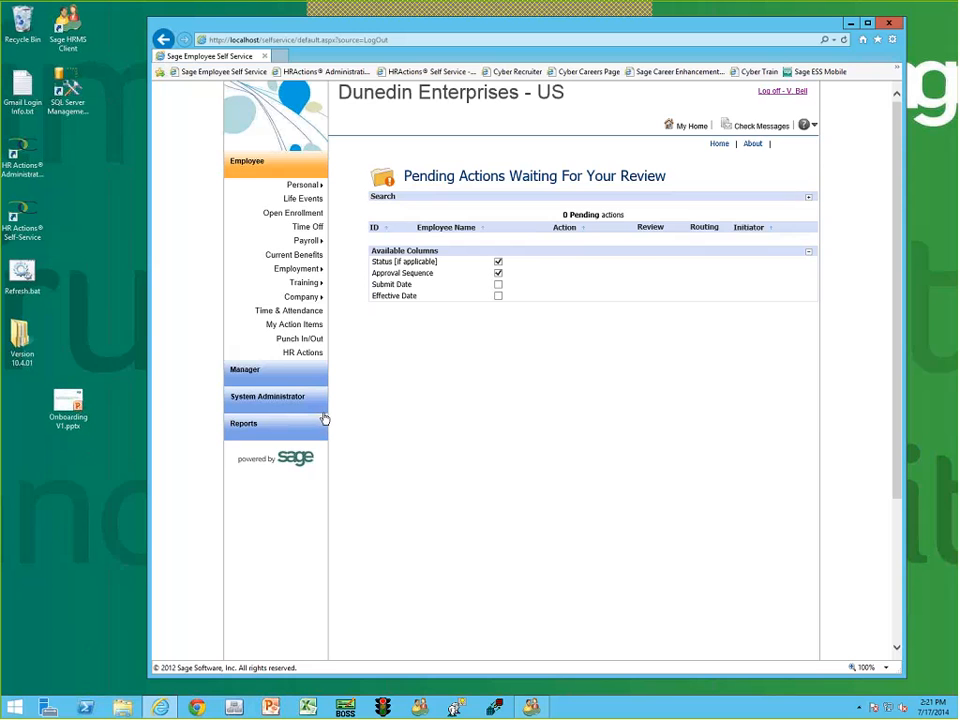
pyautogui.click(779, 91)
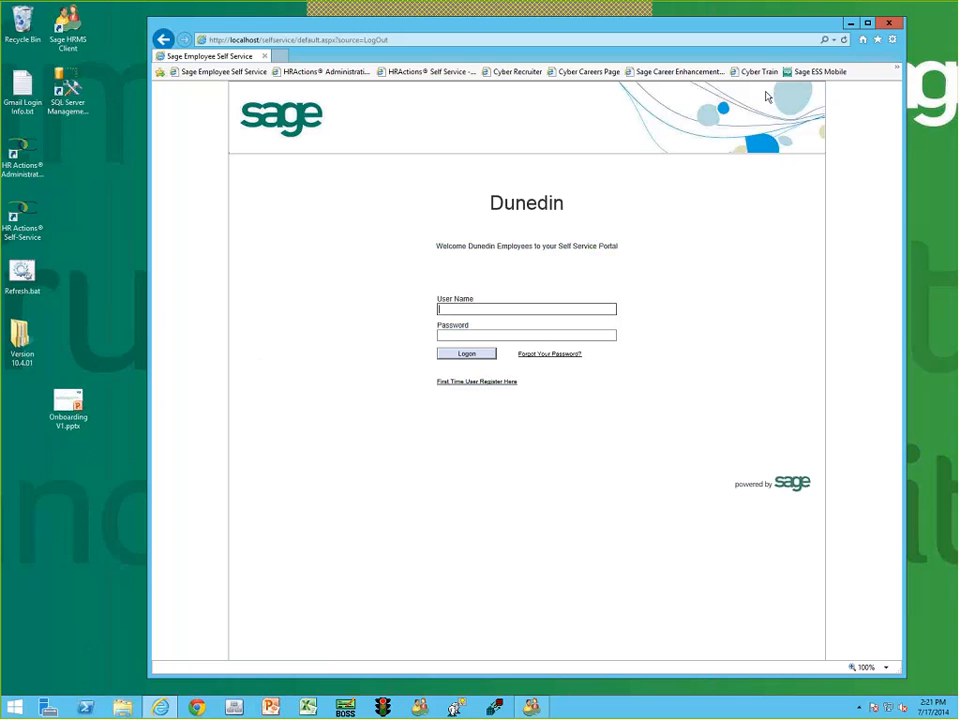
pyautogui.click(325, 72)
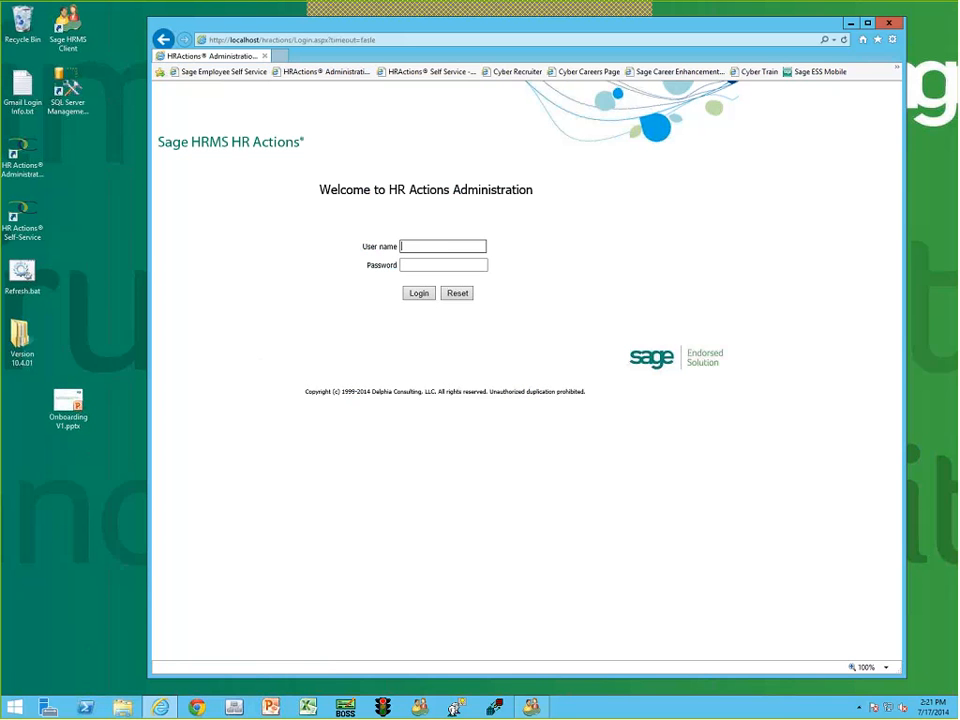
pyautogui.write('vb')
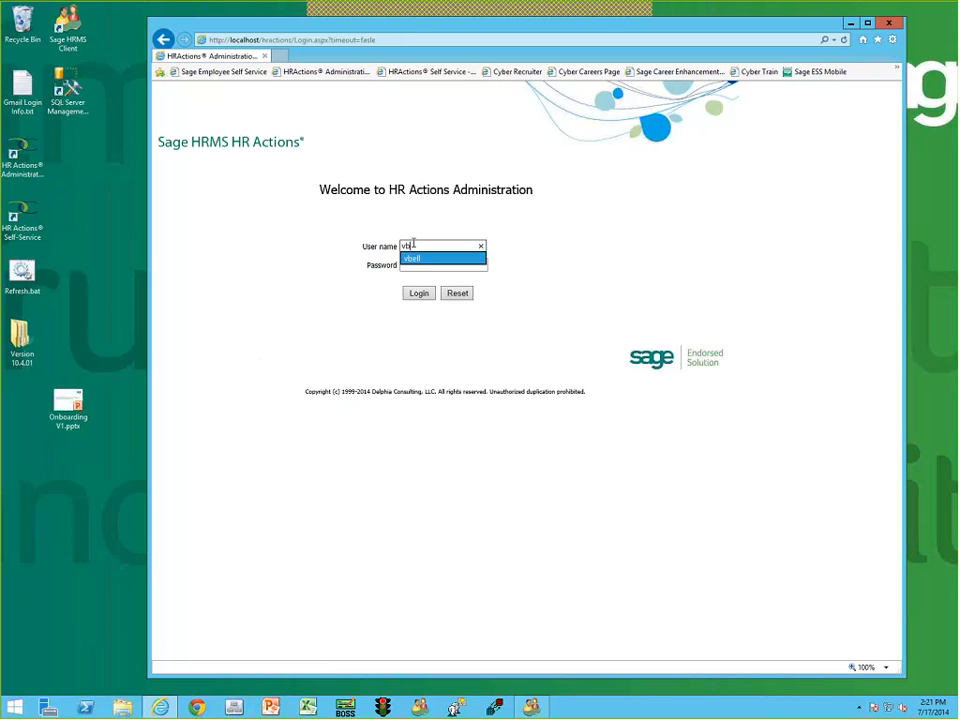
pyautogui.click(418, 258)
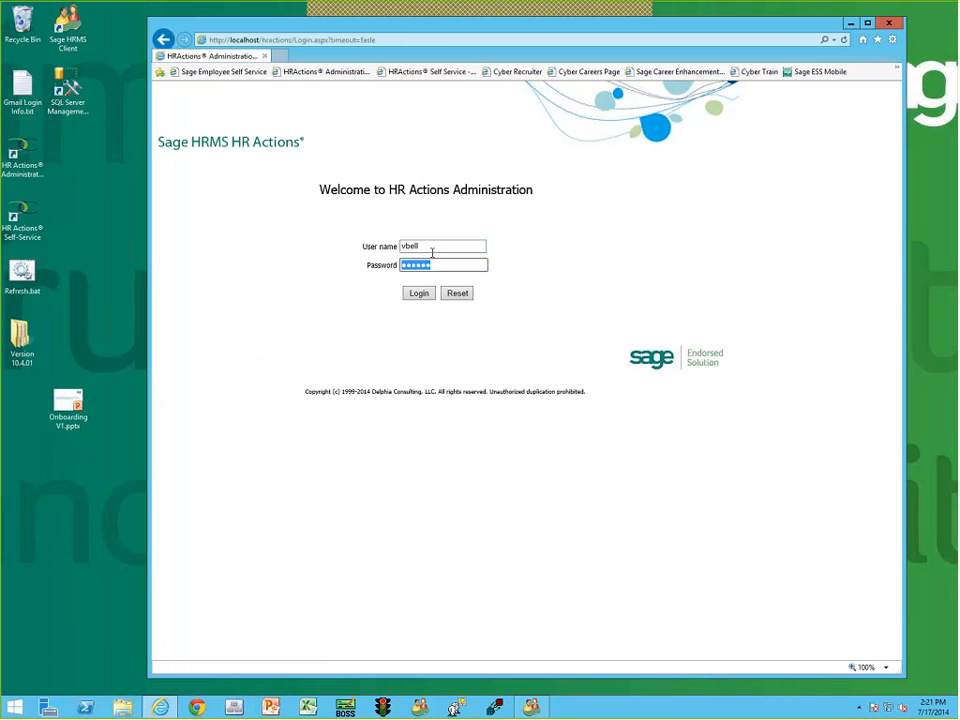
pyautogui.moveTo(534, 190); pyautogui.dragTo(319, 190)
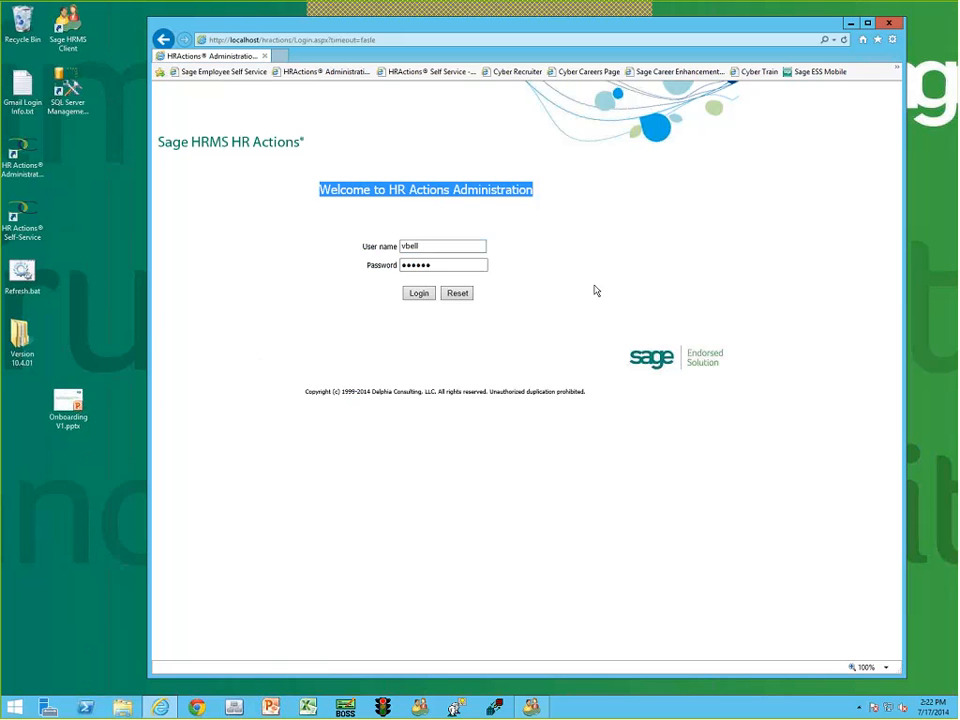
pyautogui.click(415, 295)
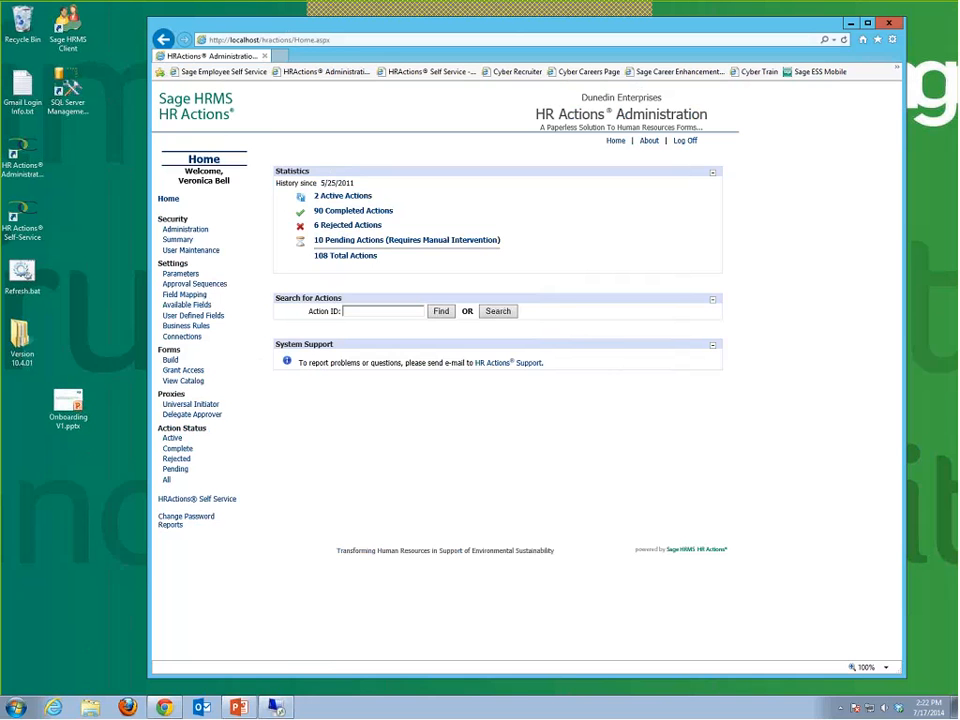
# Browse the Parameters, Business Rules, View Catalog and Delegate Approver pages, ending on Active actions
pyautogui.click(183, 273)
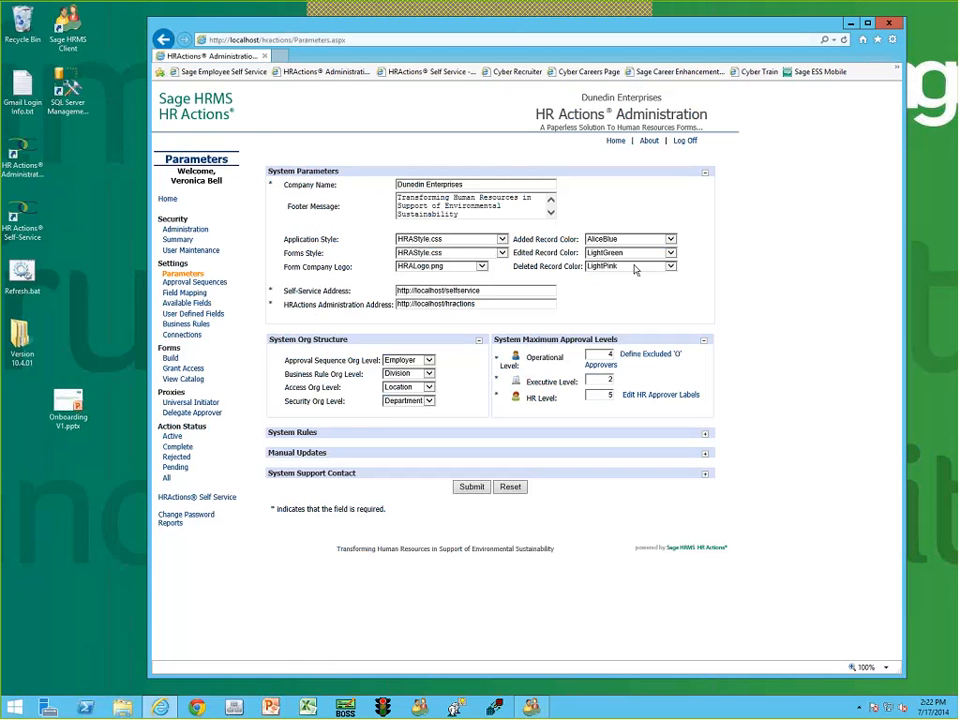
pyautogui.click(192, 327)
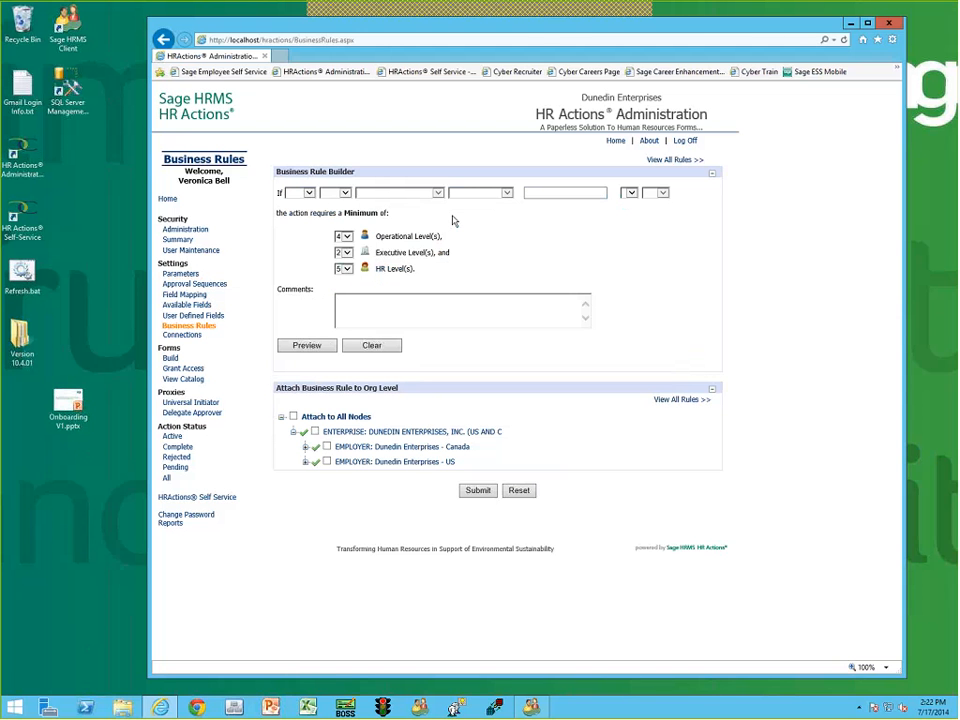
pyautogui.click(194, 380)
pyautogui.scroll(-3, 613, 360)
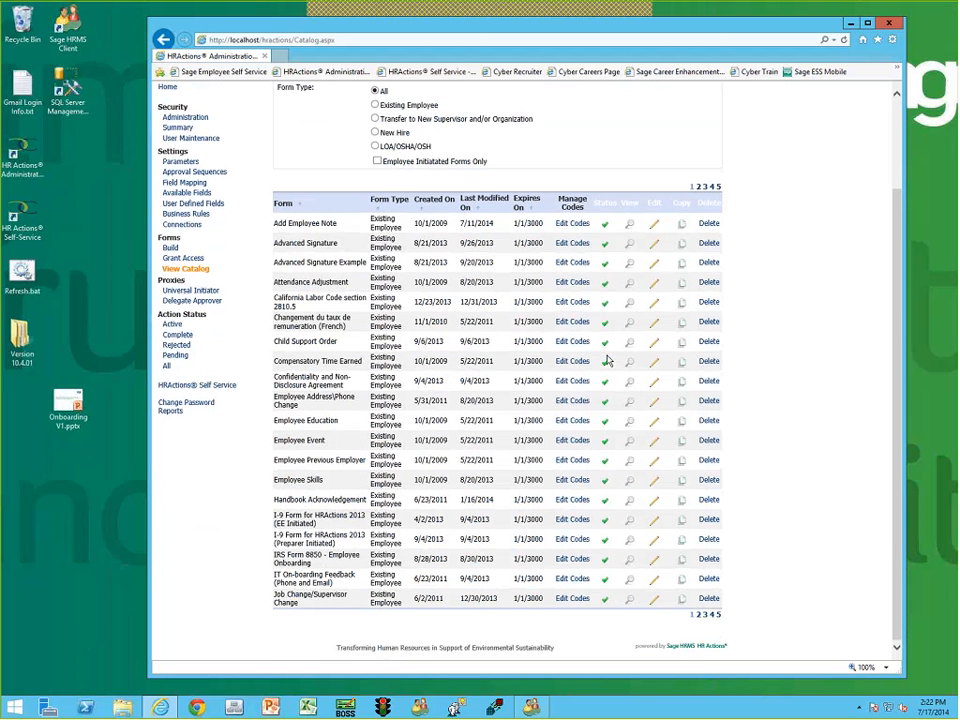
pyautogui.click(204, 302)
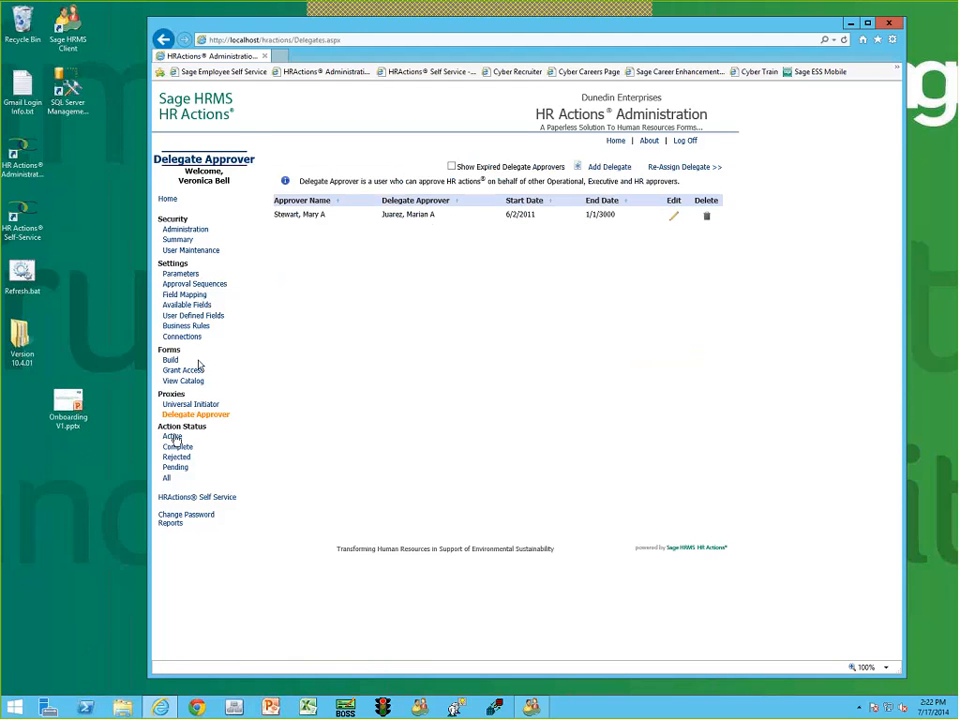
pyautogui.click(174, 437)
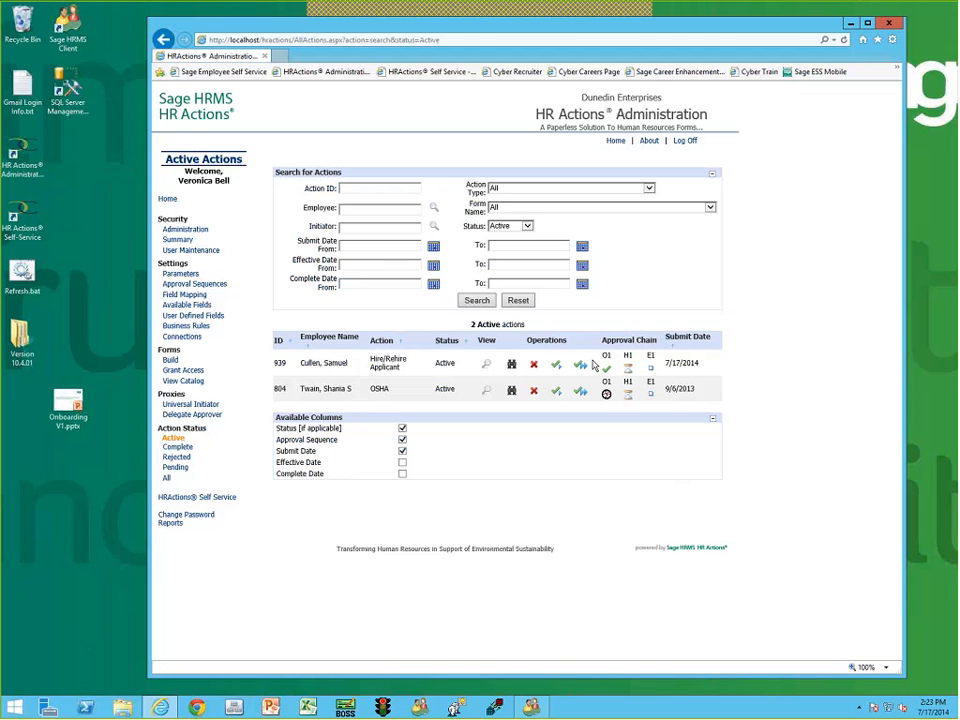
pyautogui.moveTo(604, 358); pyautogui.dragTo(789, 407)
pyautogui.click(630, 361)
# Approve All on action 939 with the reason 'CEO Called and said to approve this'
pyautogui.moveTo(630, 373)
pyautogui.doubleClick(545, 341)
pyautogui.click(580, 367)
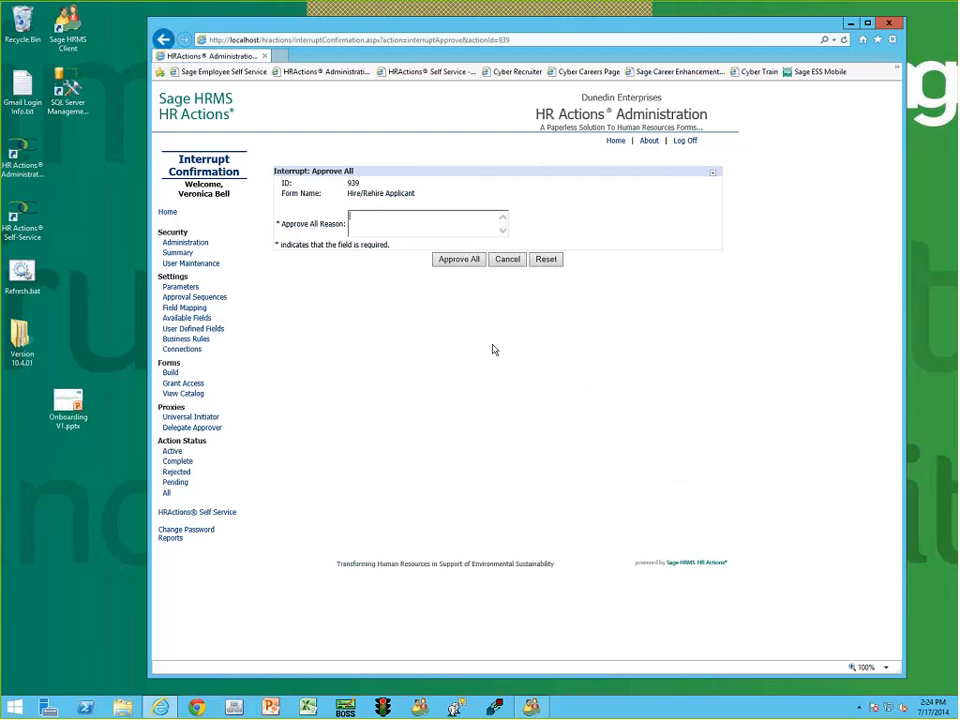
pyautogui.write('CEO Called and said to approve this')
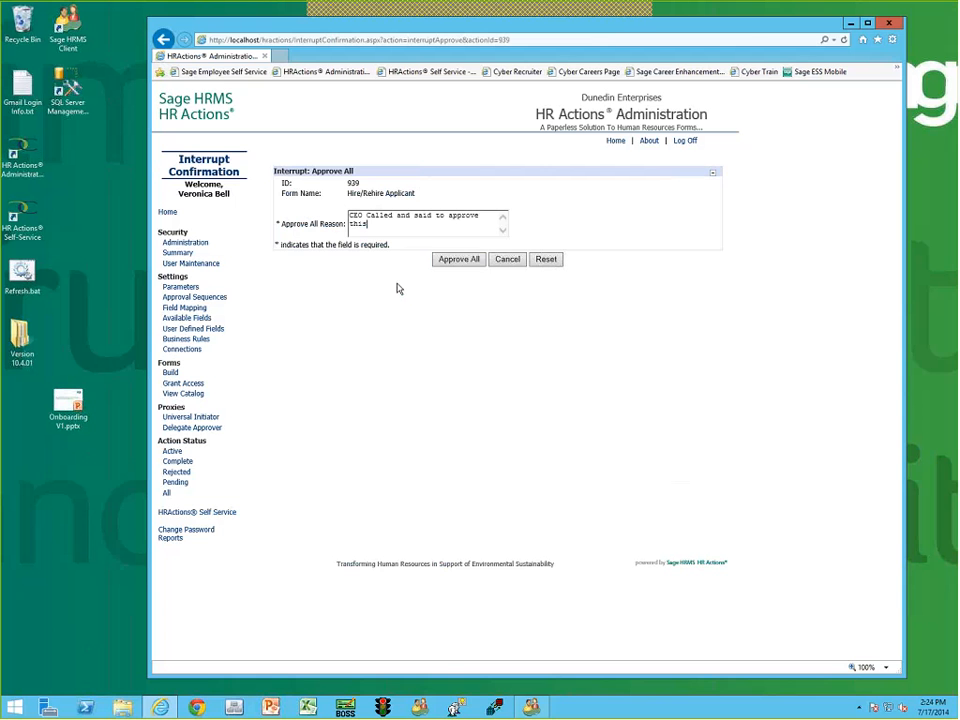
pyautogui.click(447, 262)
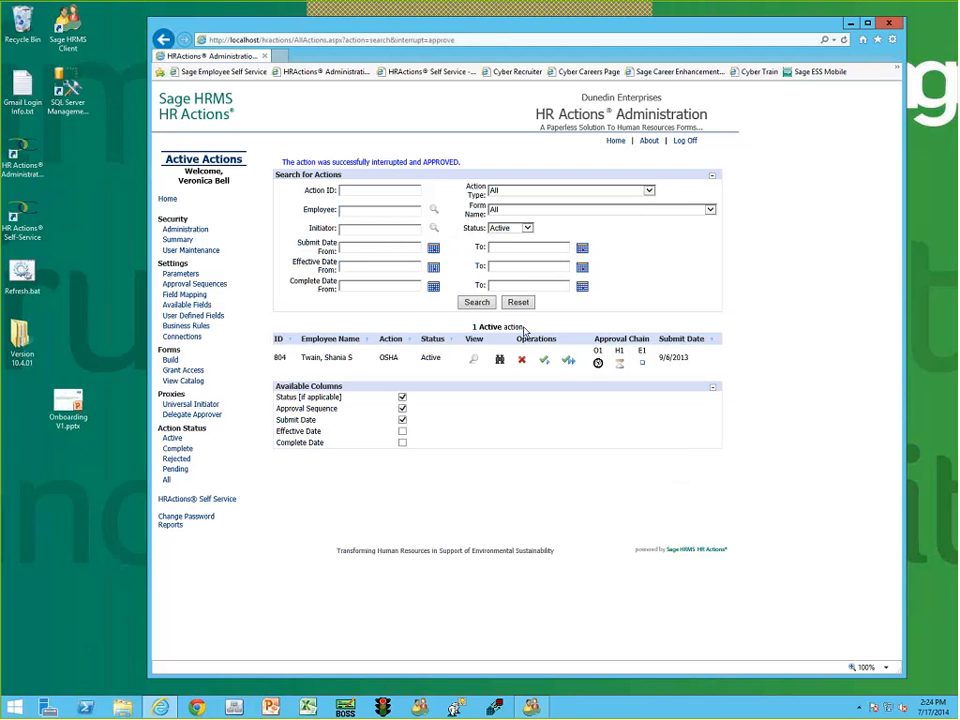
# Adjust a column width and list the 11 pending actions, including Hire/Rehire Applicant 939
pyautogui.moveTo(523, 329); pyautogui.dragTo(475, 331)
pyautogui.moveTo(475, 331); pyautogui.dragTo(471, 329)
pyautogui.click(174, 469)
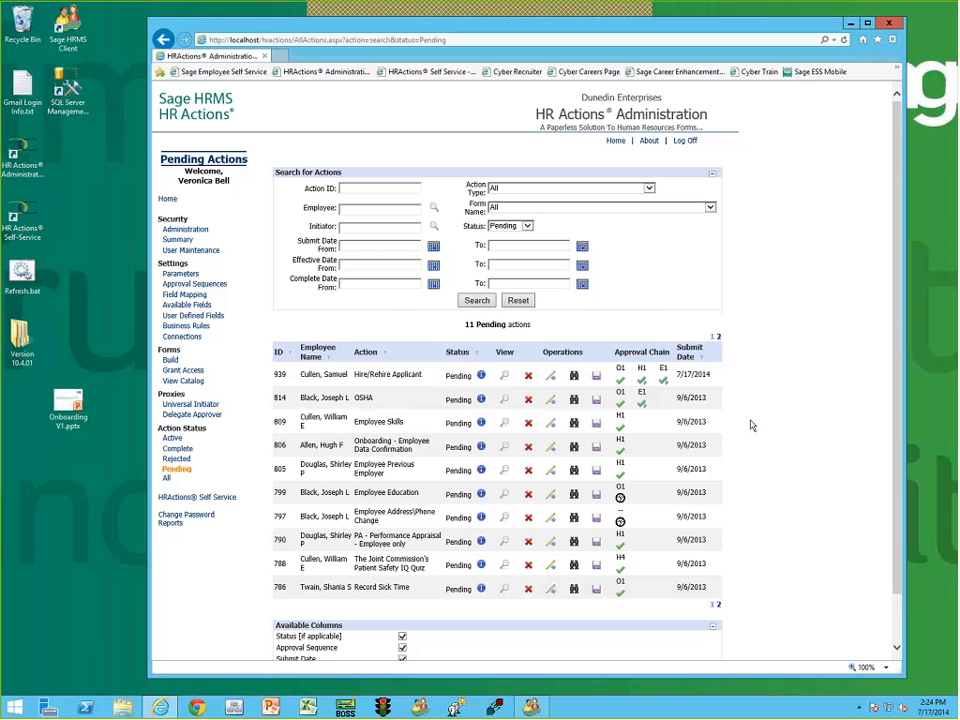
# Launch the Sage HRMS desktop client, dismiss the data-access warning and log in with the user ID
pyautogui.click(427, 708)
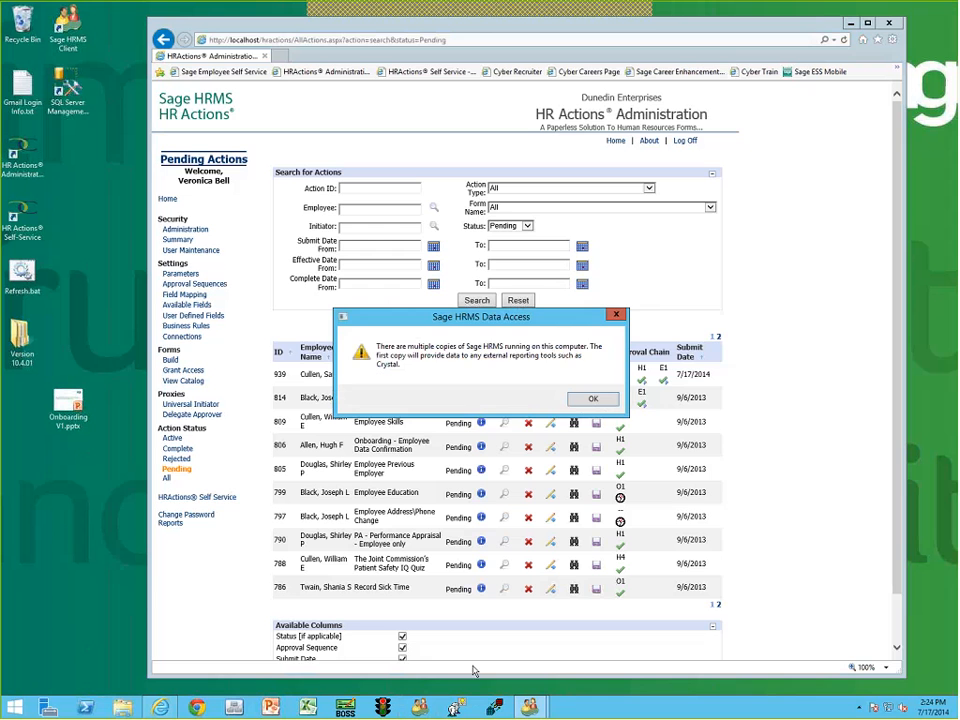
pyautogui.click(586, 398)
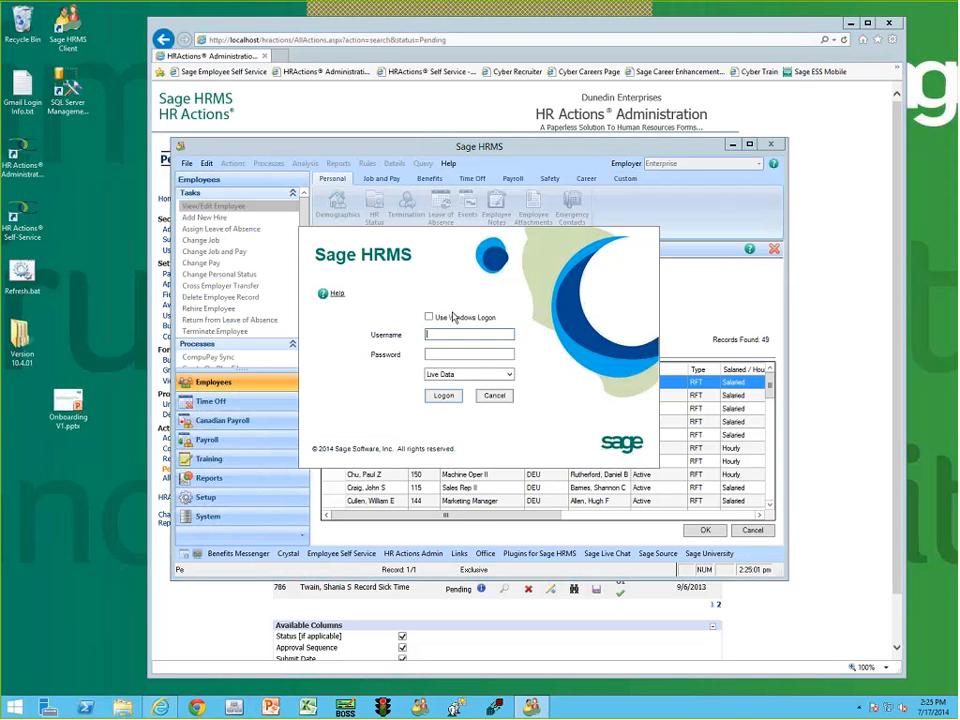
pyautogui.write('VBELL')
pyautogui.press('Tab')
pyautogui.click(443, 395)
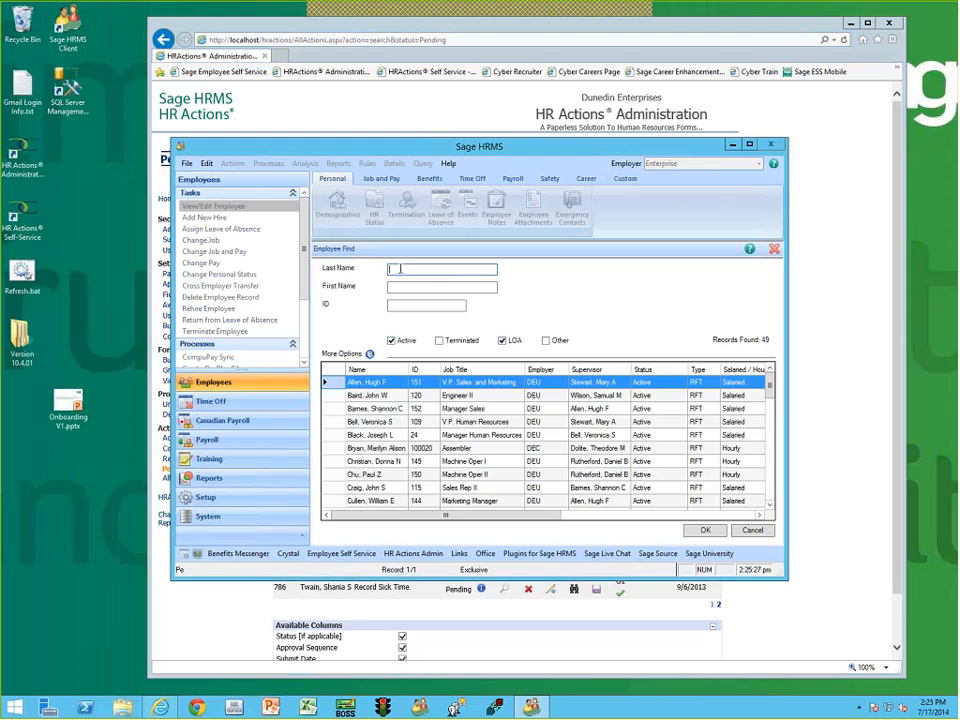
# Search Employee Find for the new hire's last name, cancel, and move the window left
pyautogui.write('cullen')
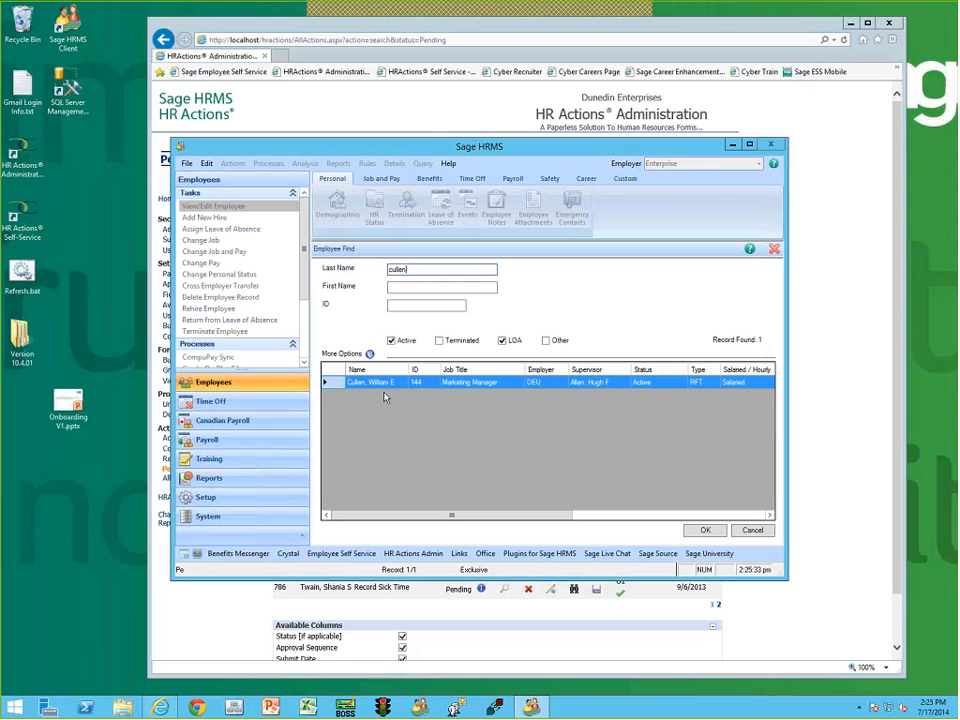
pyautogui.click(750, 529)
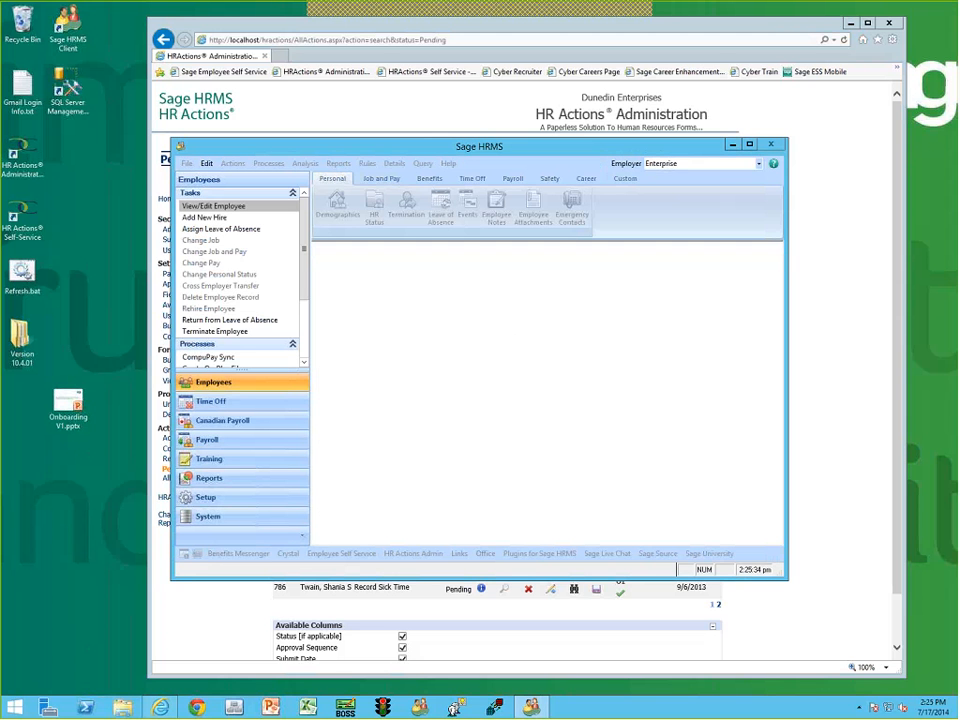
pyautogui.moveTo(502, 150); pyautogui.dragTo(402, 164)
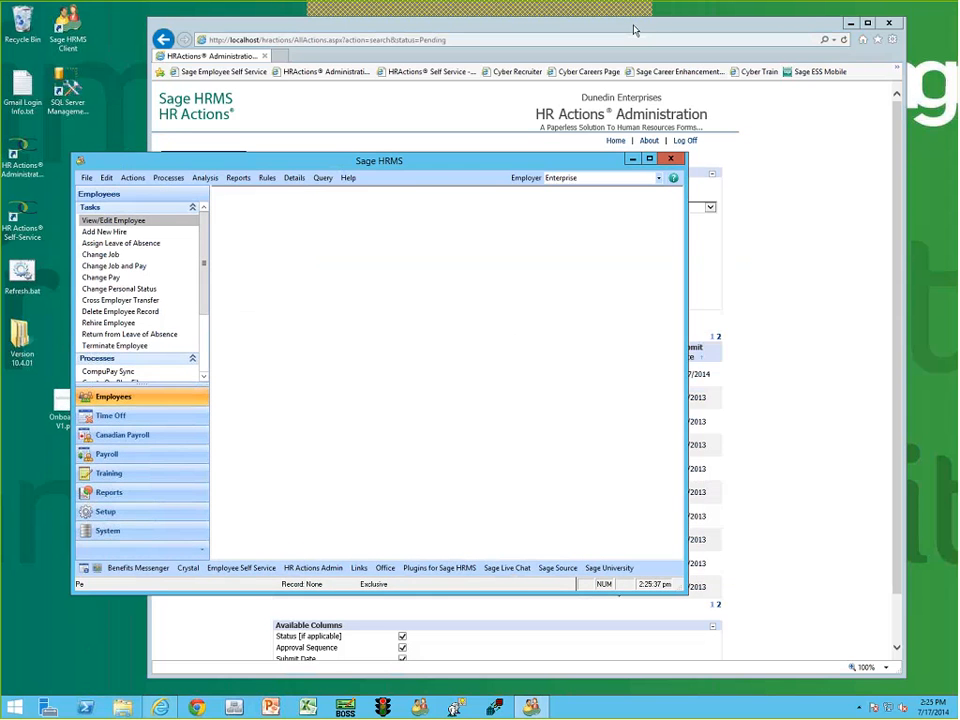
# Save Hire/Rehire action 939 into Sage HRMS as a new hire, confirming both prompts
pyautogui.click(670, 27)
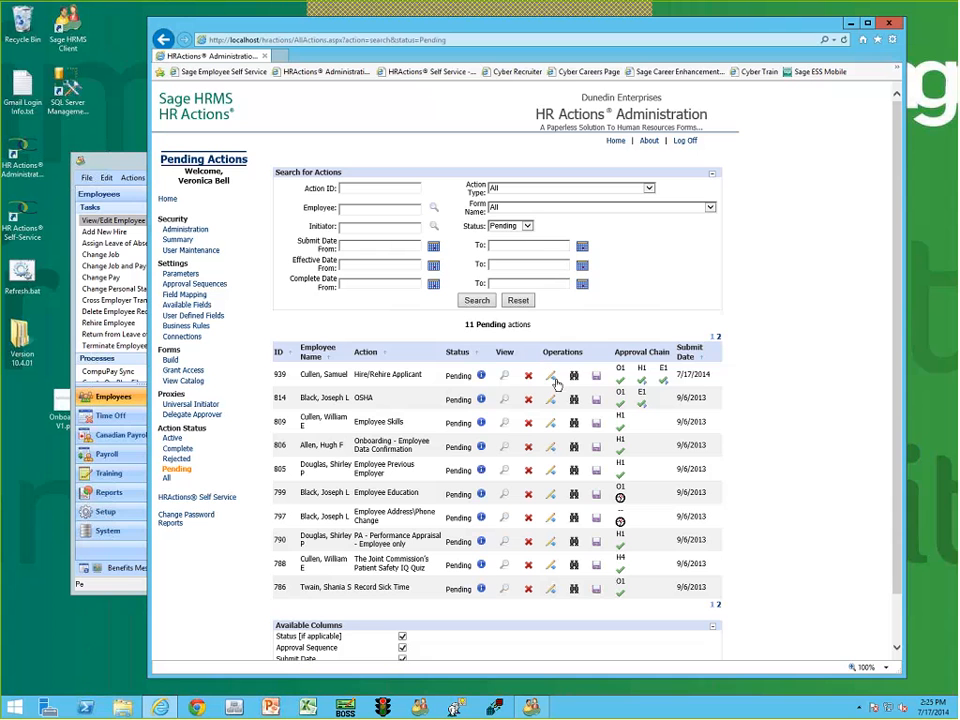
pyautogui.click(596, 377)
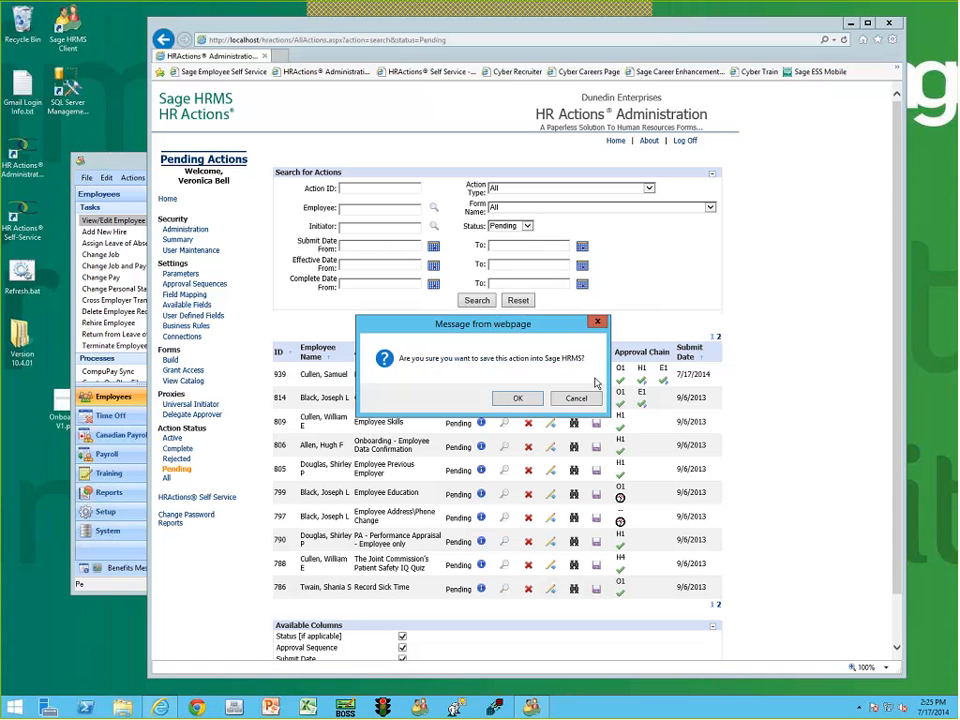
pyautogui.click(515, 399)
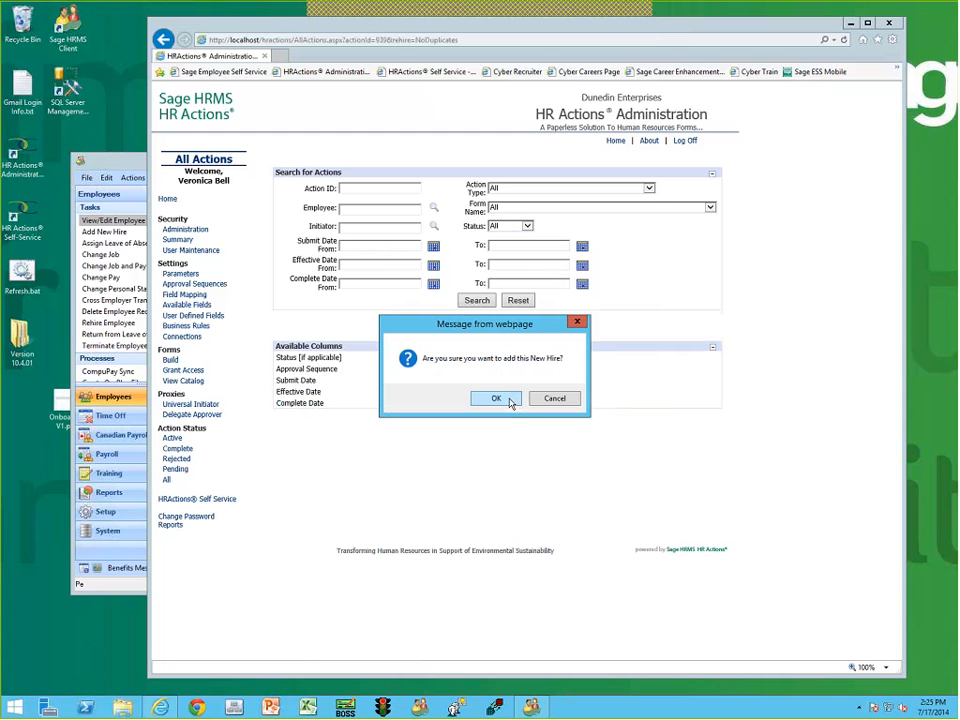
pyautogui.click(496, 399)
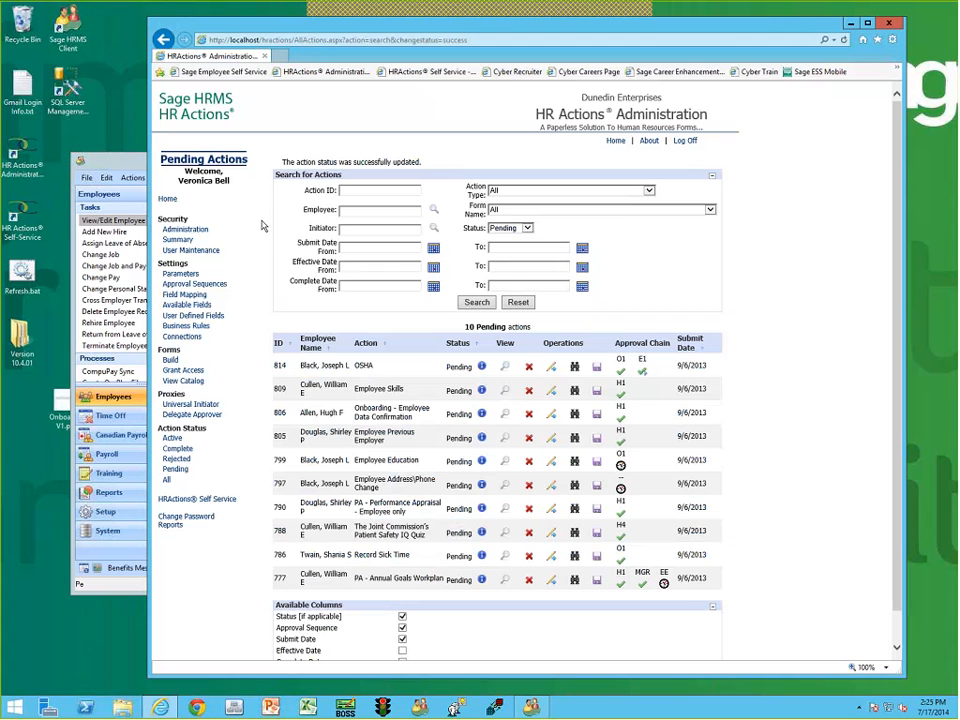
# Look up the new hire by last name in View/Edit Employee, then return to the browser
pyautogui.click(138, 167)
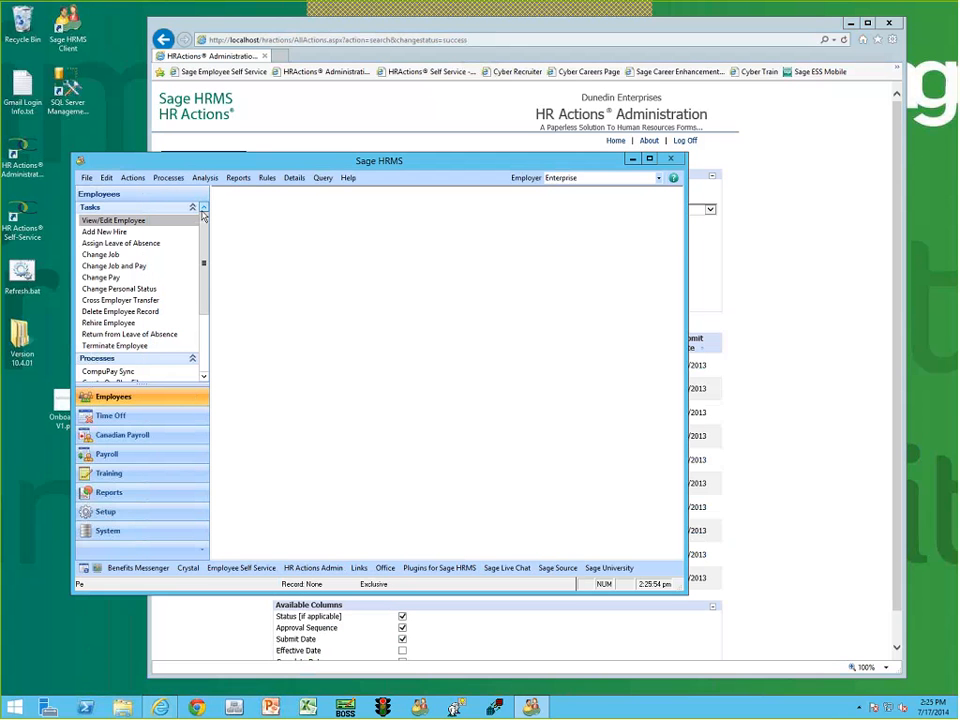
pyautogui.click(130, 220)
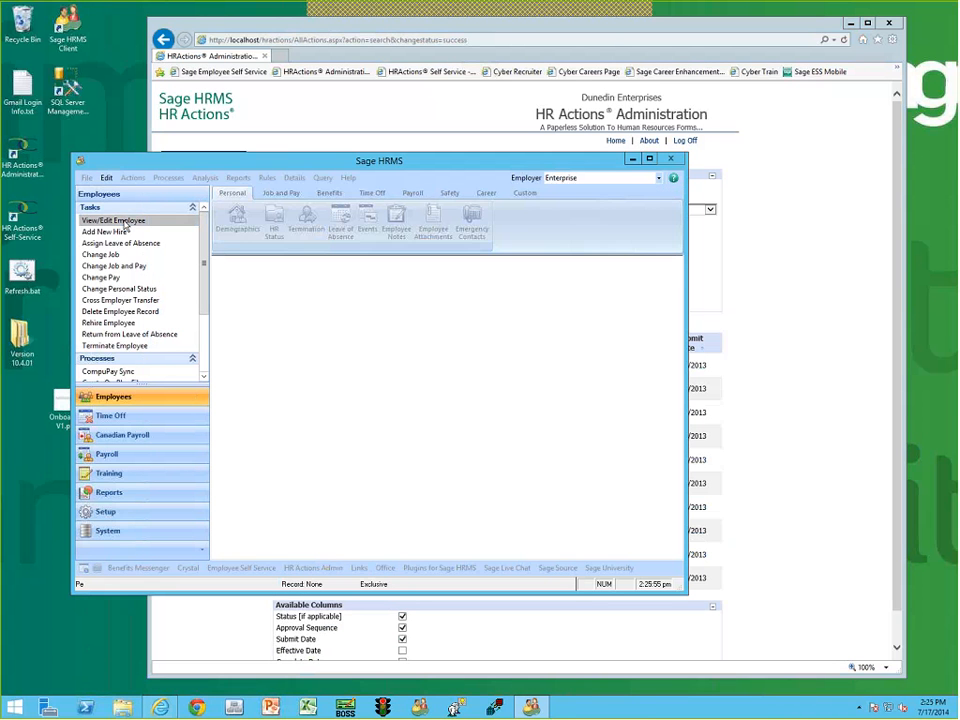
pyautogui.click(292, 284)
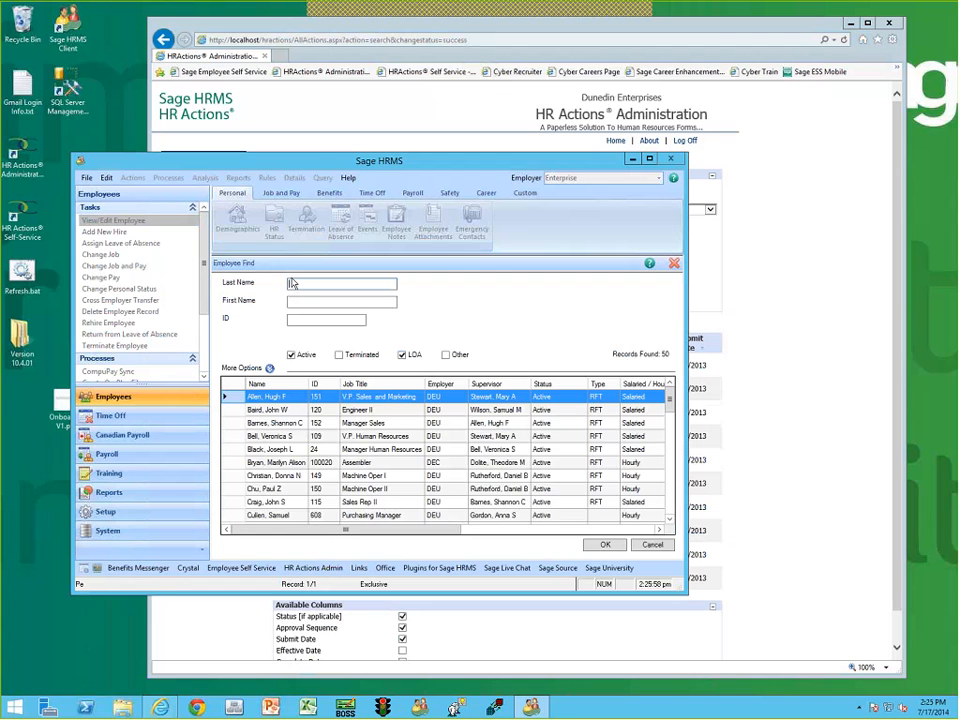
pyautogui.write('cullen')
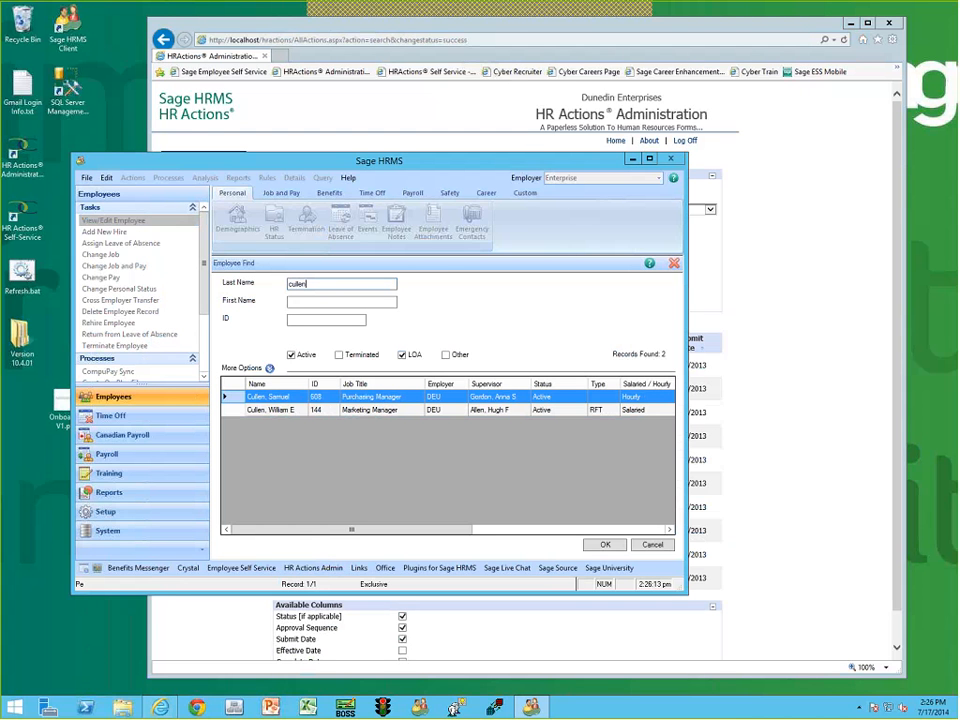
pyautogui.click(695, 35)
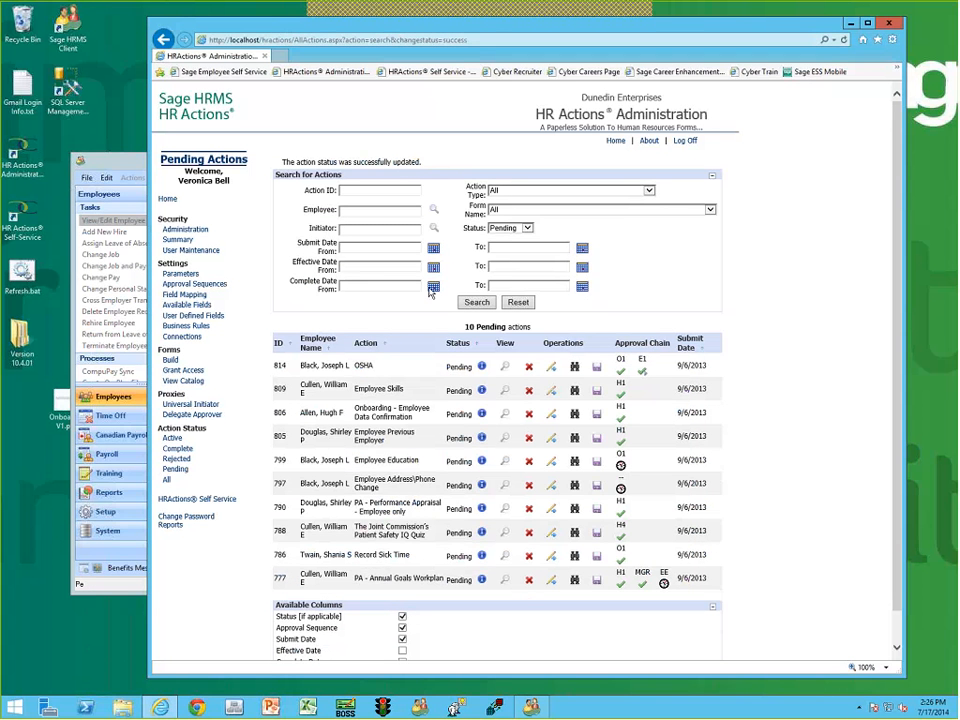
# Filter All actions to the new hire via the Employee lookup, showing action 939 Completed
pyautogui.click(165, 482)
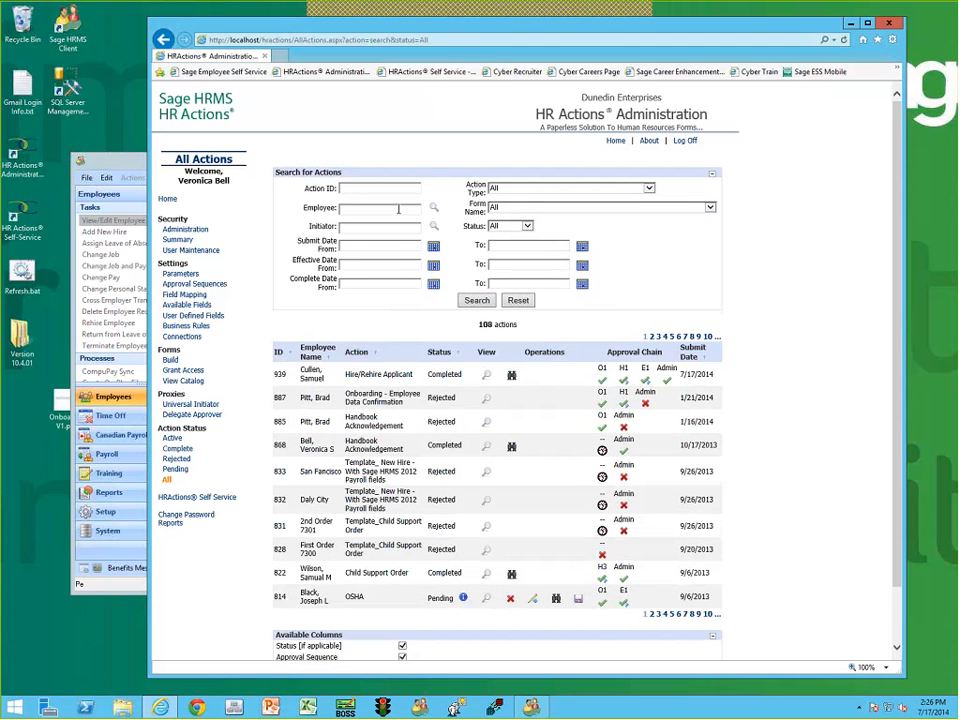
pyautogui.click(434, 208)
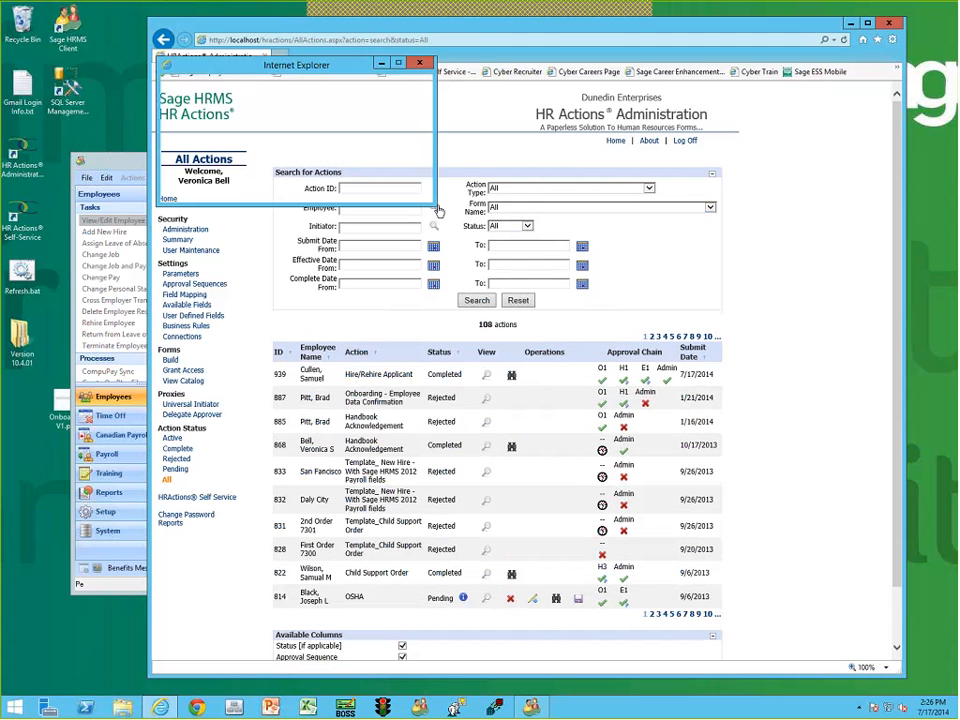
pyautogui.click(262, 89)
pyautogui.write('cul')
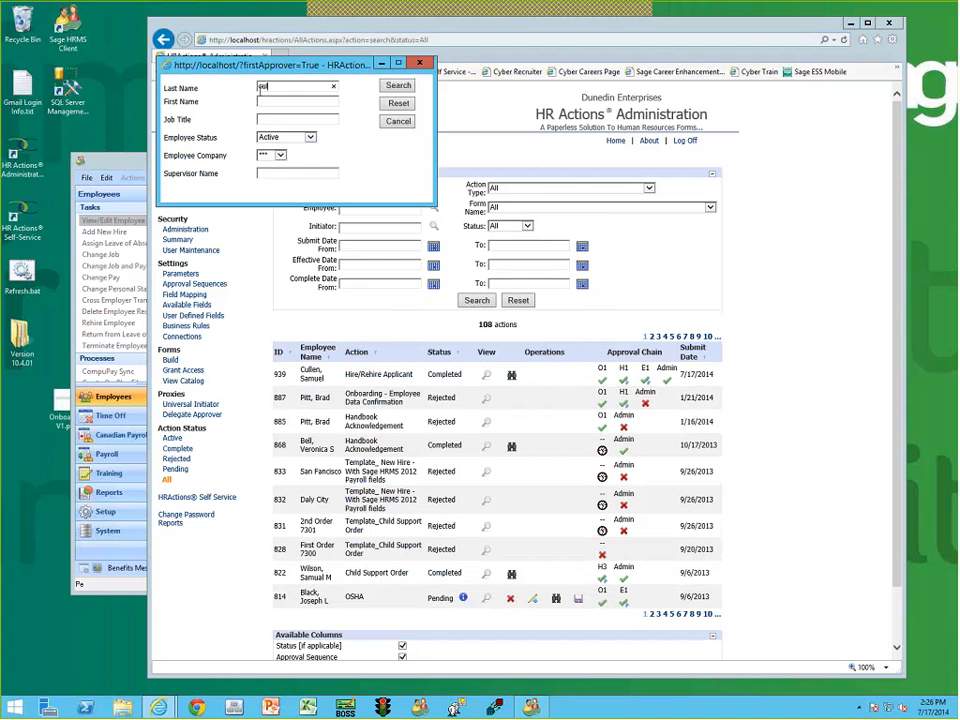
pyautogui.press('Return')
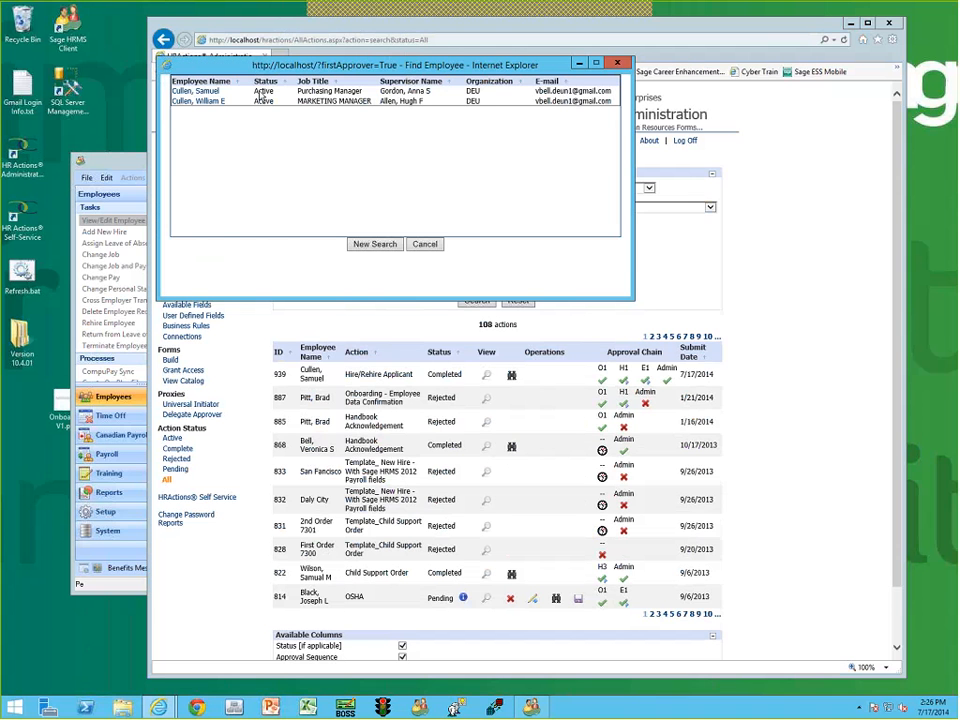
pyautogui.click(262, 91)
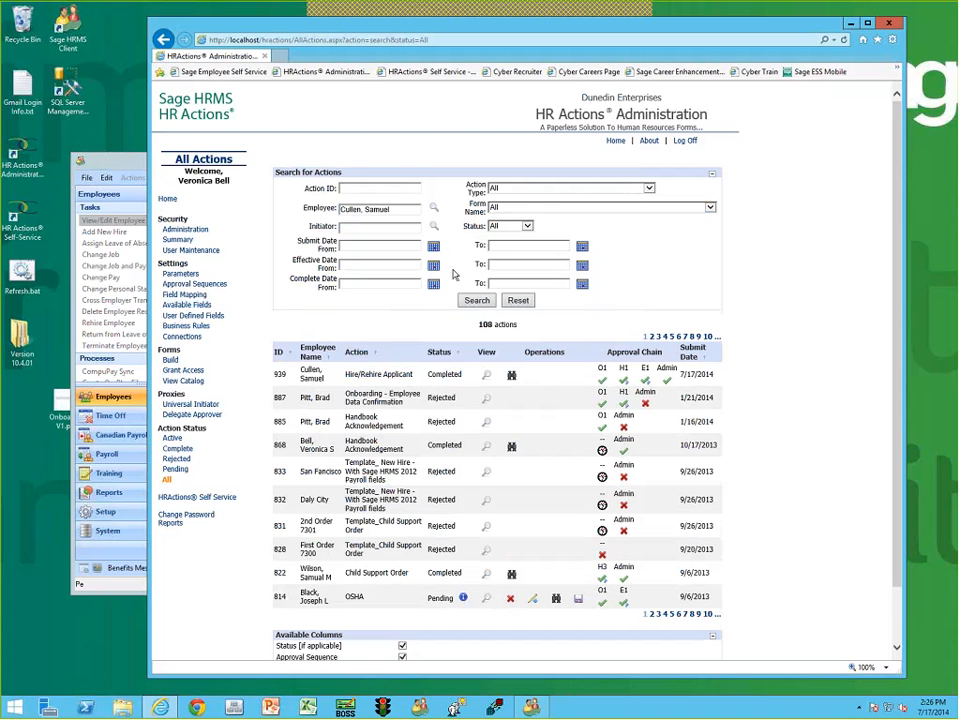
pyautogui.click(472, 301)
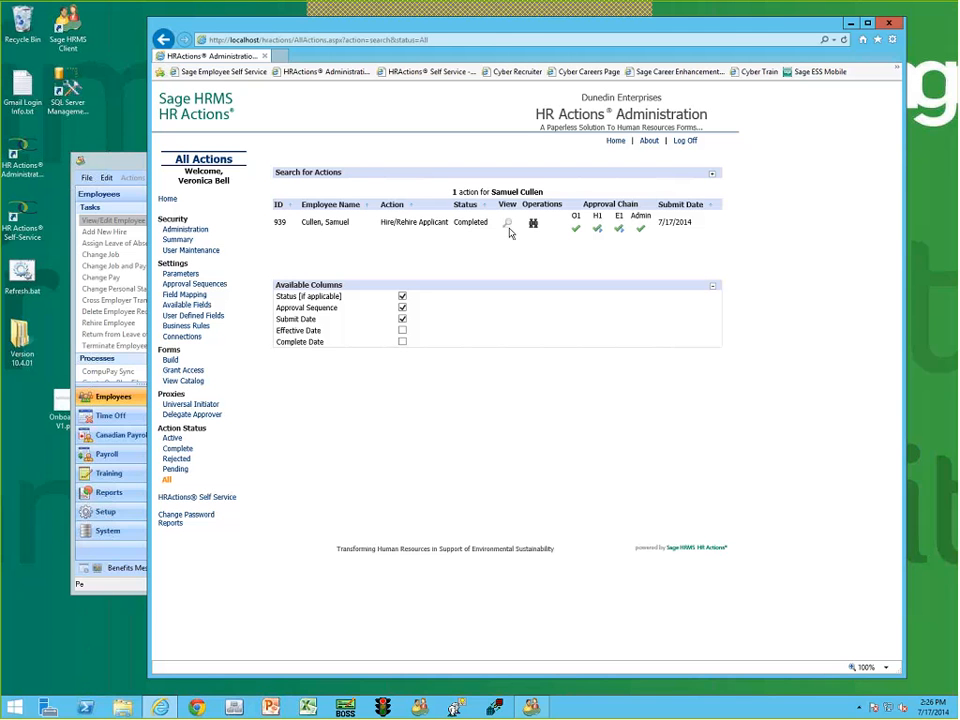
# Log off, open the Employee Self Service favorite, and reach the Create New Logon form
pyautogui.click(683, 142)
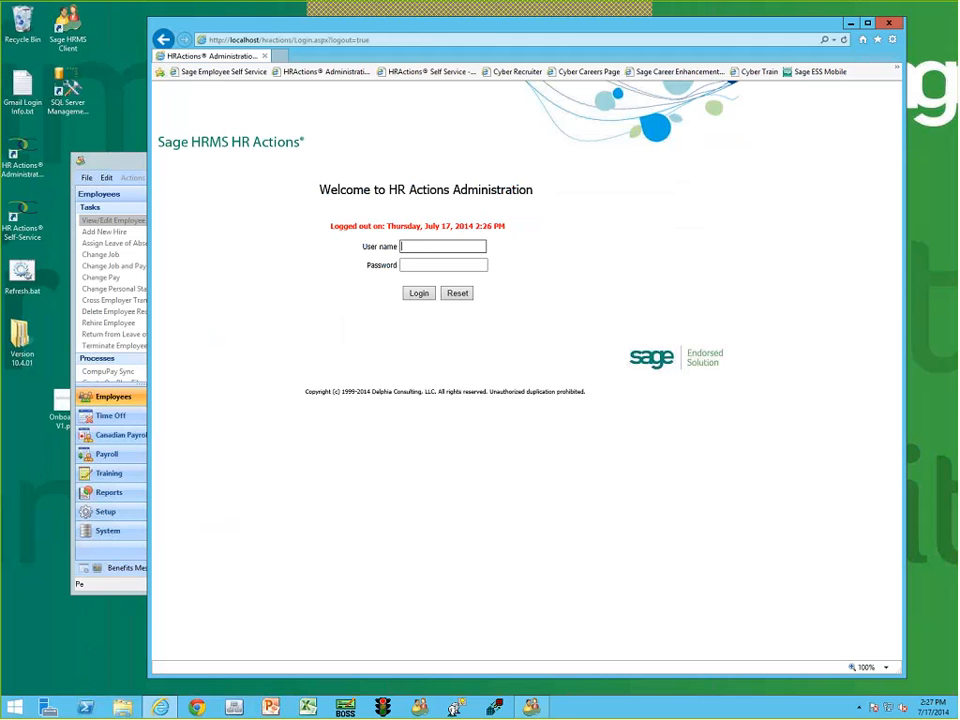
pyautogui.click(242, 72)
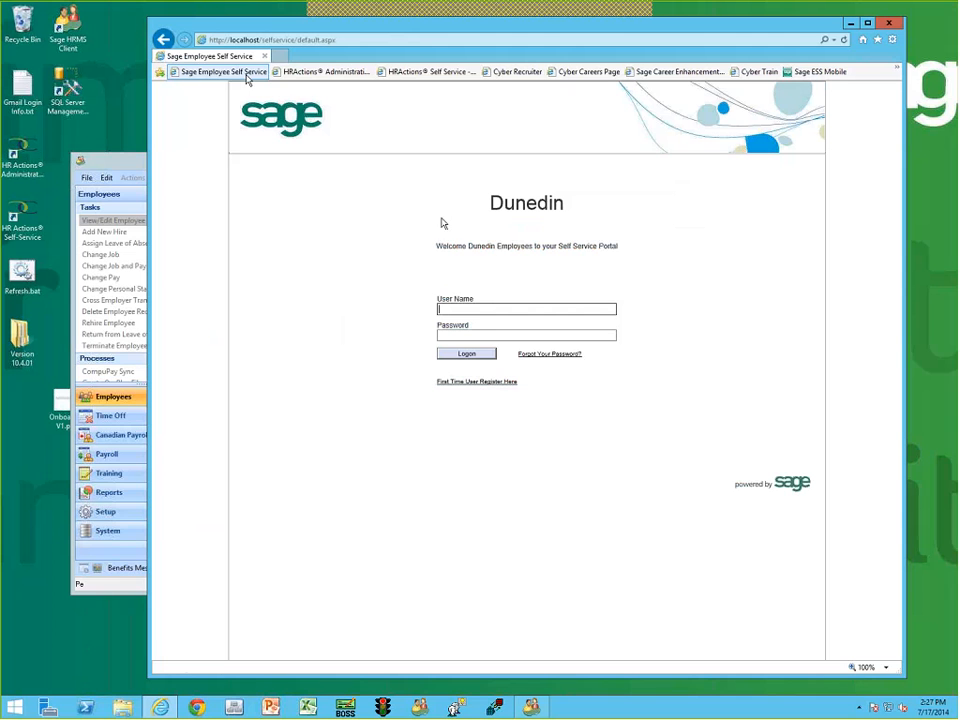
pyautogui.click(473, 384)
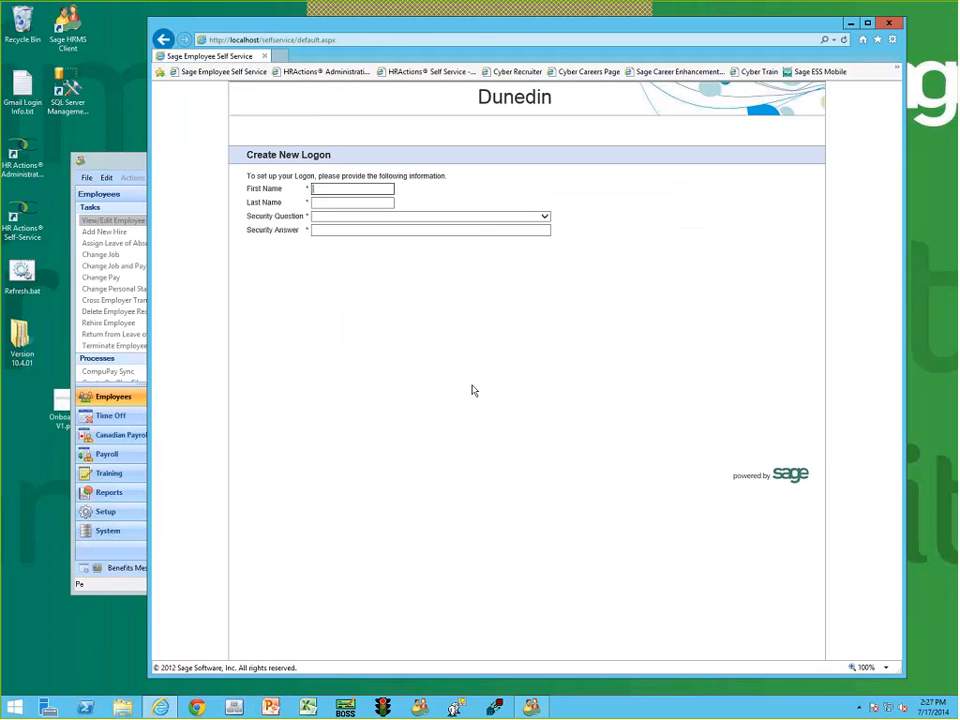
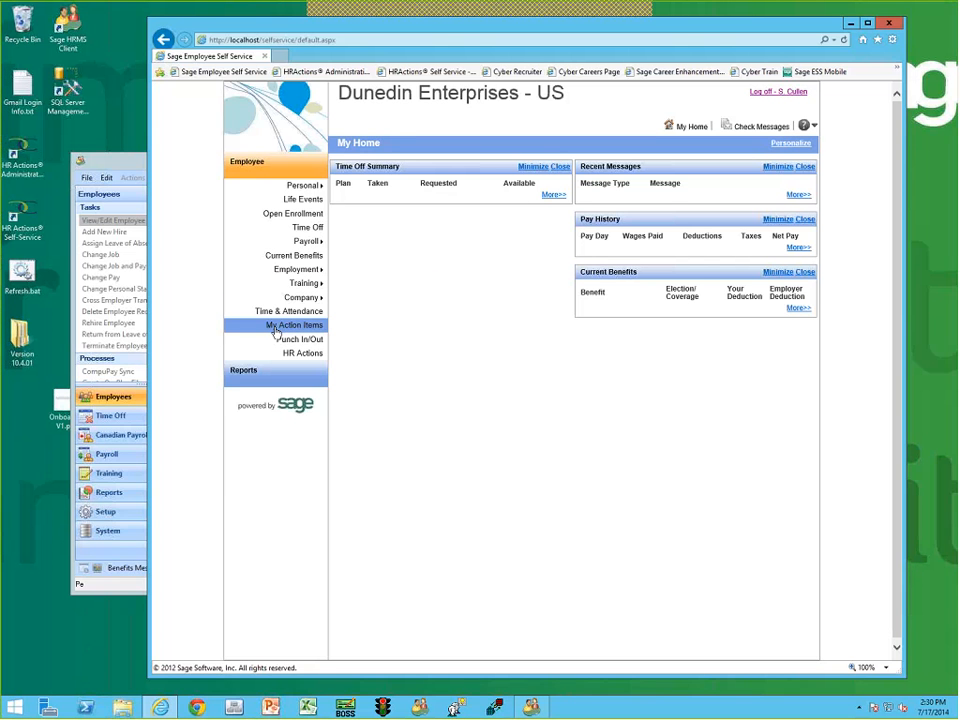
# Show the new hire's action items and start the Onboarding - Employee Data Confirmation form
pyautogui.click(274, 332)
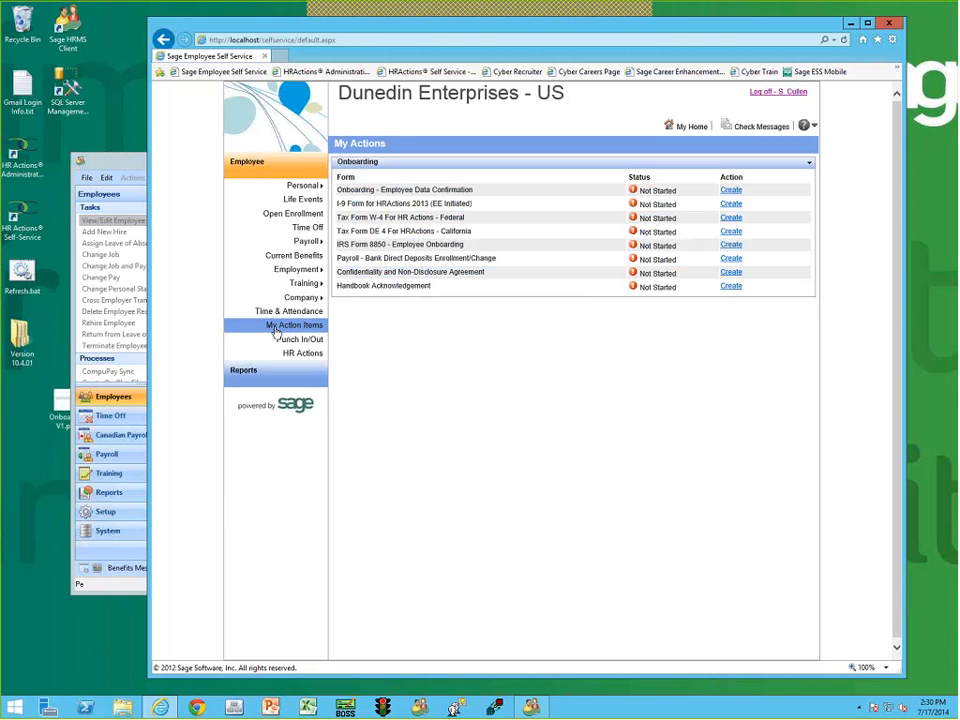
pyautogui.moveTo(305, 283)
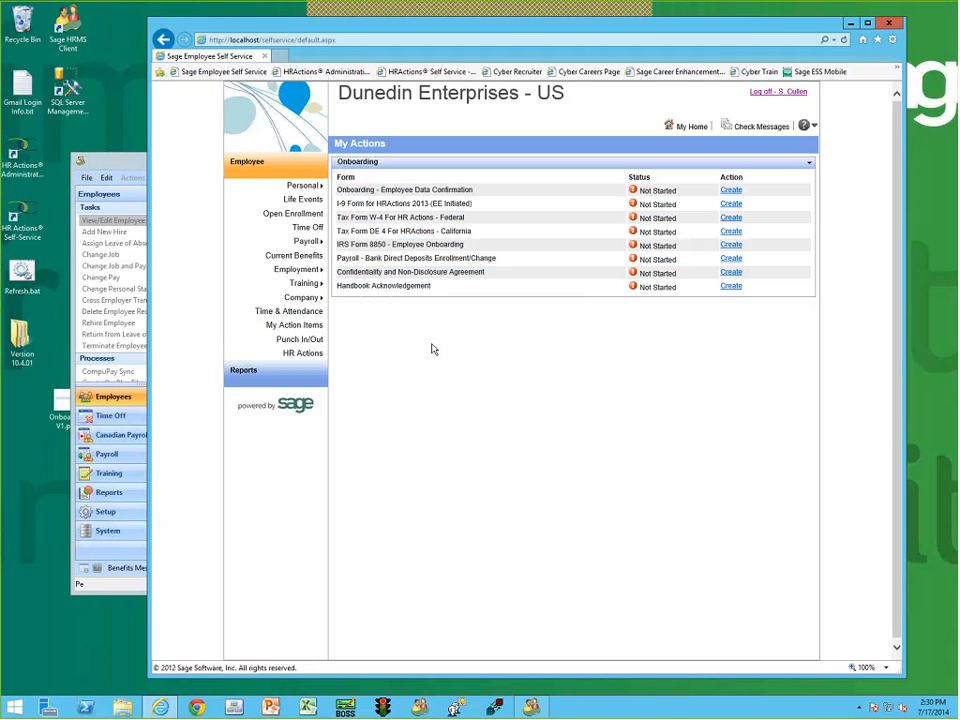
pyautogui.doubleClick(354, 166)
pyautogui.click(732, 191)
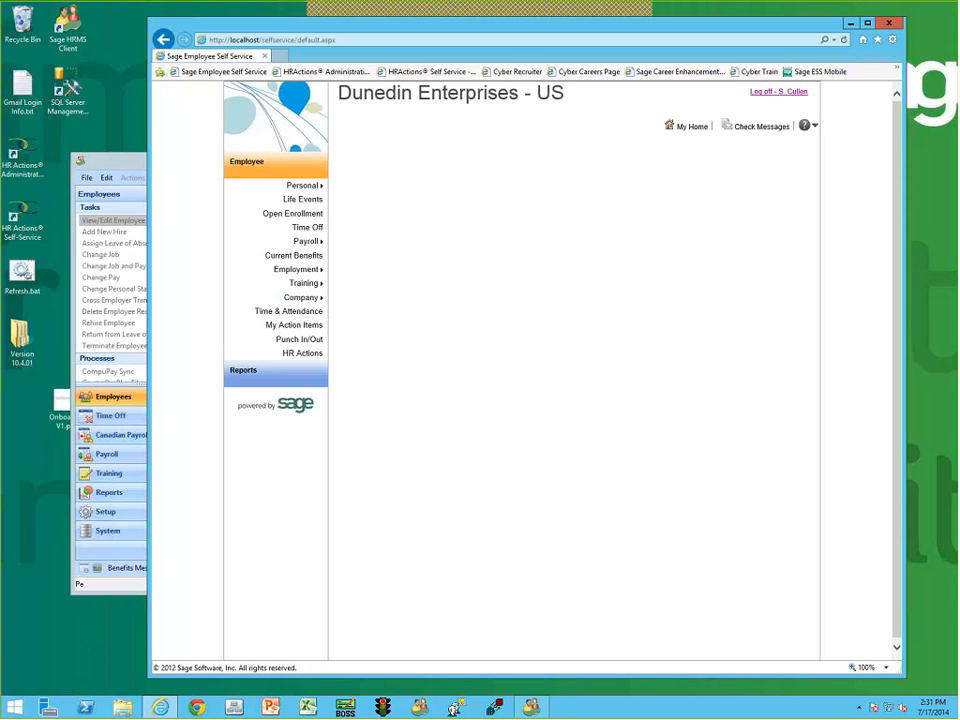
# Log the new hire off the portal and sign back in with their user name and password
pyautogui.moveTo(658, 36); pyautogui.dragTo(619, 27)
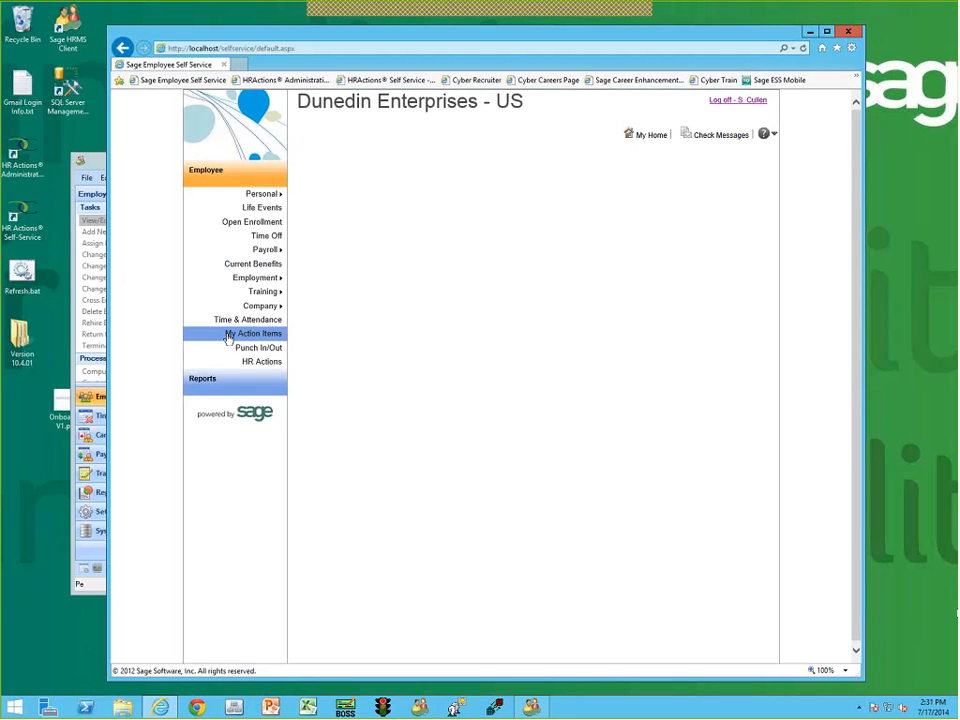
pyautogui.click(727, 103)
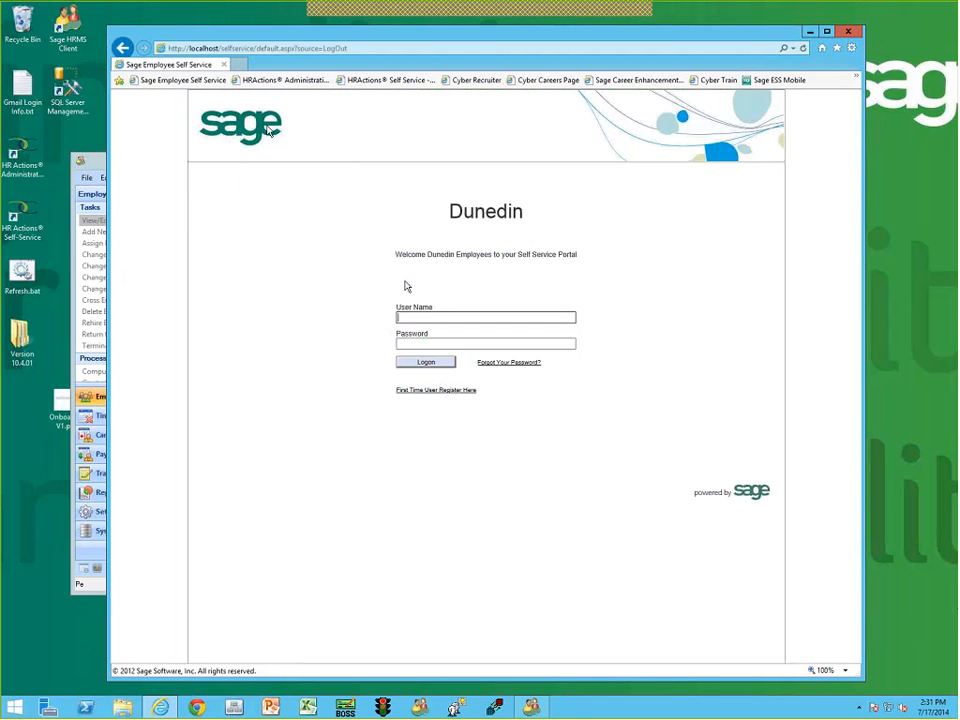
pyautogui.write('scullen')
pyautogui.press('Tab')
pyautogui.write('******')
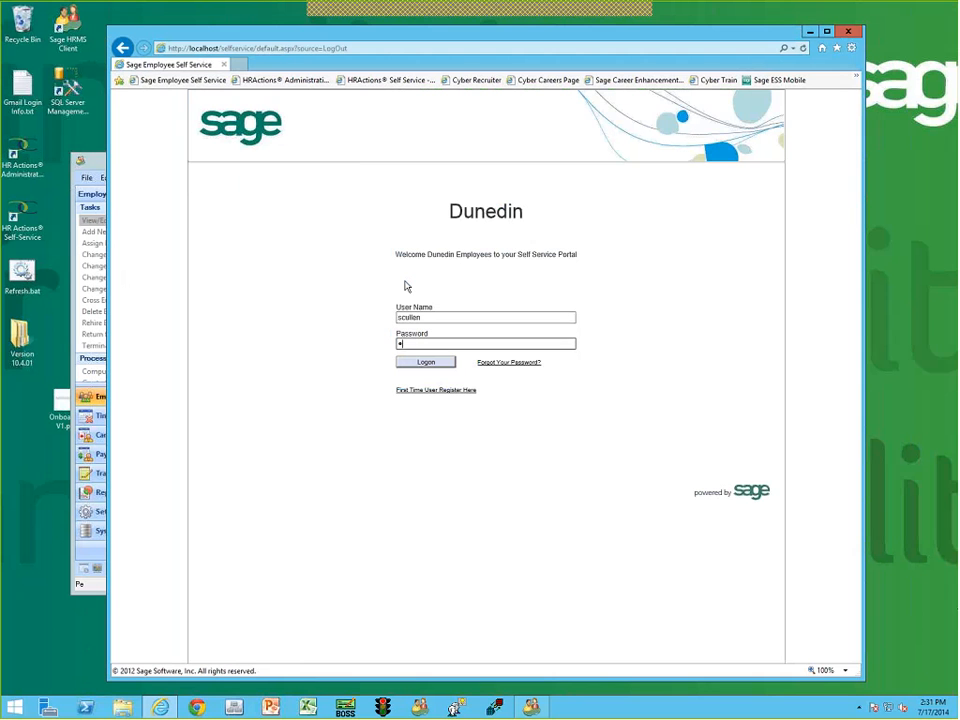
pyautogui.press('Return')
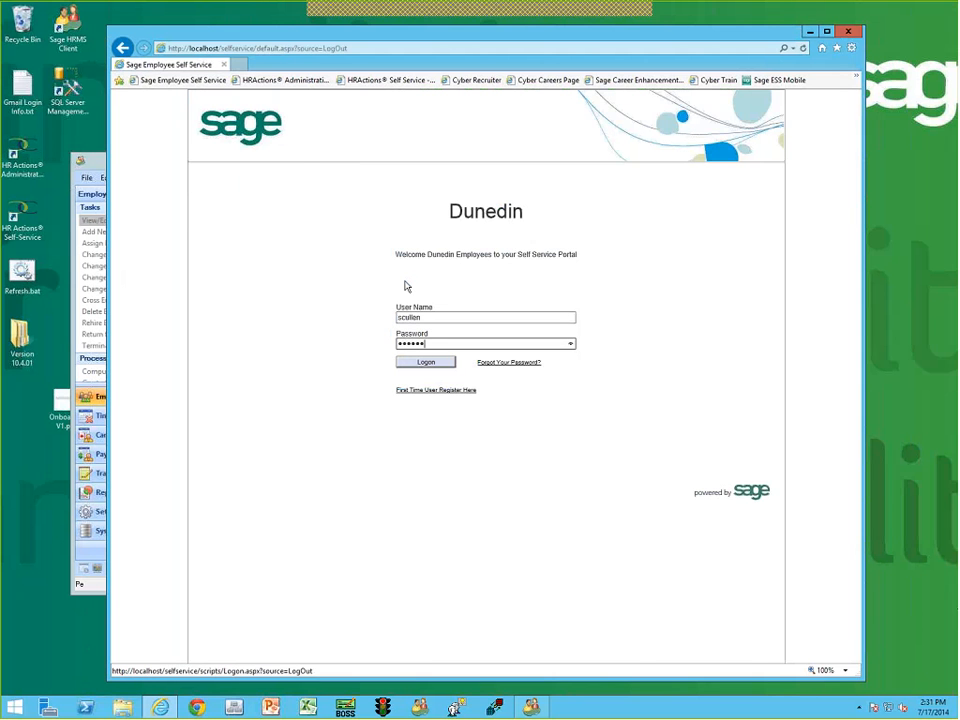
# Dismiss the save-password offer and start the Employee Data Confirmation form from My Action Items
pyautogui.click(660, 663)
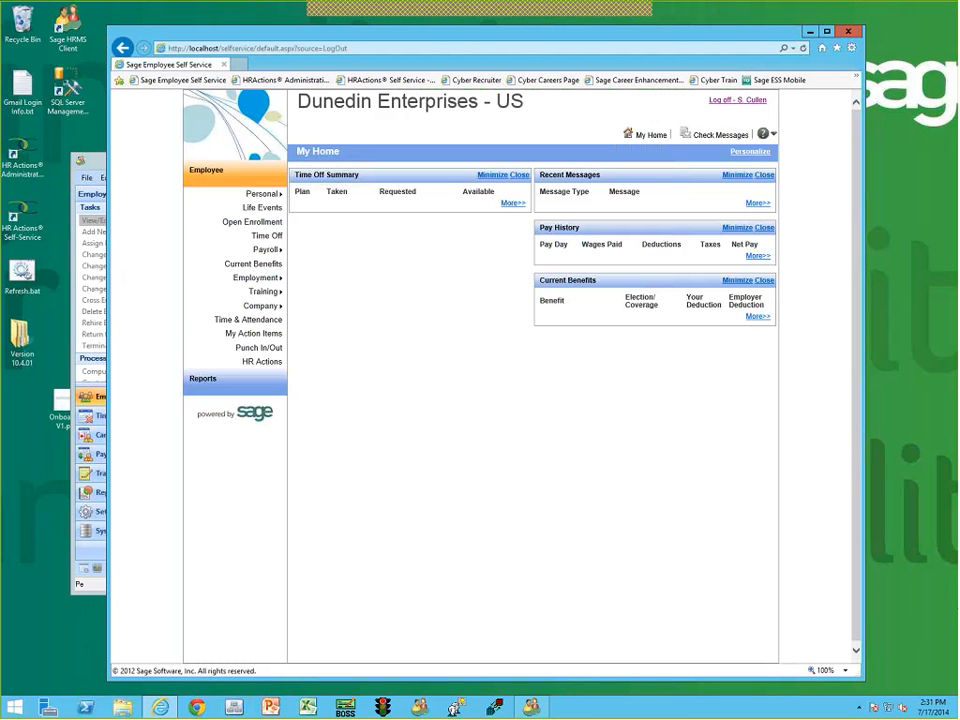
pyautogui.click(253, 333)
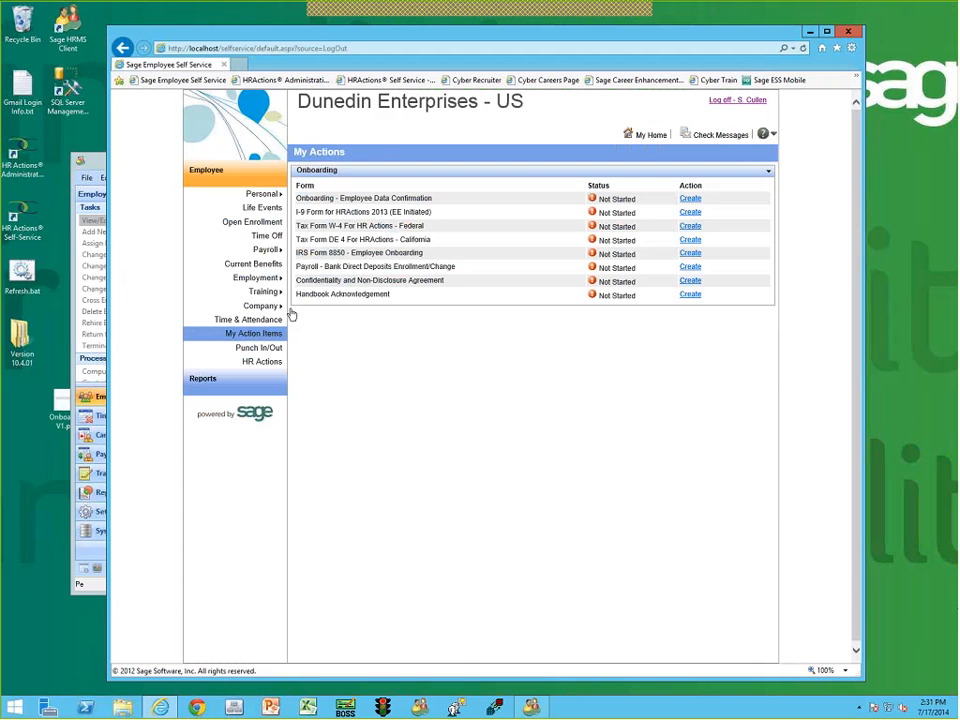
pyautogui.click(690, 198)
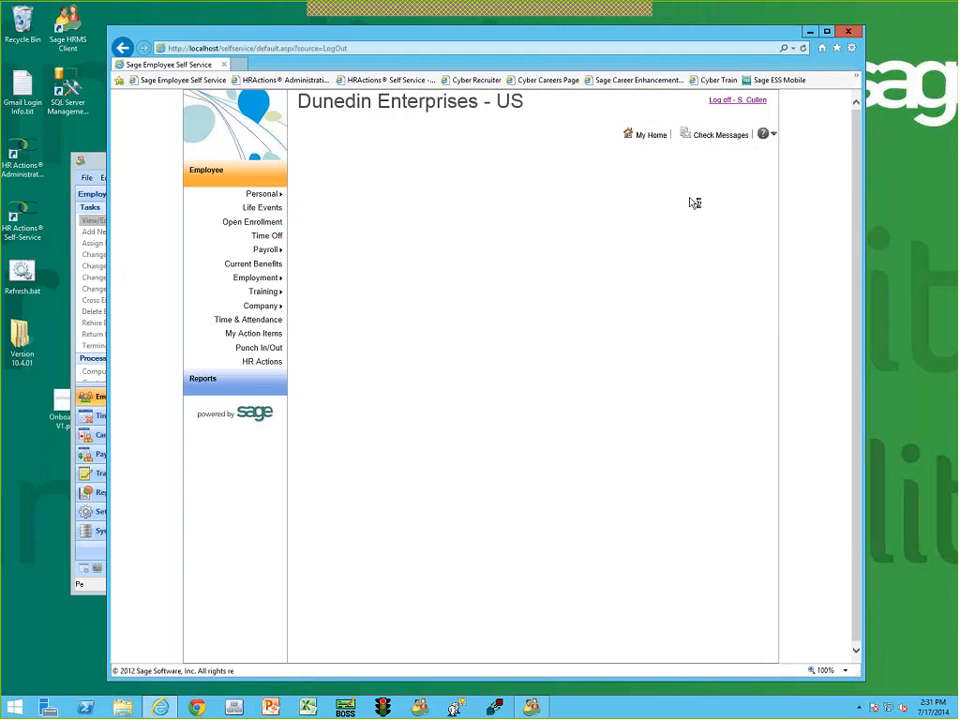
# Return to the action list, start the I-9 onboarding form, then log off
pyautogui.click(123, 49)
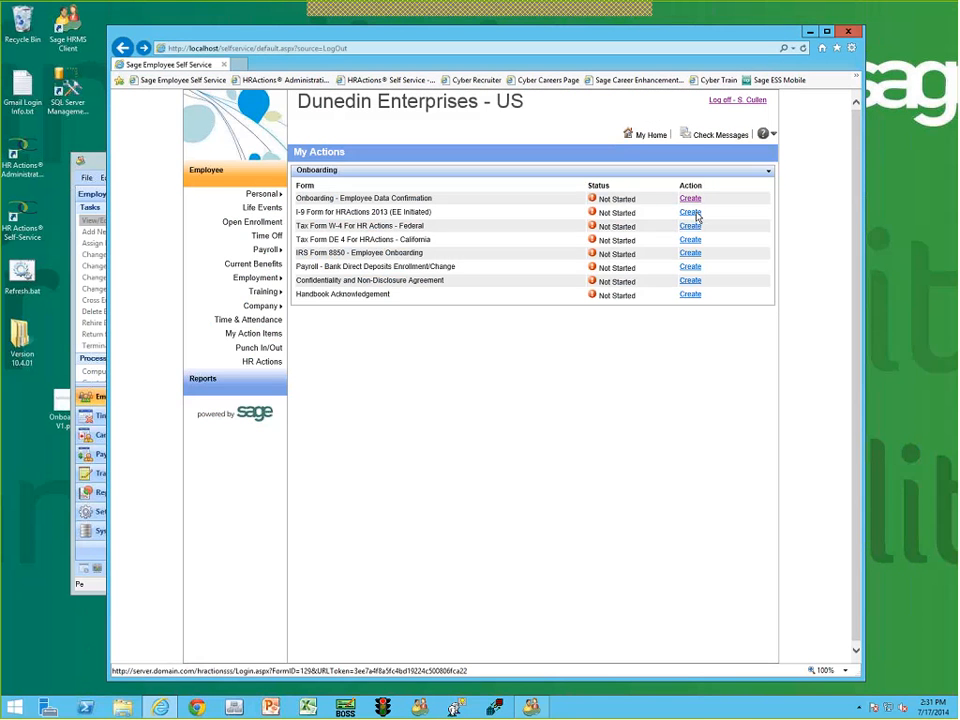
pyautogui.click(689, 213)
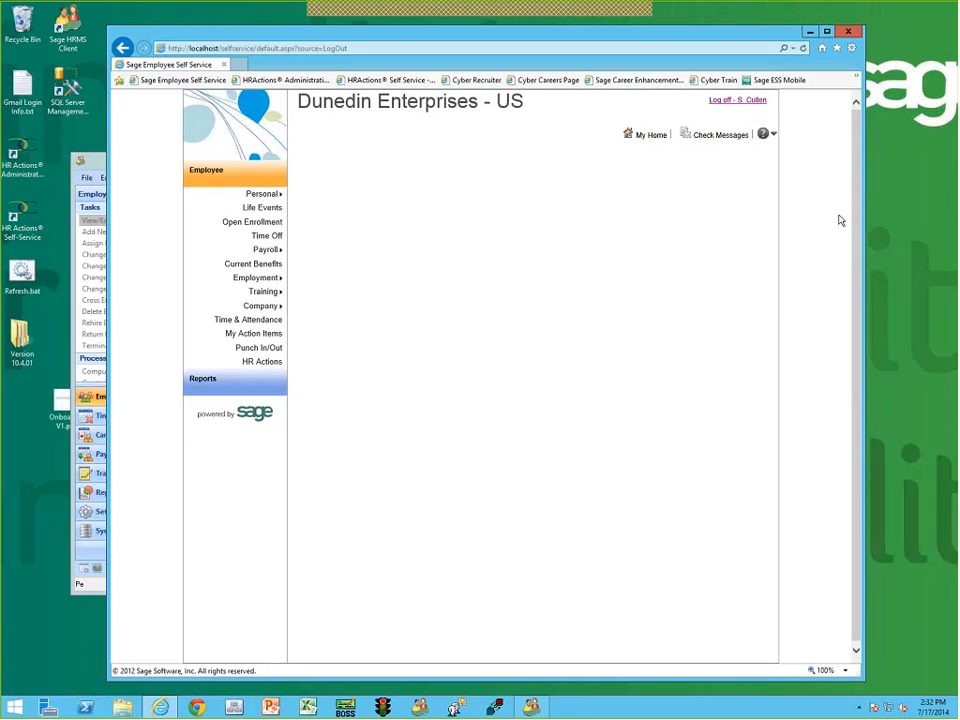
pyautogui.click(725, 102)
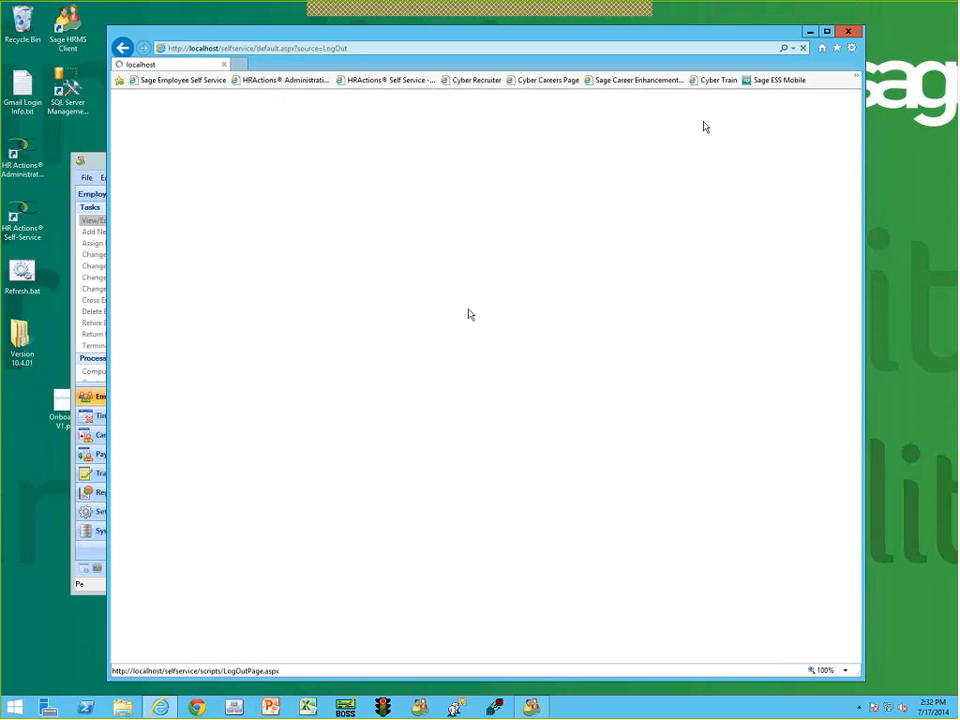
# Sign in as the manager, view their three Not Started review and goal forms, then log off
pyautogui.click(419, 316)
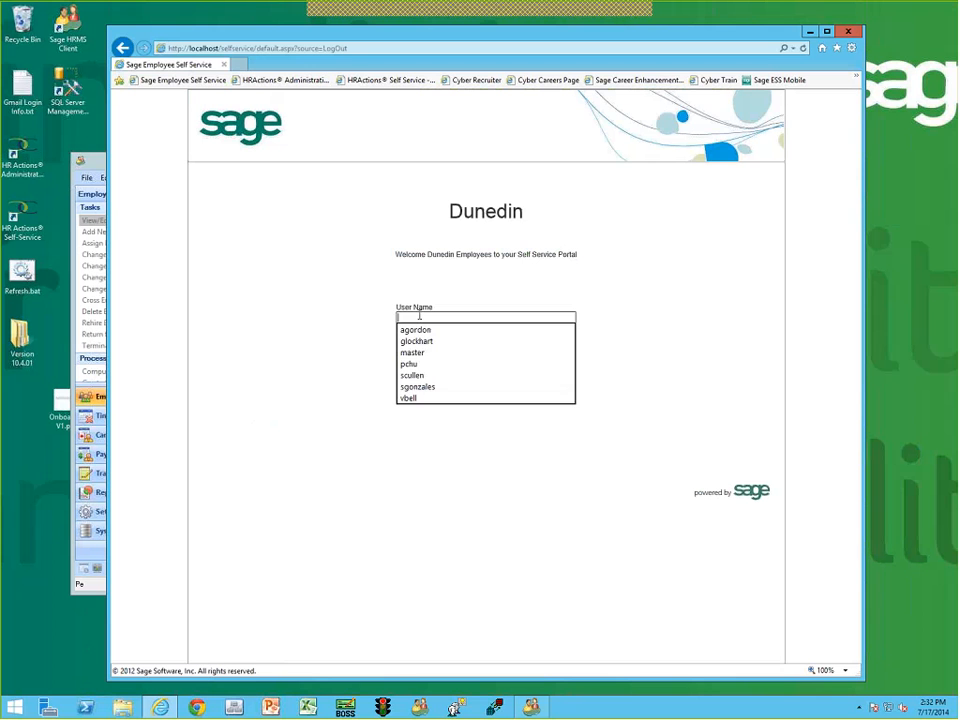
pyautogui.write('jwayne')
pyautogui.press('Tab')
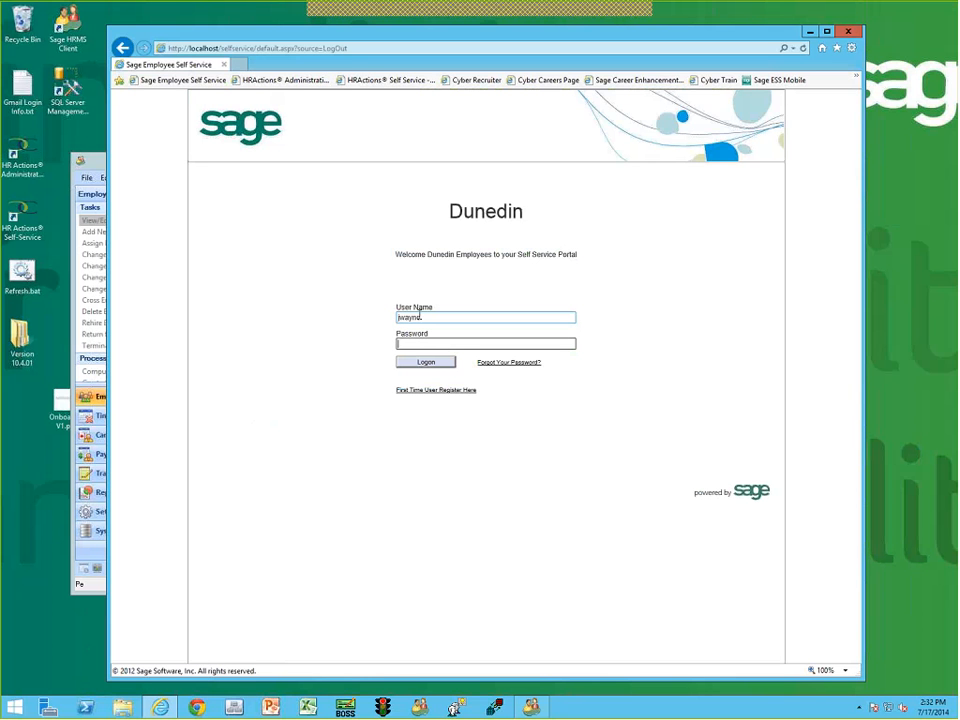
pyautogui.write('******')
pyautogui.click(426, 363)
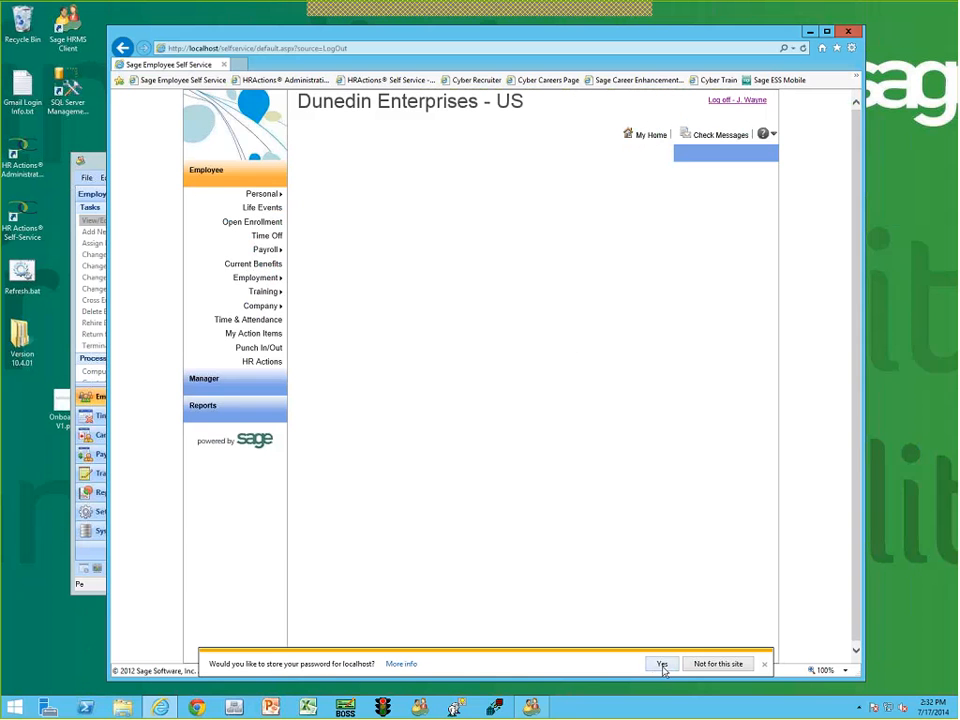
pyautogui.click(662, 665)
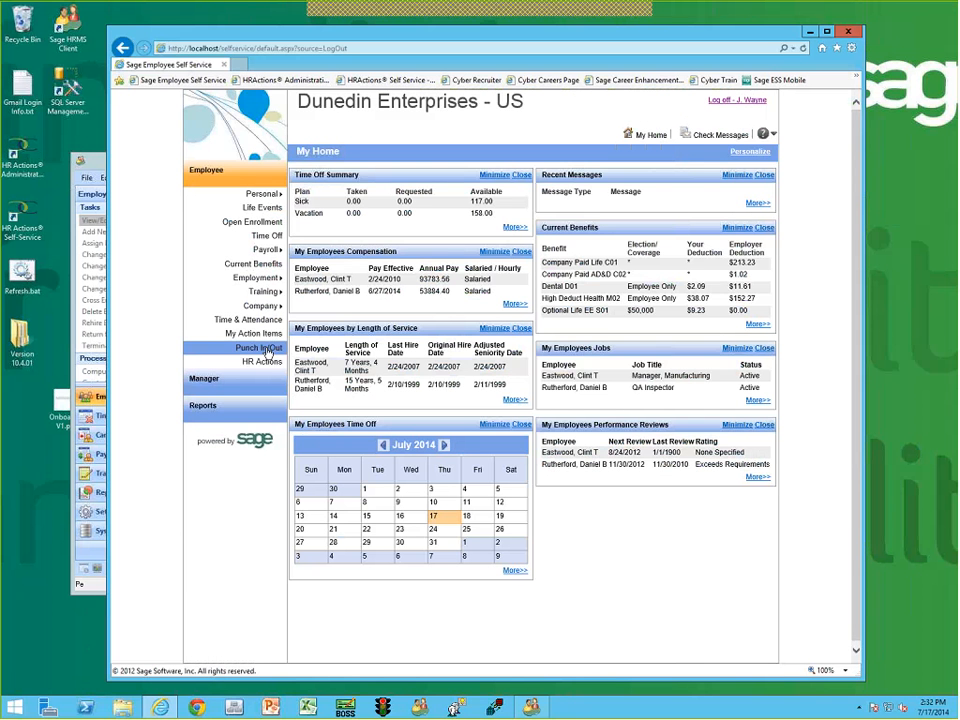
pyautogui.click(256, 334)
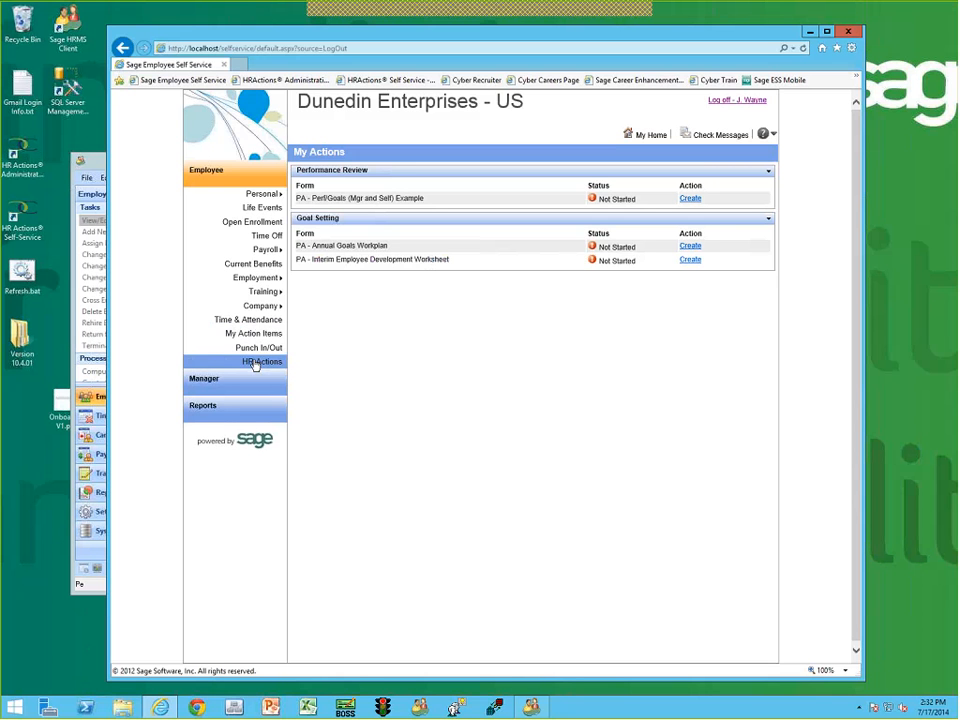
pyautogui.click(731, 102)
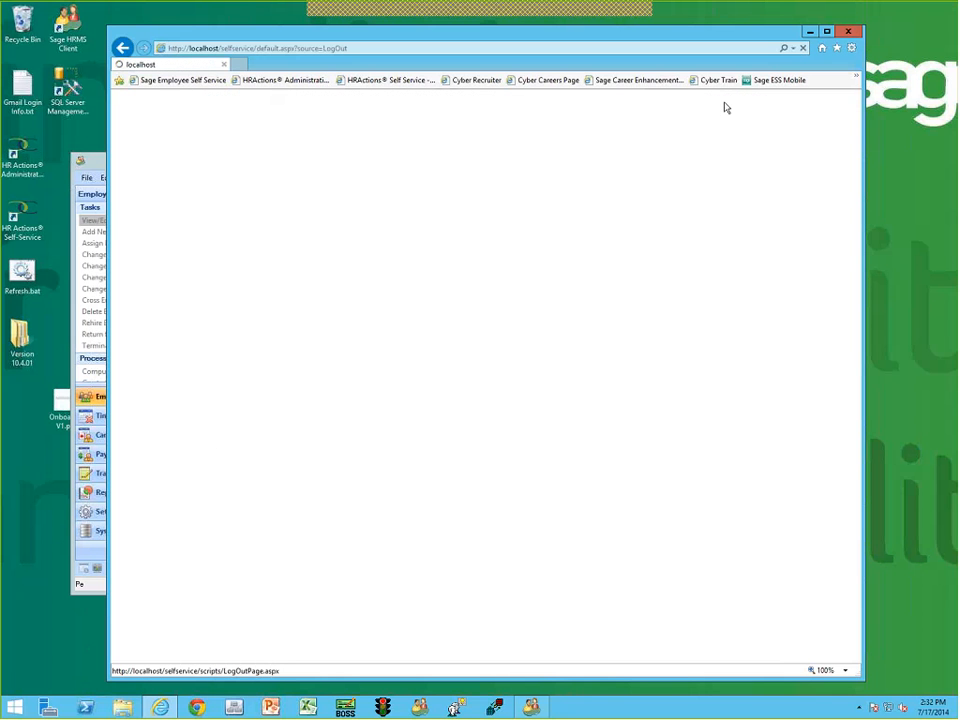
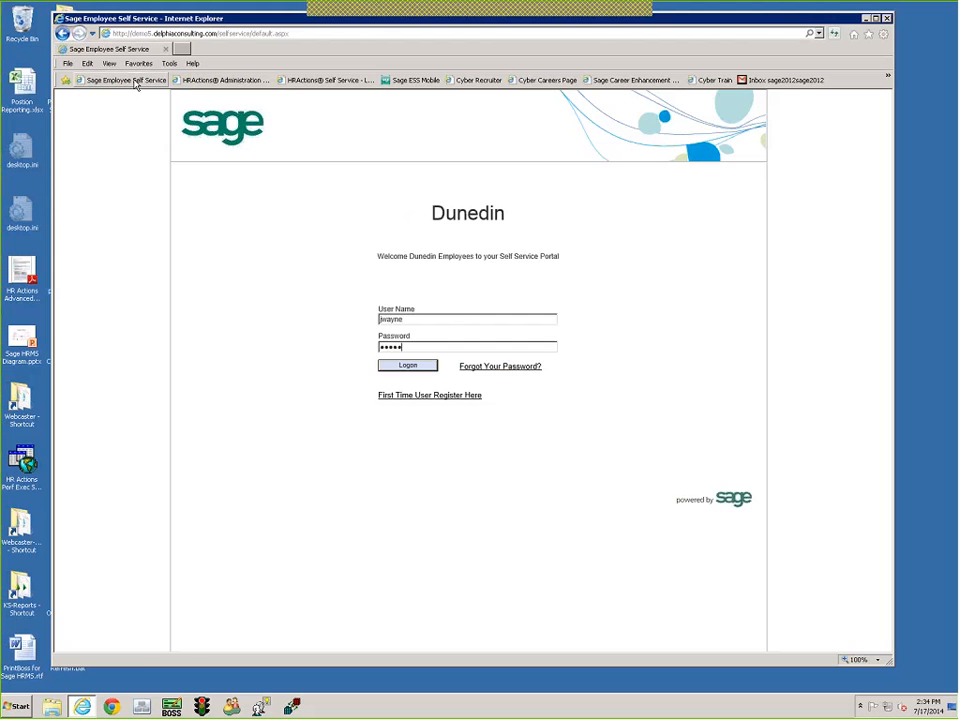
# Log in to the Dunedin self-service portal and let the browser save the password
pyautogui.click(392, 368)
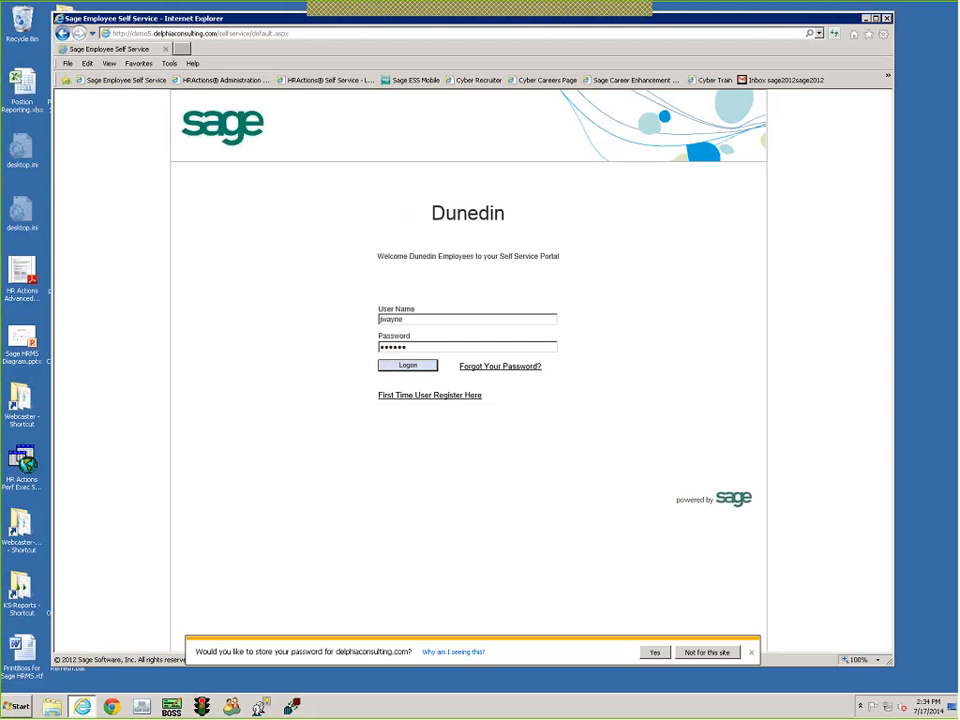
pyautogui.click(656, 653)
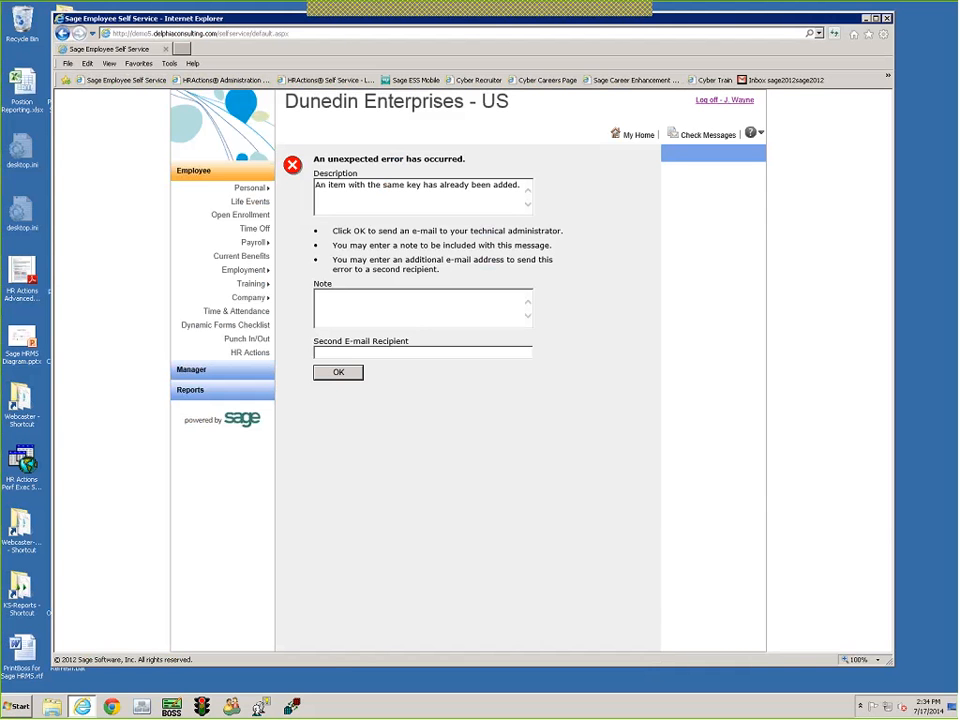
# Dismiss the error, log off, close Internet Explorer and run Refresh.bat to restore the databases
pyautogui.click(336, 373)
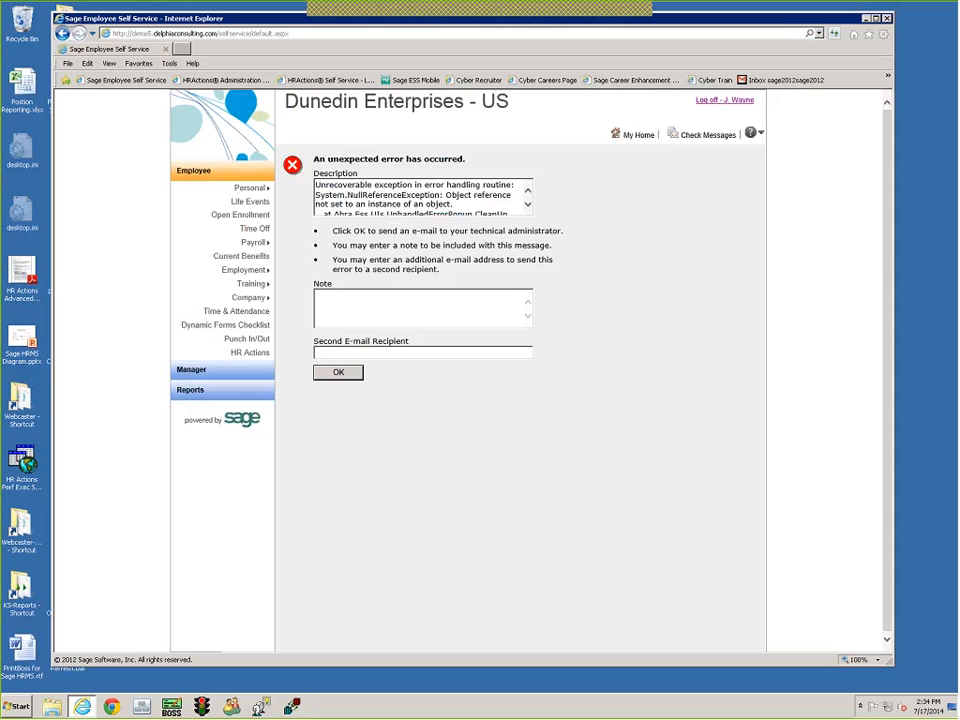
pyautogui.click(716, 103)
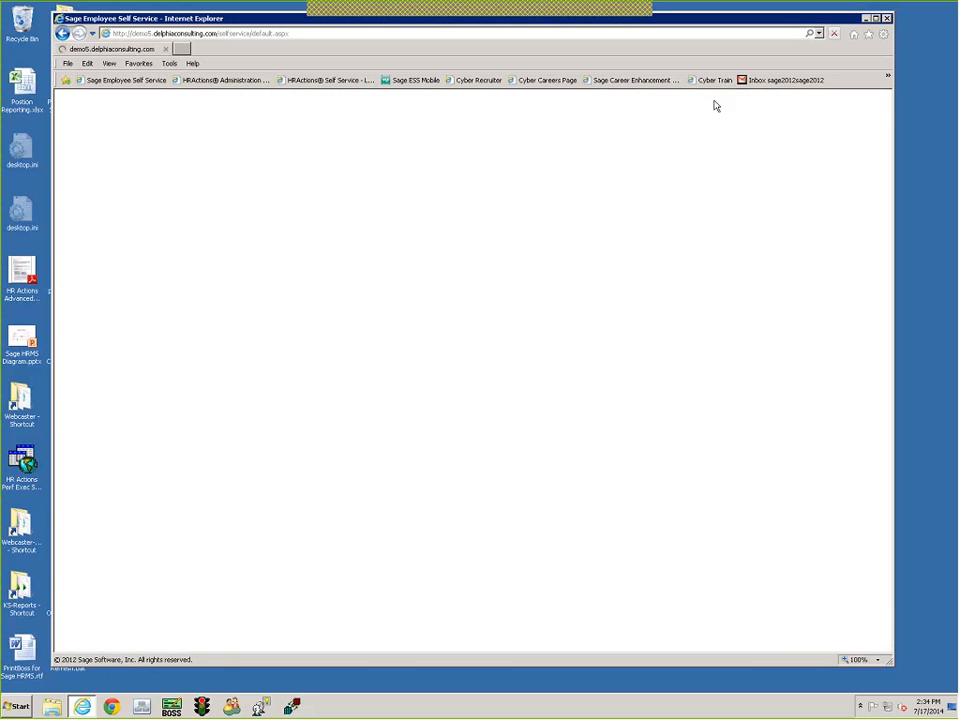
pyautogui.click(888, 19)
pyautogui.doubleClick(68, 645)
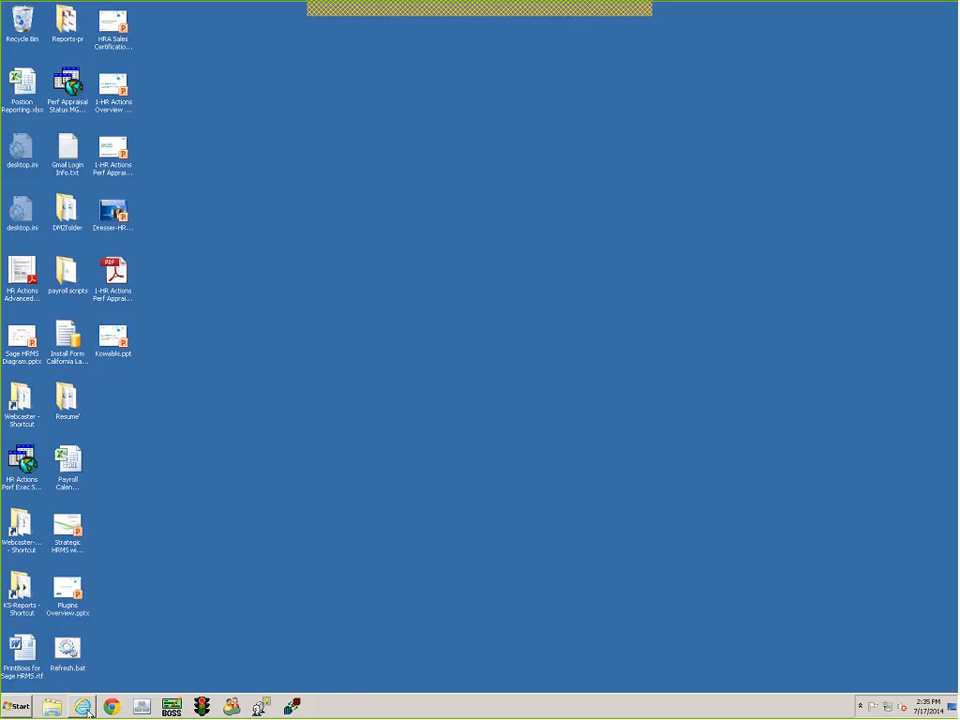
# Reopen Internet Explorer, sign in with the employee's user name and password, and save the password
pyautogui.click(83, 707)
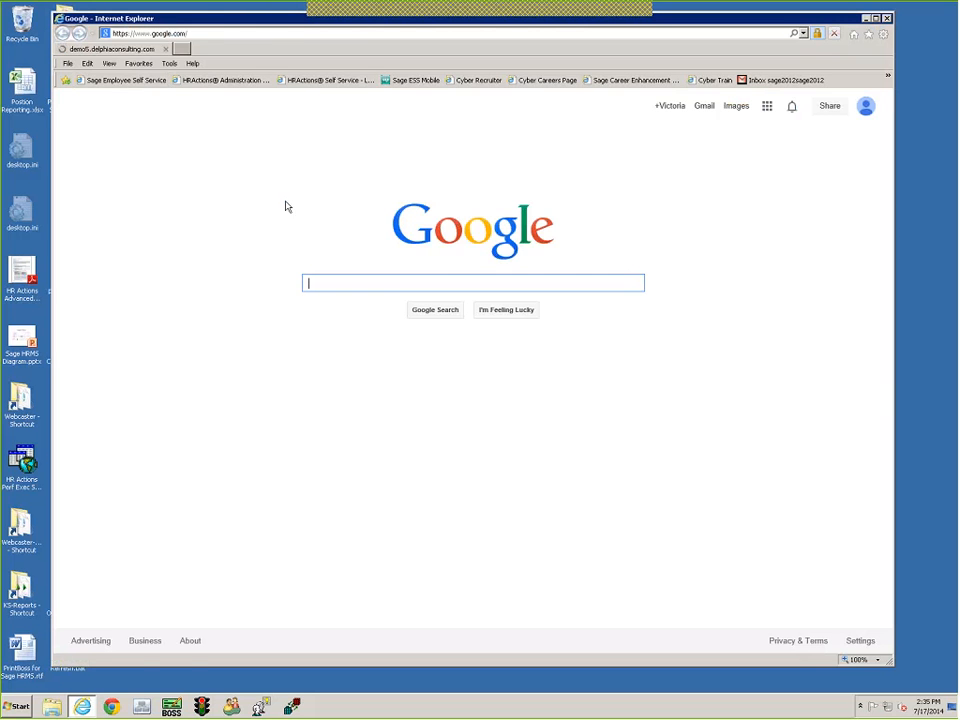
pyautogui.click(400, 318)
pyautogui.write('jw')
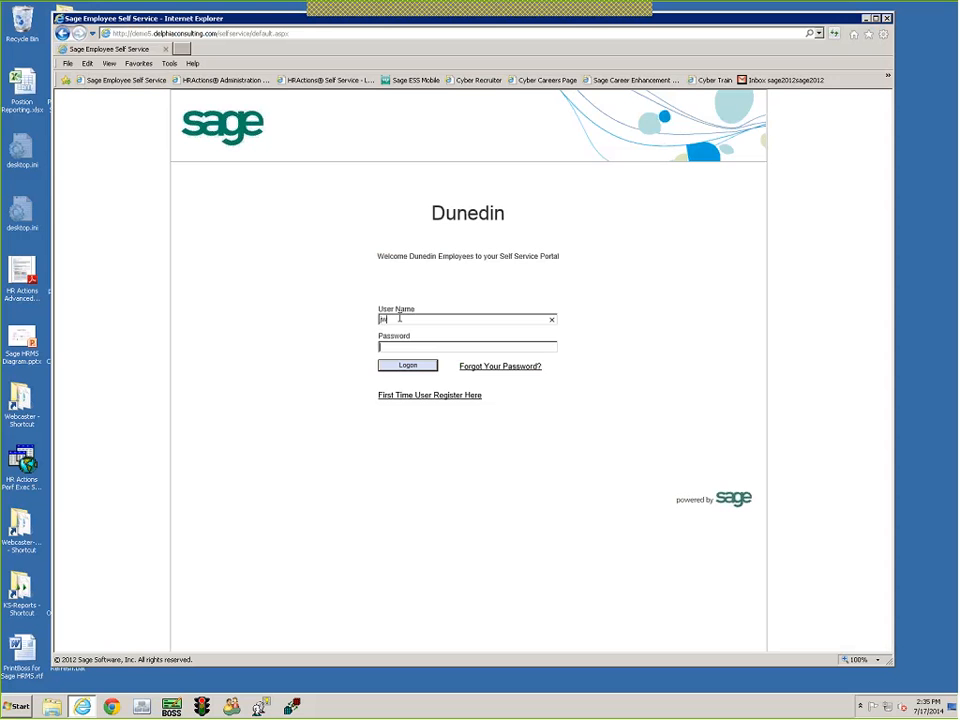
pyautogui.write('ayne')
pyautogui.press('Tab')
pyautogui.write('******')
pyautogui.click(411, 367)
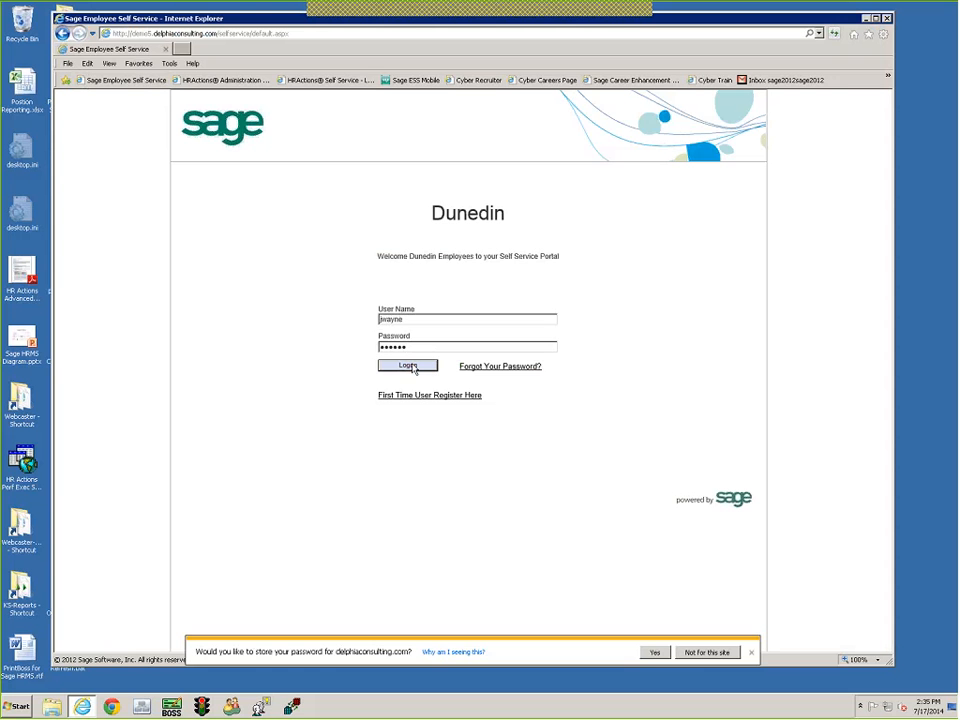
pyautogui.click(651, 652)
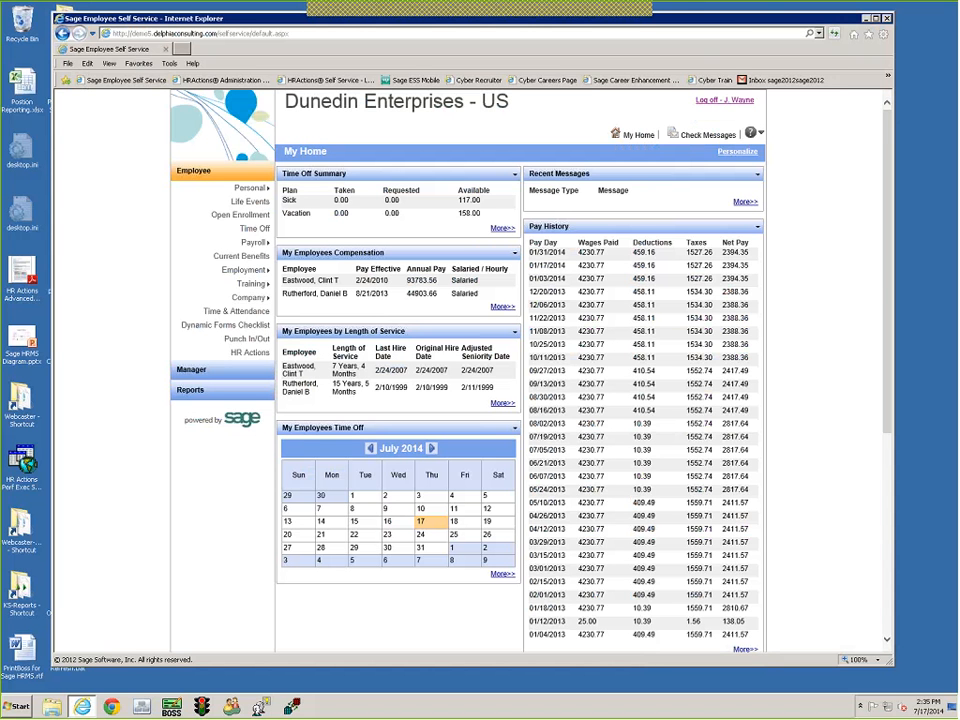
# Open the Dynamic Forms Checklist, retrying after the server error, to create the Employee Data Confirmation form
pyautogui.click(241, 332)
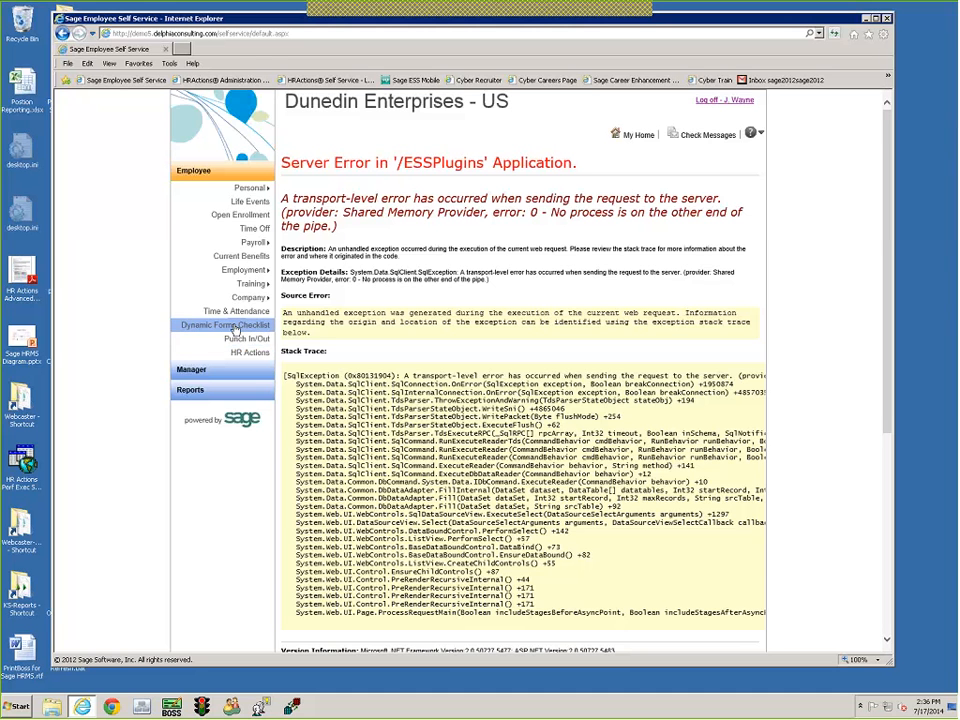
pyautogui.click(233, 326)
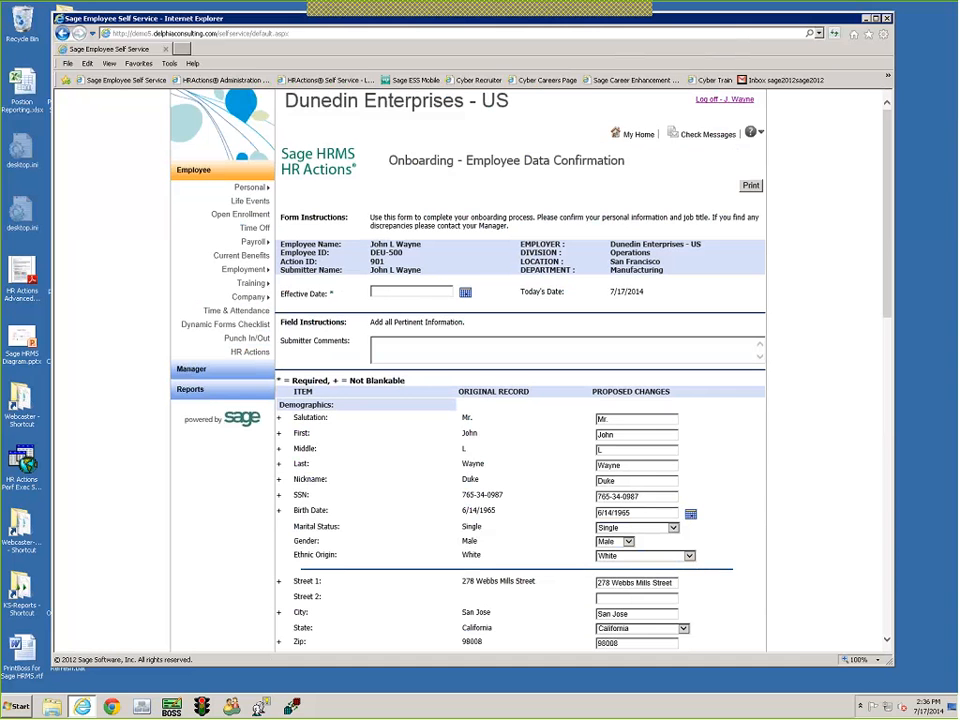
# Review the Data Confirmation details down to the employee and HR Manager approvals, then Save Draft and Continue
pyautogui.scroll(-1, 889, 264)
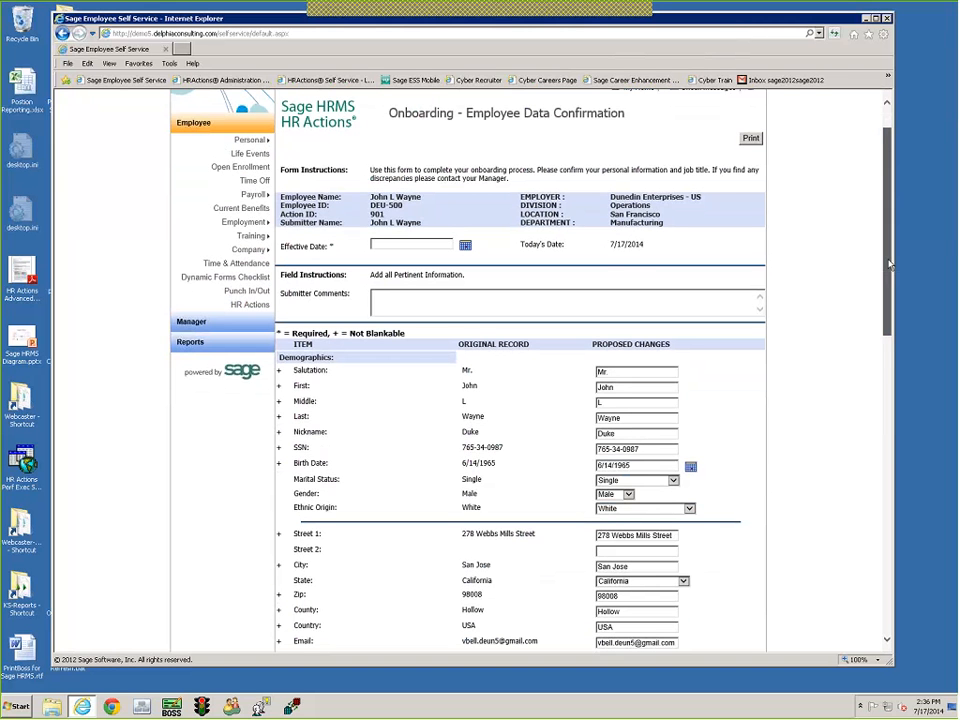
pyautogui.moveTo(889, 264); pyautogui.dragTo(886, 359)
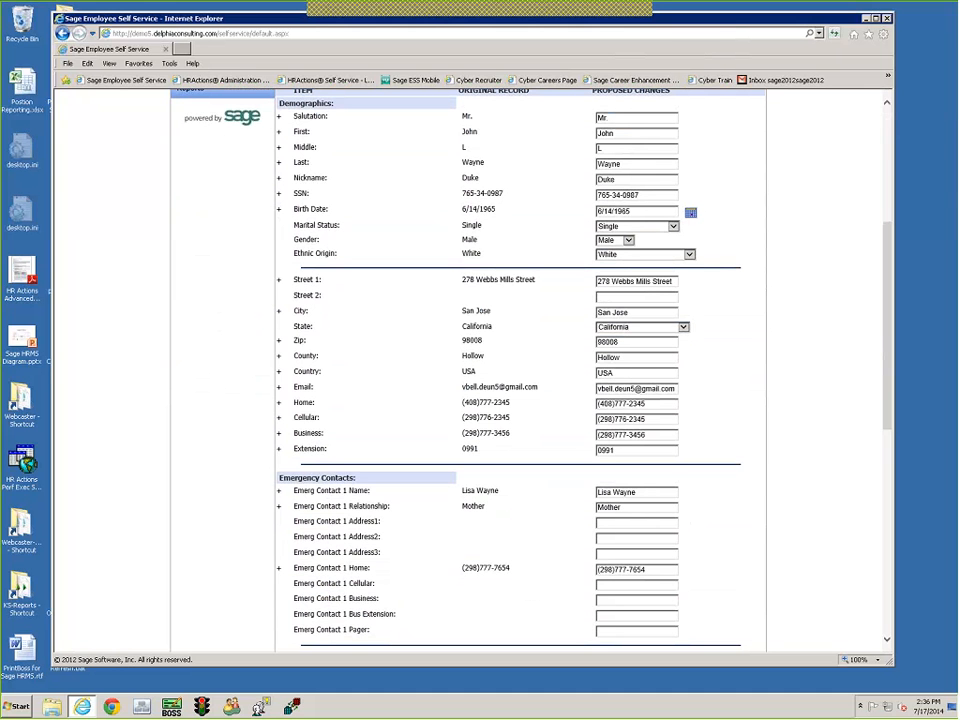
pyautogui.scroll(1, 889, 325)
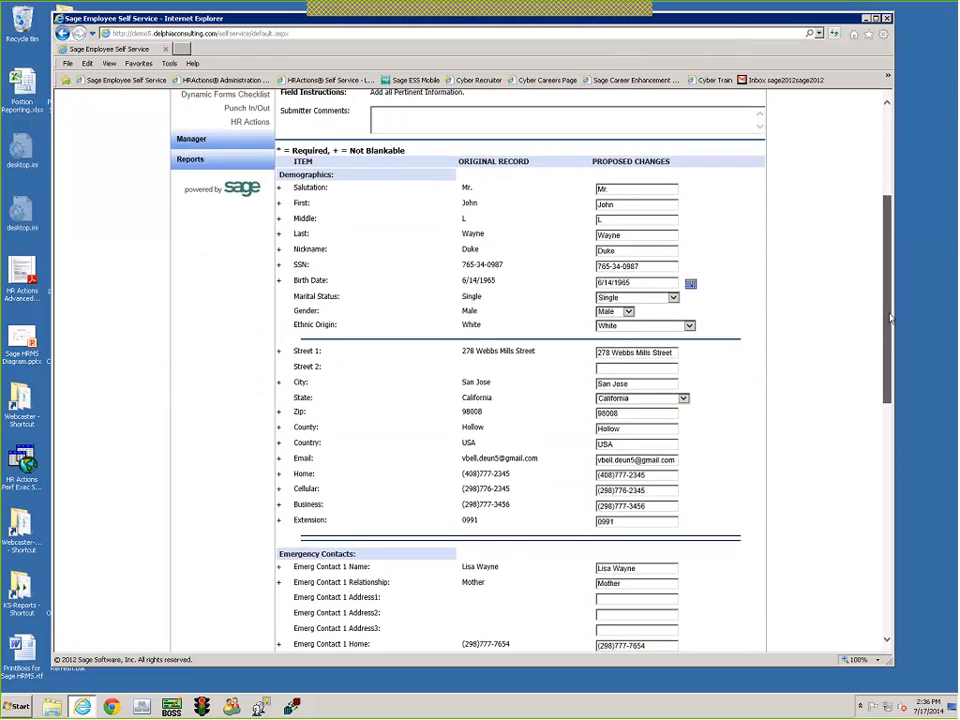
pyautogui.moveTo(890, 321); pyautogui.dragTo(895, 338)
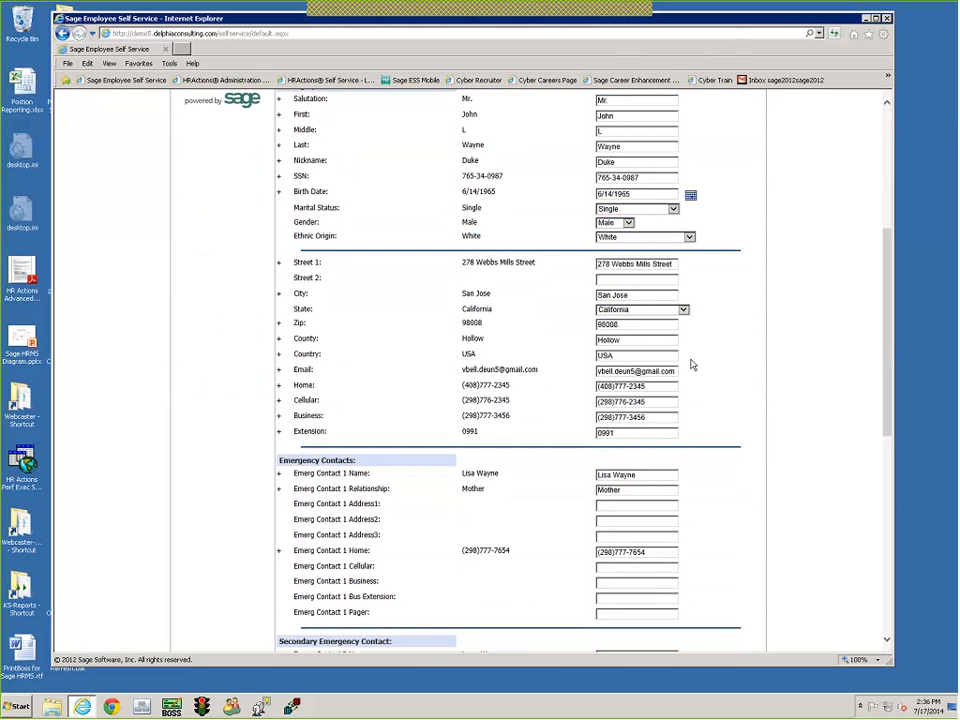
pyautogui.scroll(-5, 717, 502)
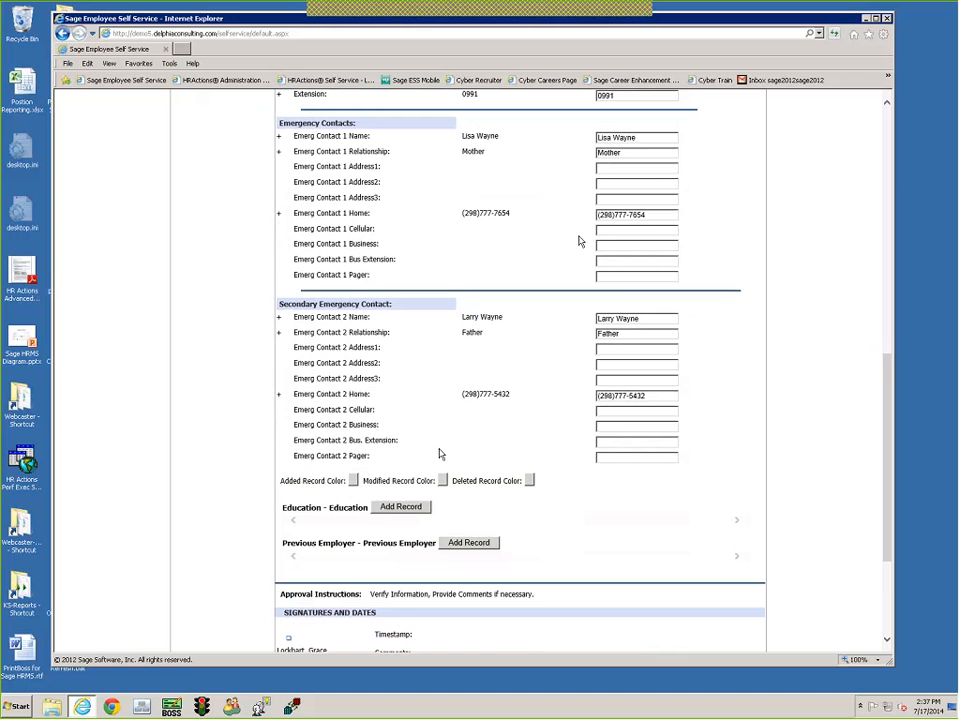
pyautogui.scroll(-1, 579, 240)
pyautogui.scroll(-1, 447, 481)
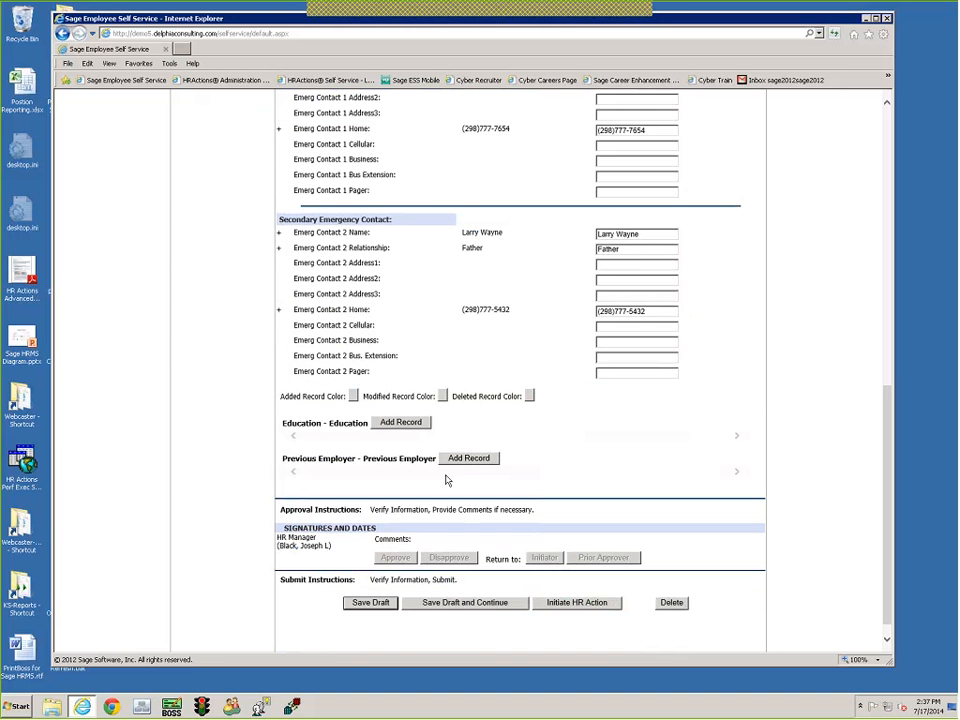
pyautogui.scroll(-1, 447, 481)
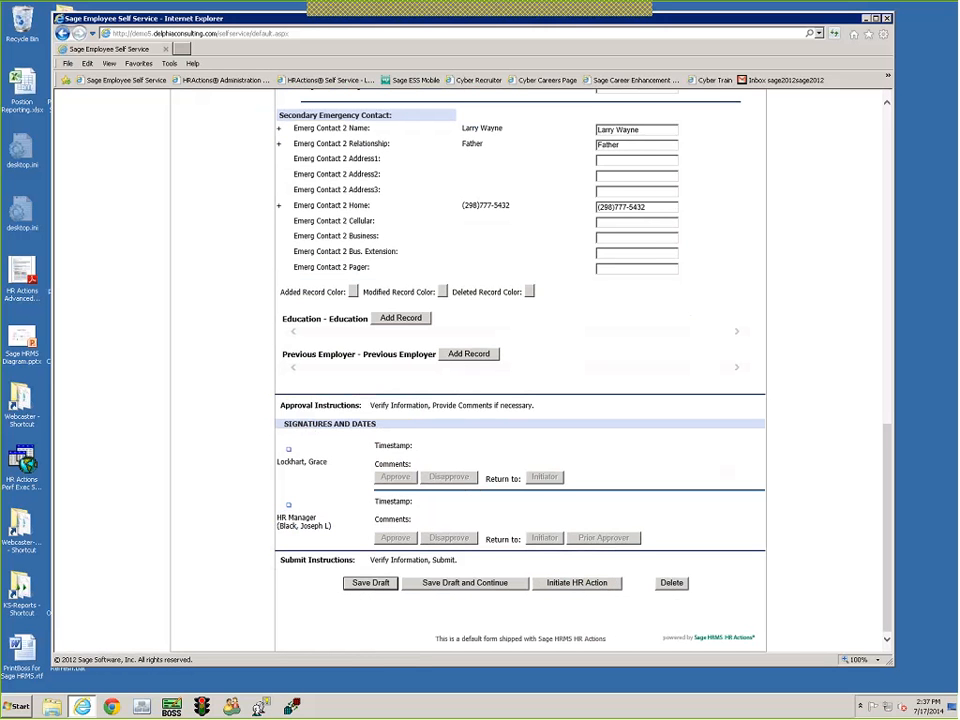
pyautogui.click(448, 583)
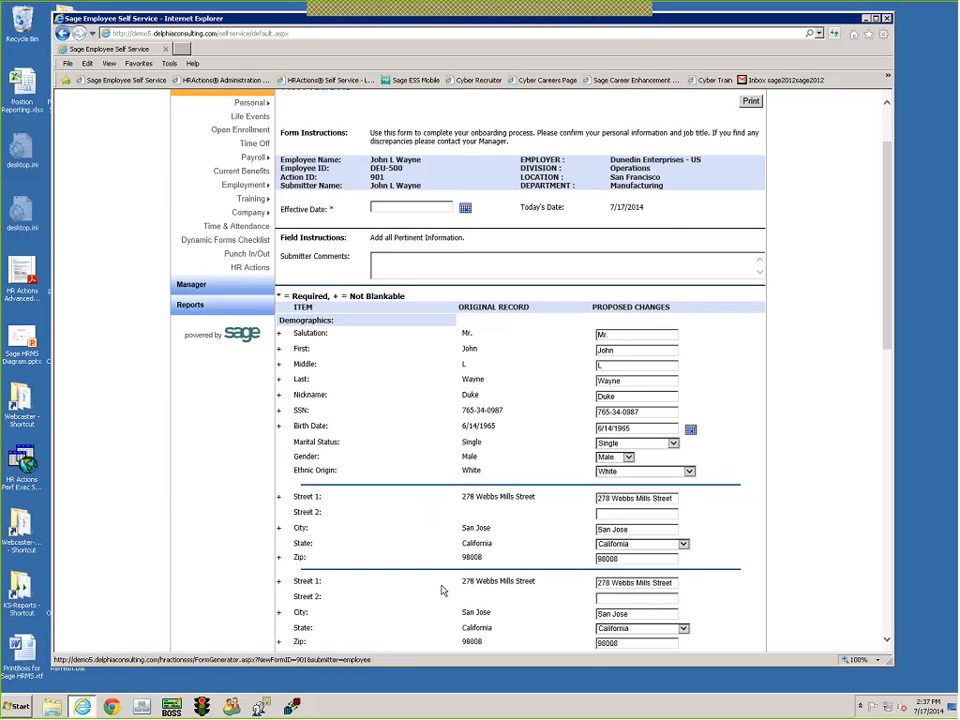
pyautogui.scroll(-5, 446, 586)
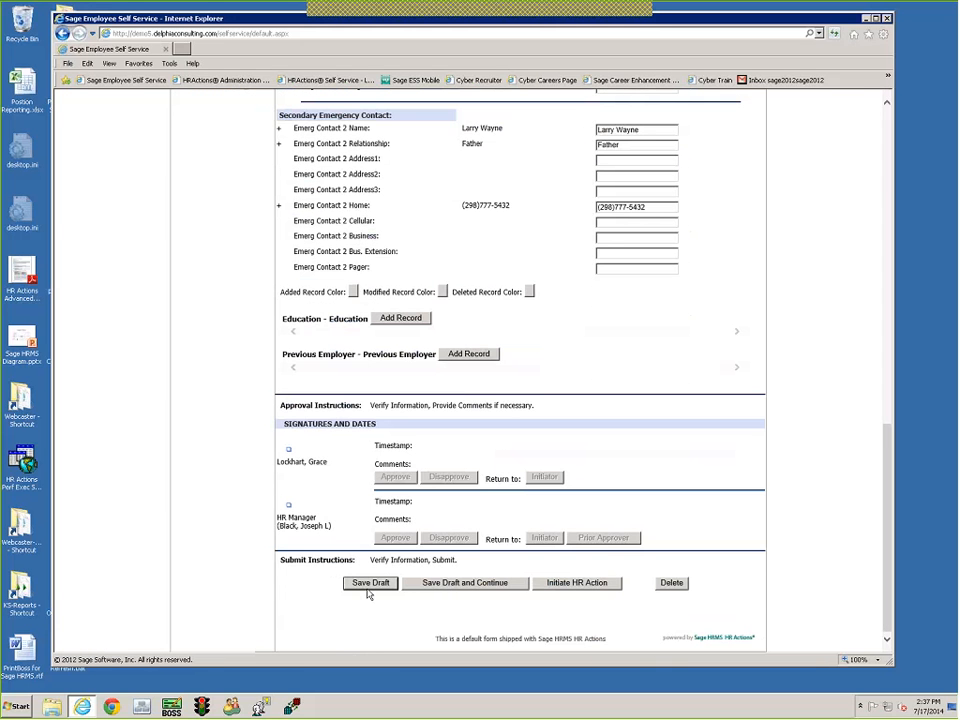
# Save the Data Confirmation draft and create the I-9 Form for HRActions 2013 from the checklist
pyautogui.click(367, 588)
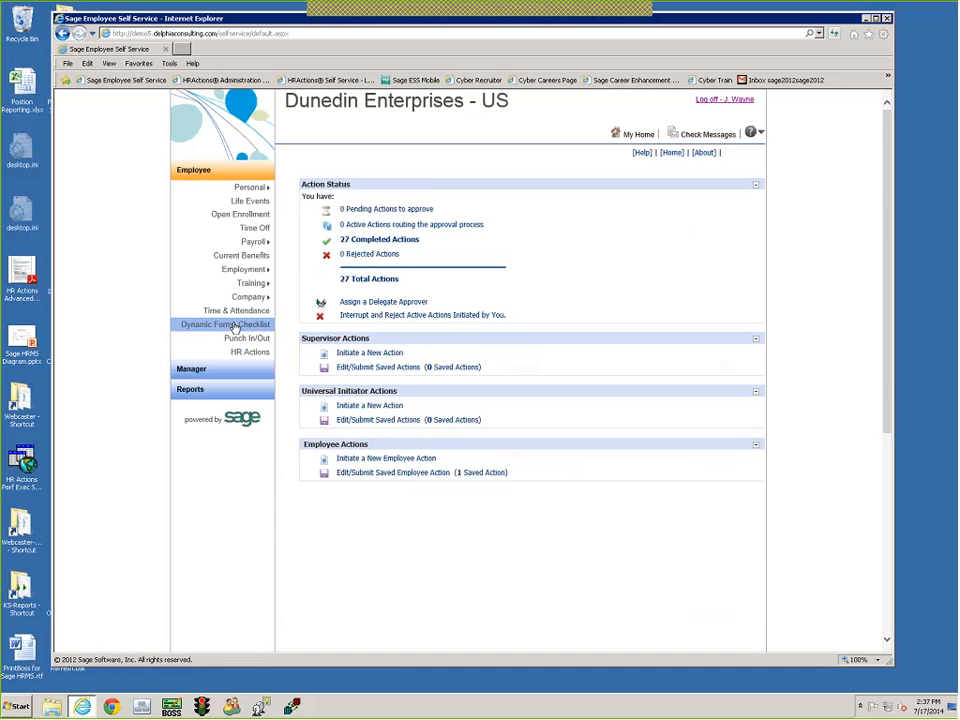
pyautogui.click(235, 326)
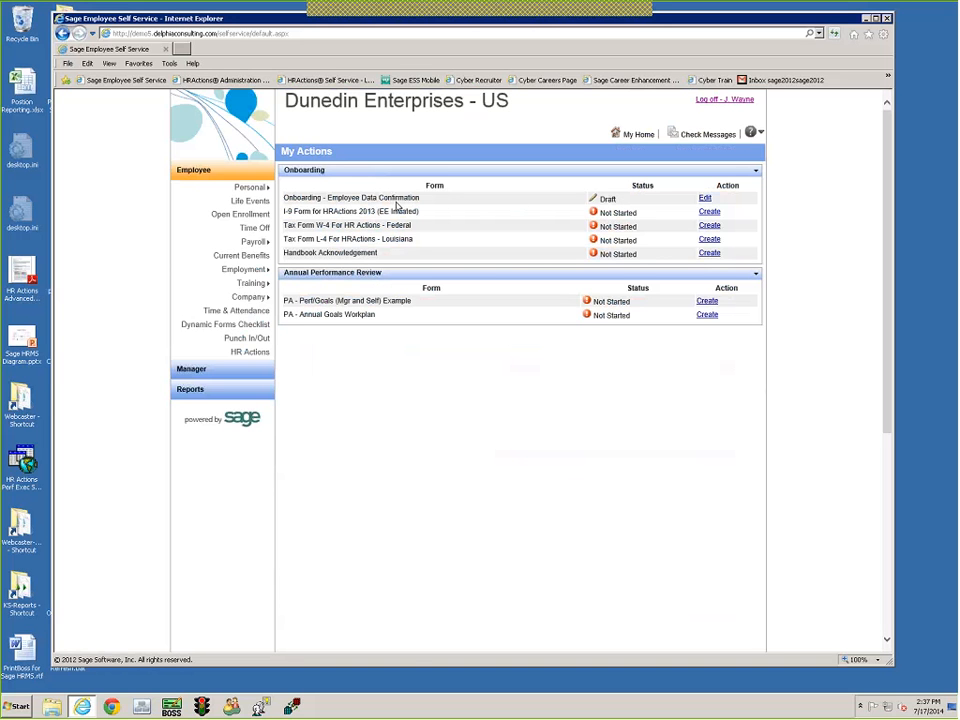
pyautogui.click(710, 213)
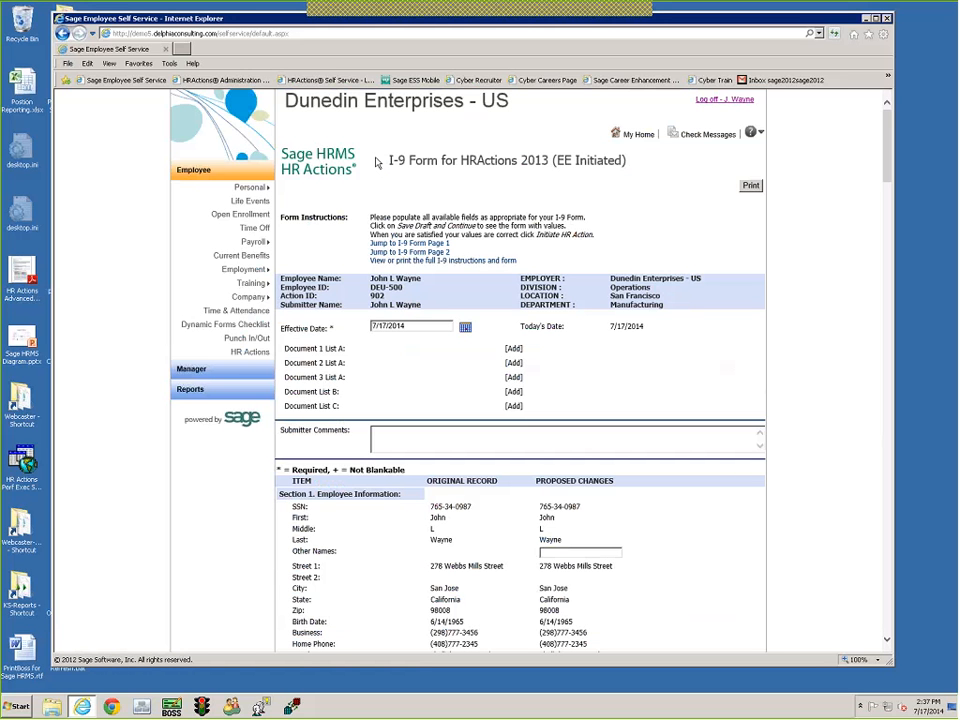
# Highlight the I-9 title, employee details header and Document List A/B/C rows to point them out
pyautogui.moveTo(387, 163); pyautogui.dragTo(672, 180)
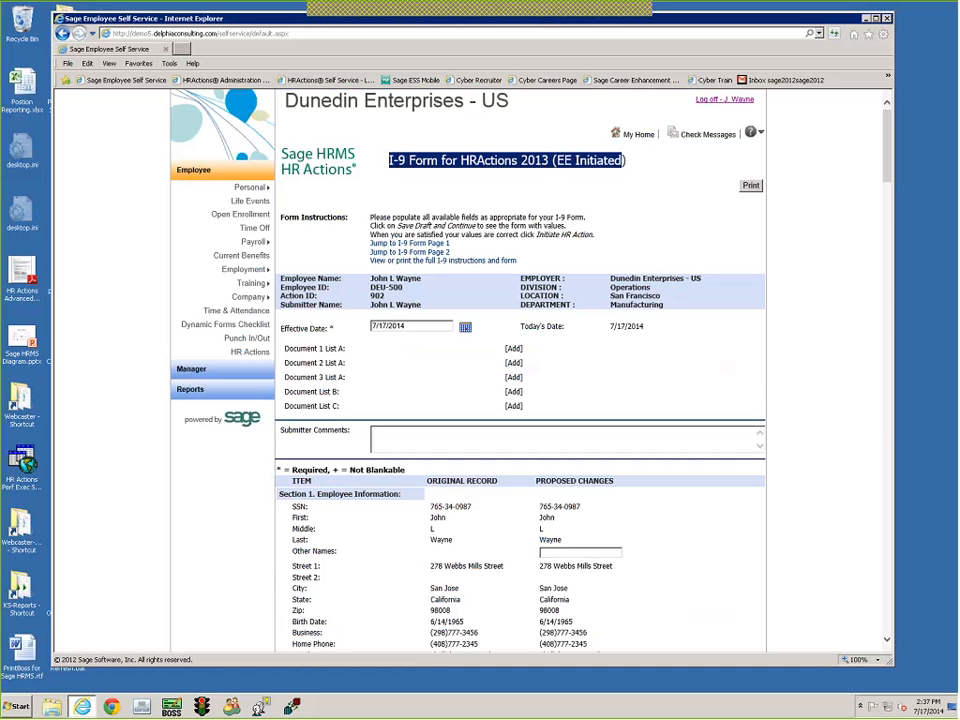
pyautogui.moveTo(282, 280); pyautogui.dragTo(688, 306)
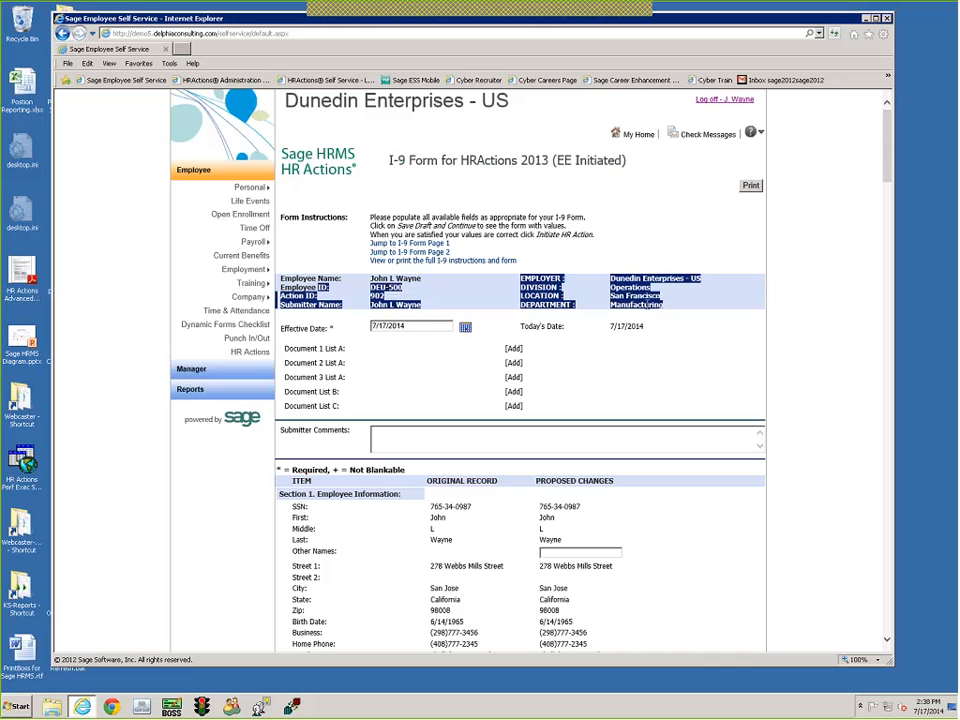
pyautogui.click(692, 309)
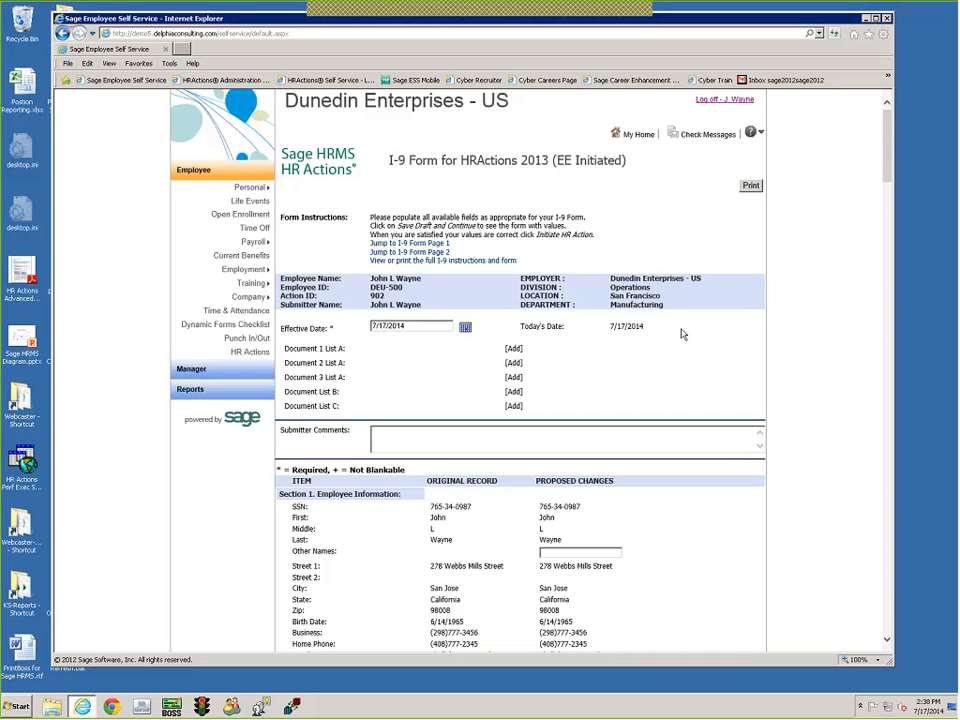
pyautogui.scroll(-3, 683, 316)
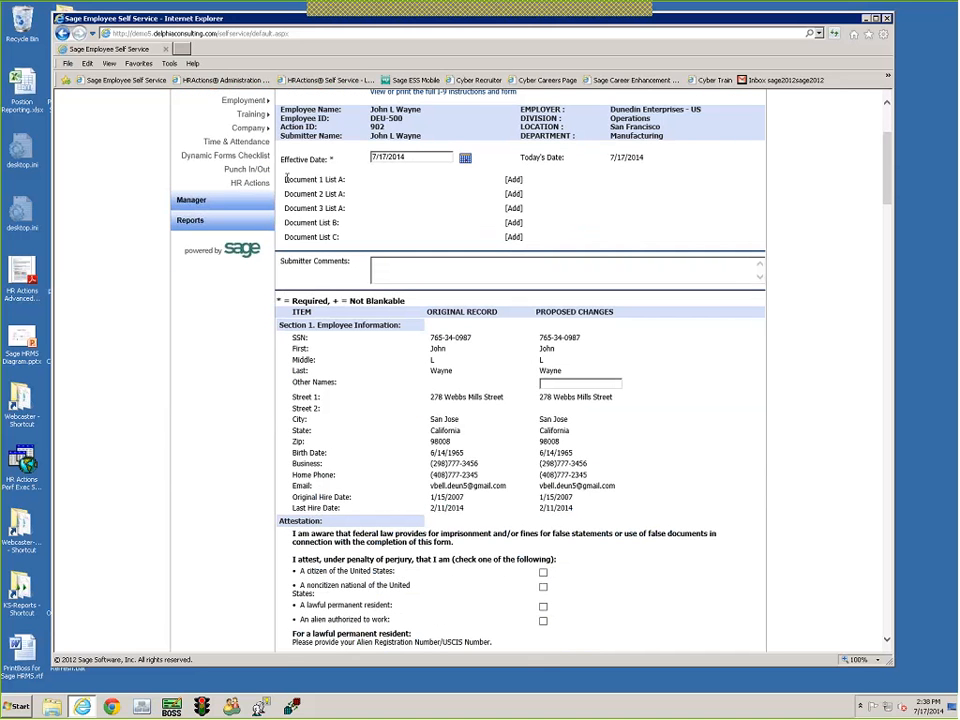
pyautogui.moveTo(282, 176); pyautogui.dragTo(566, 236)
pyautogui.click(632, 242)
# Scroll through the I-9 form sections down to Signatures and Dates
pyautogui.scroll(-1, 632, 245)
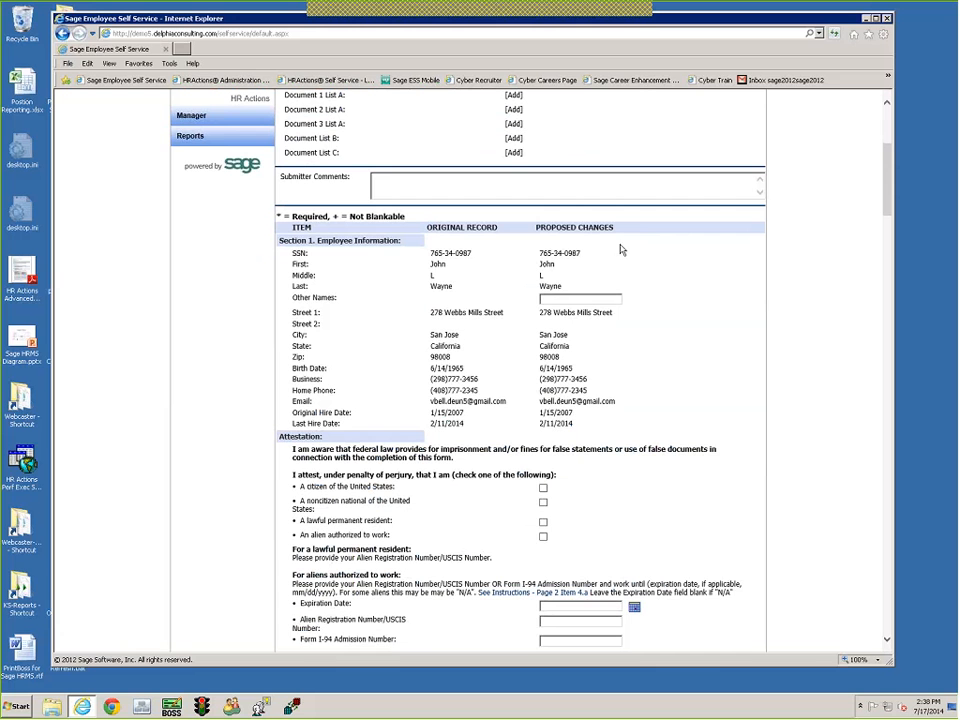
pyautogui.scroll(-2, 581, 267)
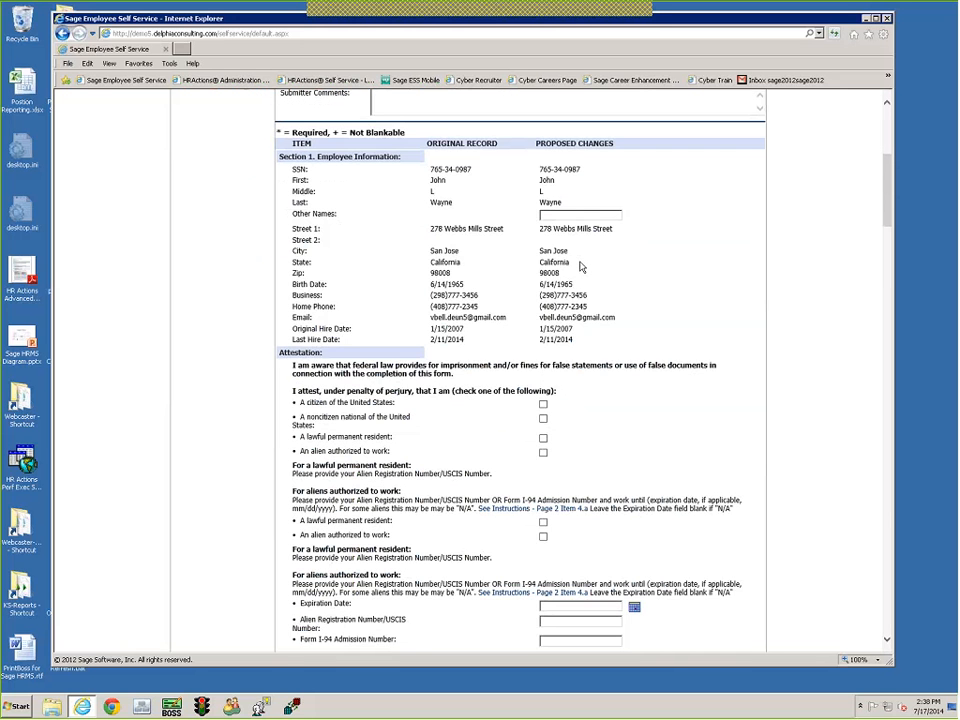
pyautogui.scroll(-3, 581, 267)
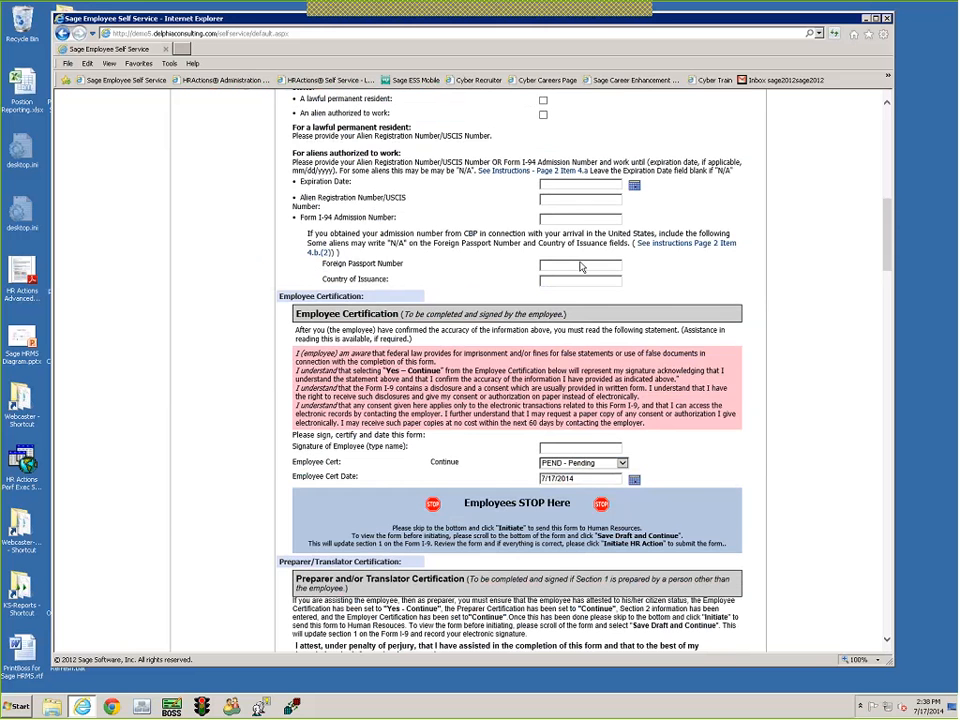
pyautogui.scroll(-2, 581, 267)
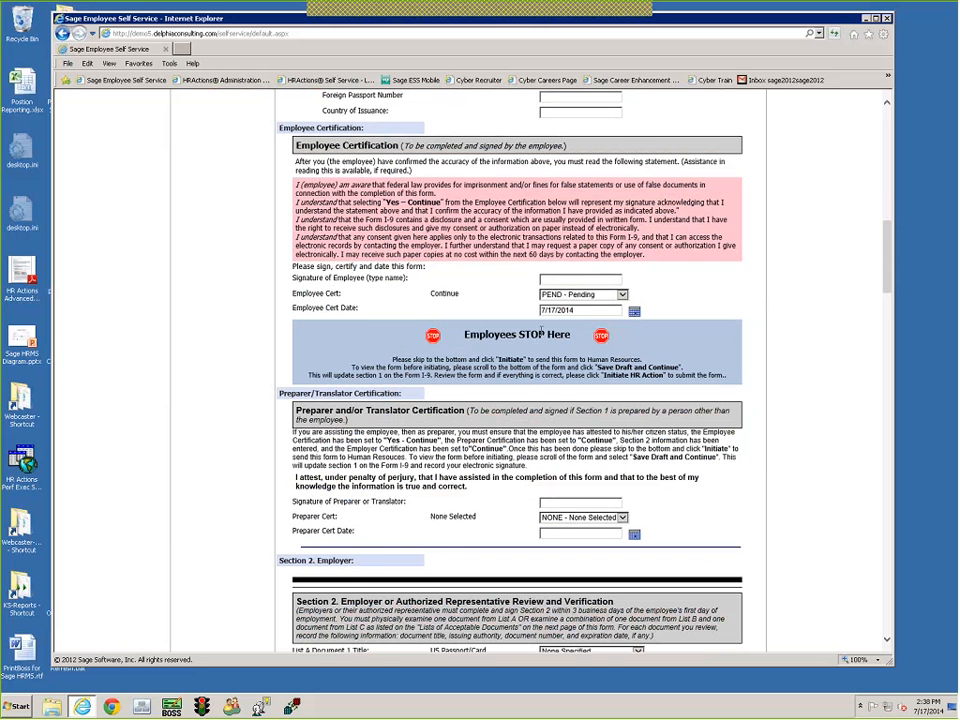
pyautogui.scroll(-1, 541, 331)
pyautogui.scroll(-1, 541, 331)
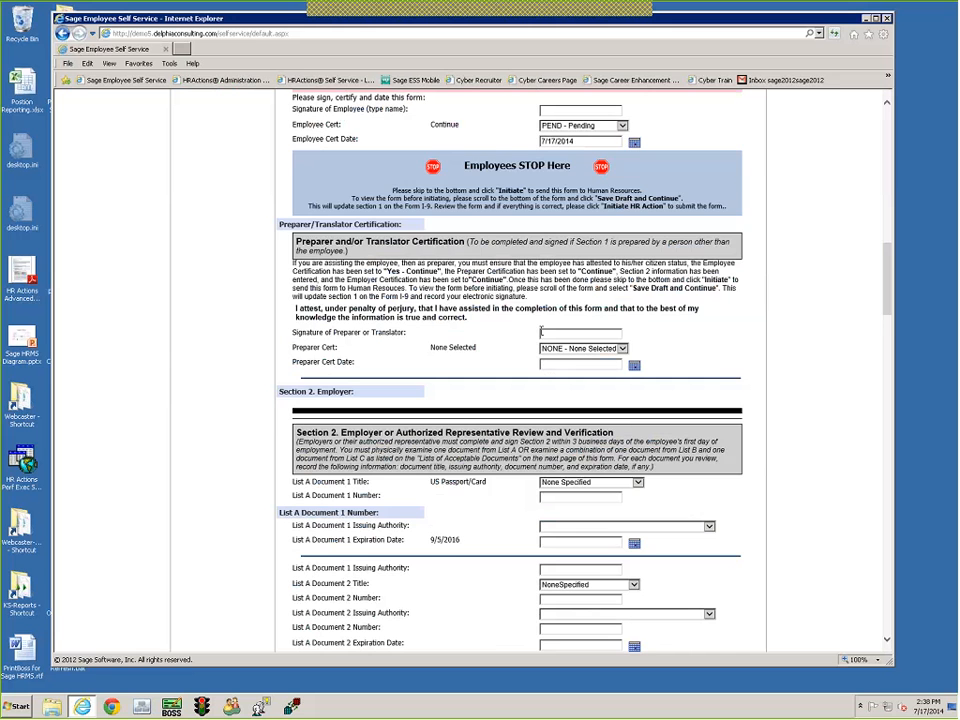
pyautogui.scroll(-2, 541, 331)
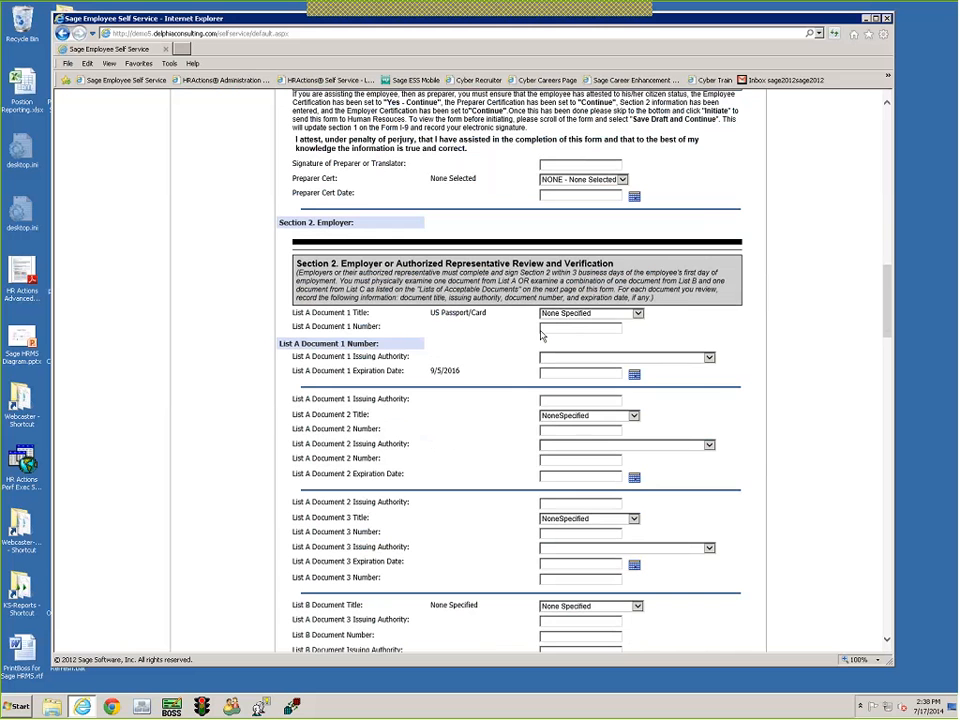
pyautogui.scroll(-4, 540, 366)
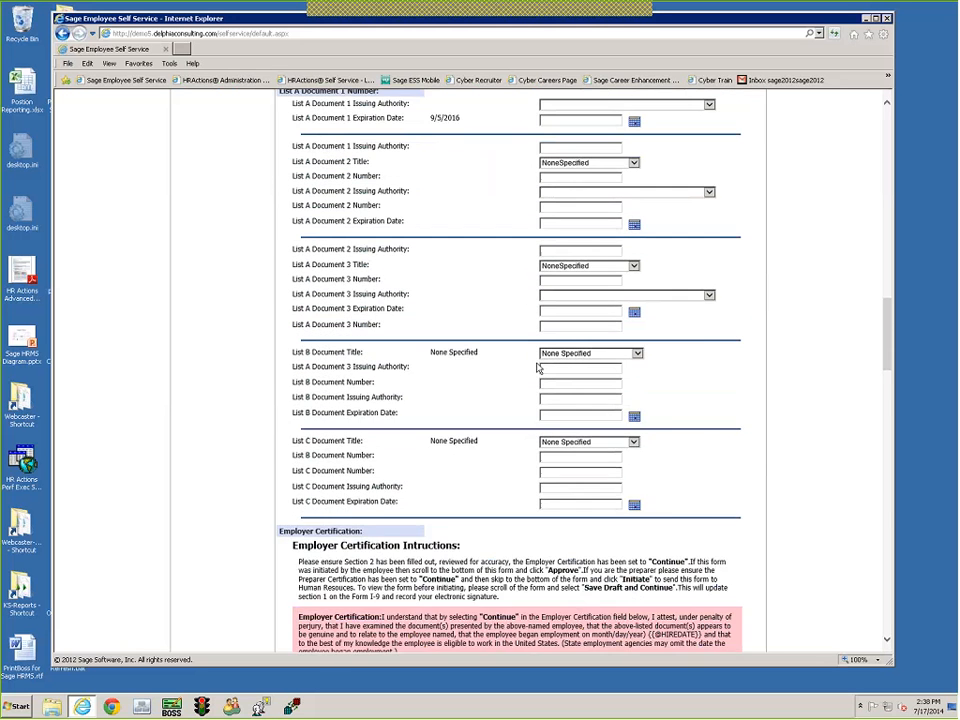
pyautogui.scroll(-3, 537, 369)
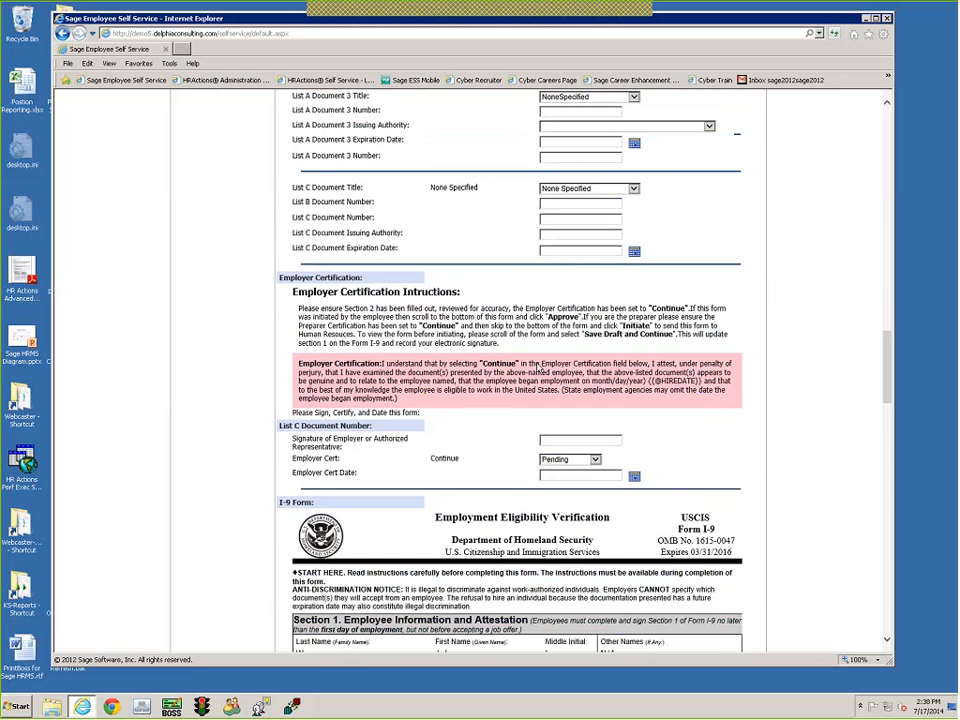
pyautogui.scroll(-1, 537, 369)
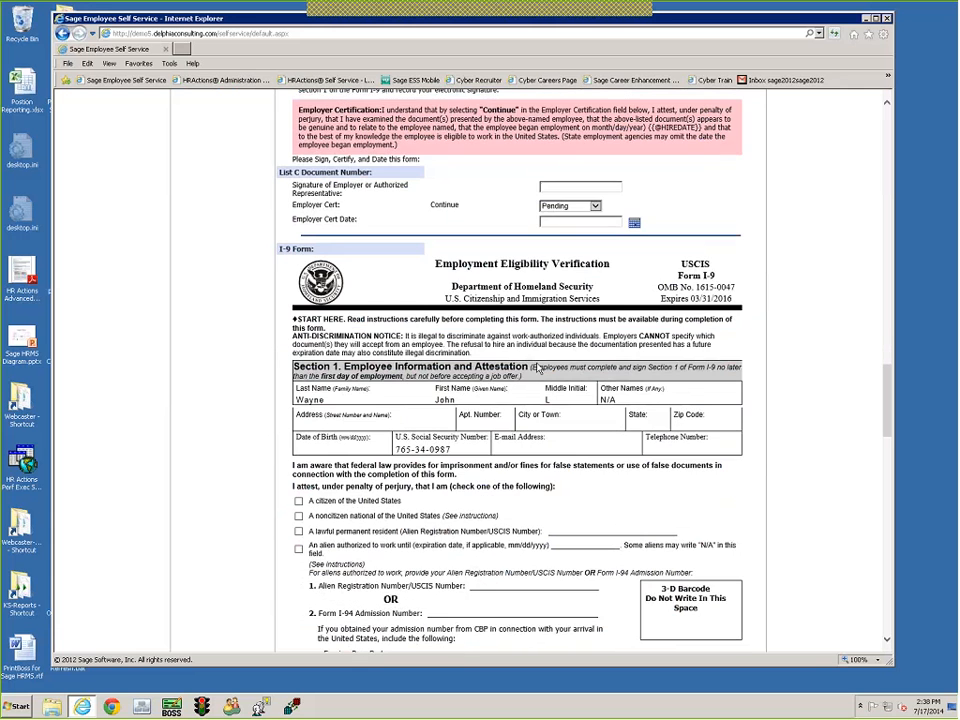
pyautogui.scroll(-1, 537, 369)
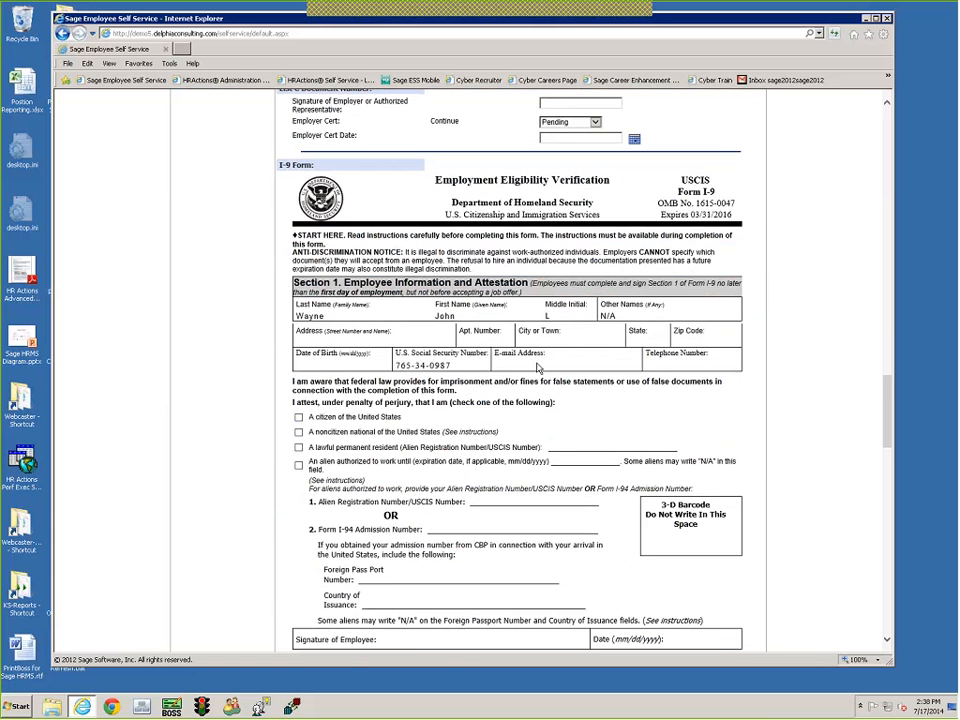
pyautogui.scroll(-1, 537, 369)
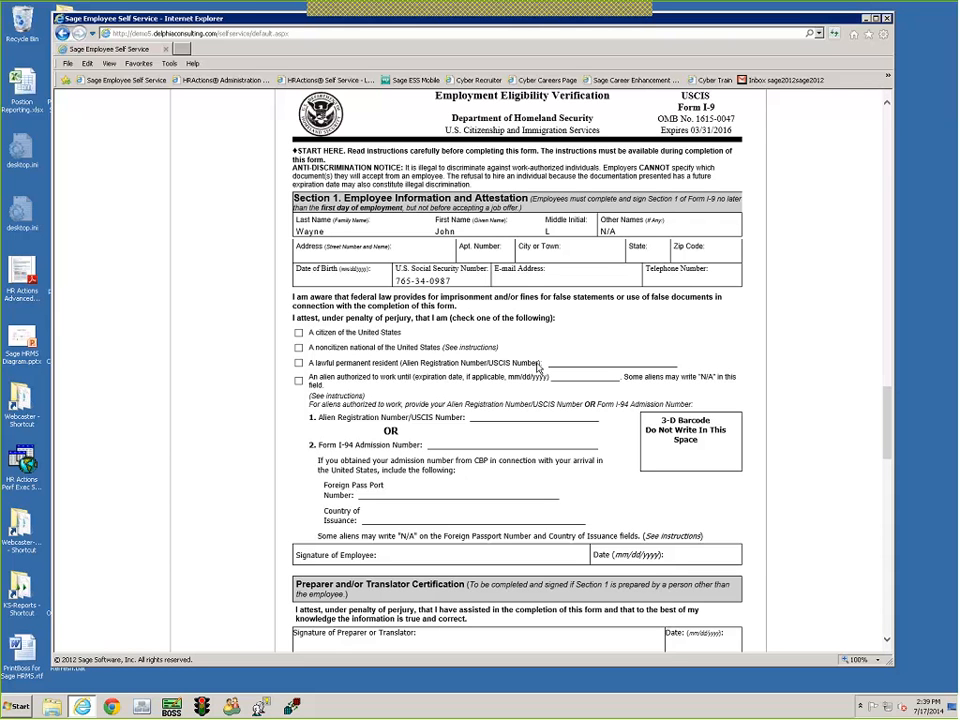
pyautogui.scroll(-6, 537, 368)
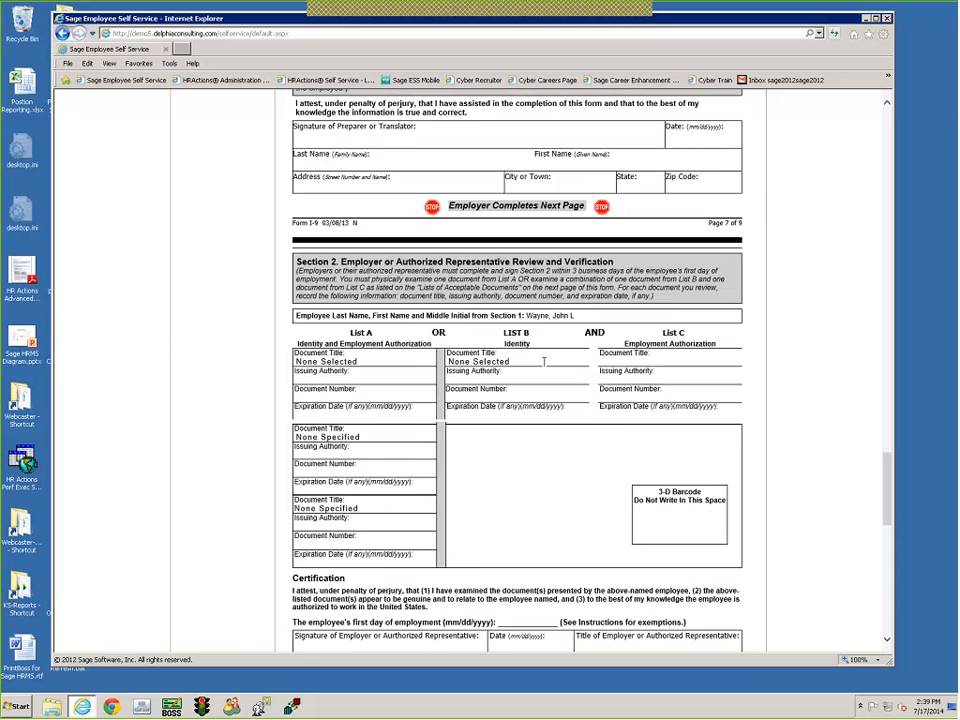
pyautogui.scroll(-4, 544, 367)
pyautogui.scroll(-1, 545, 372)
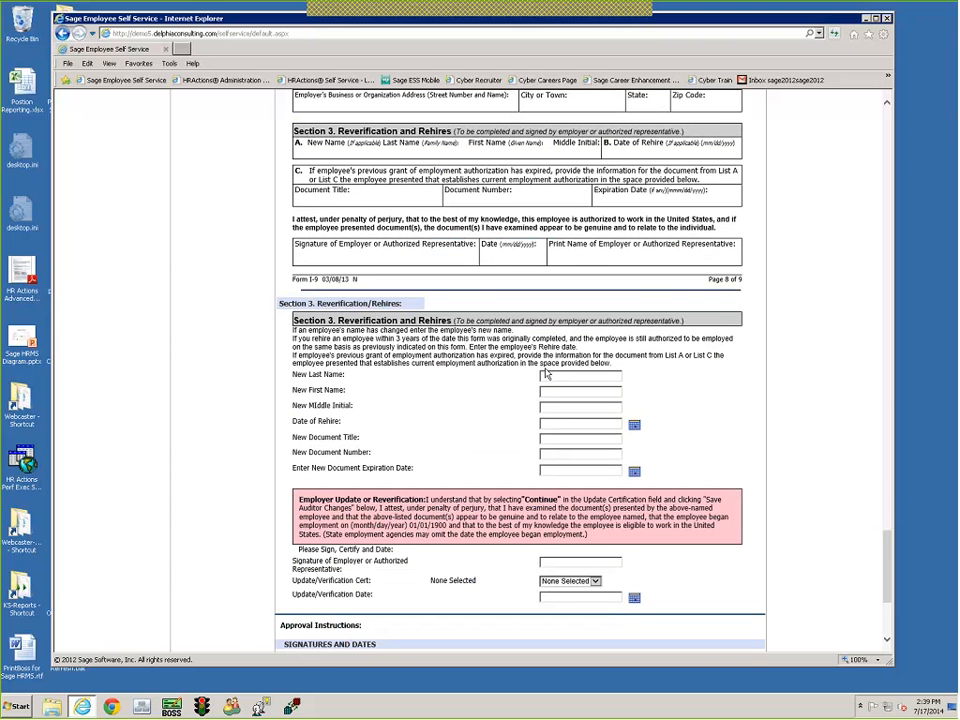
pyautogui.scroll(-2, 547, 374)
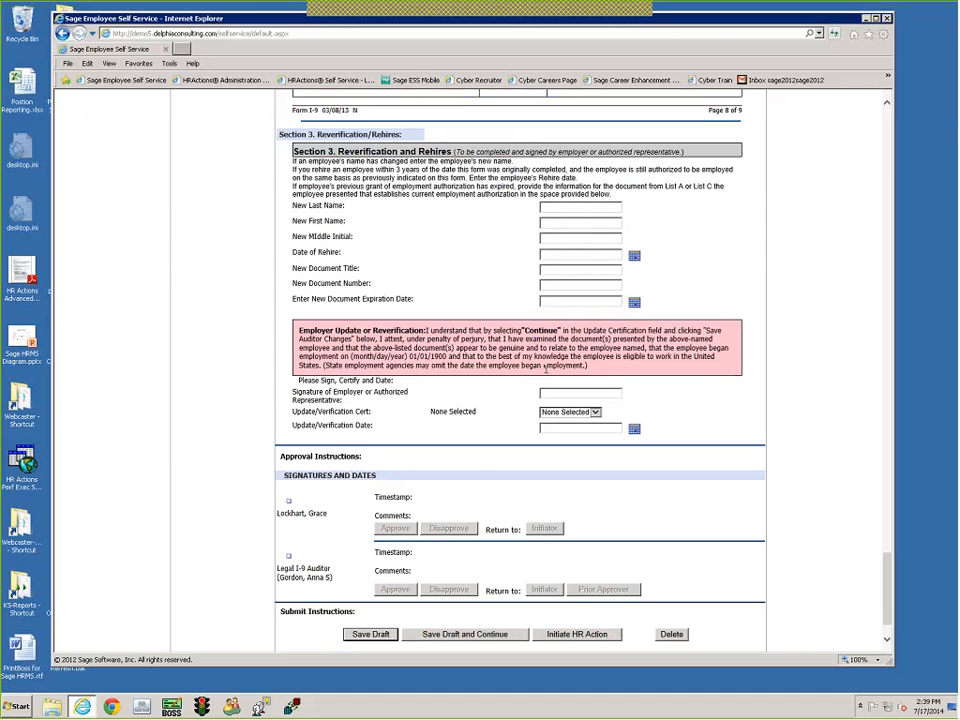
pyautogui.scroll(-1, 545, 368)
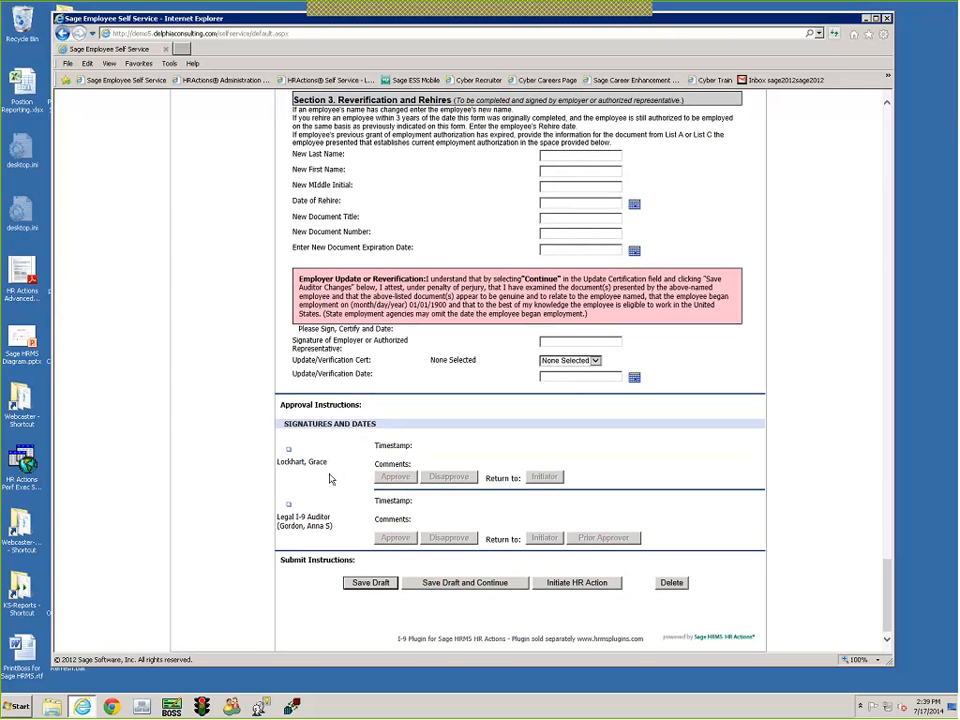
# Point out the employee and Legal I-9 Auditor approvers, then Save Draft and Continue
pyautogui.moveTo(330, 479); pyautogui.dragTo(291, 467)
pyautogui.moveTo(334, 519); pyautogui.dragTo(283, 523)
pyautogui.click(233, 521)
pyautogui.click(465, 582)
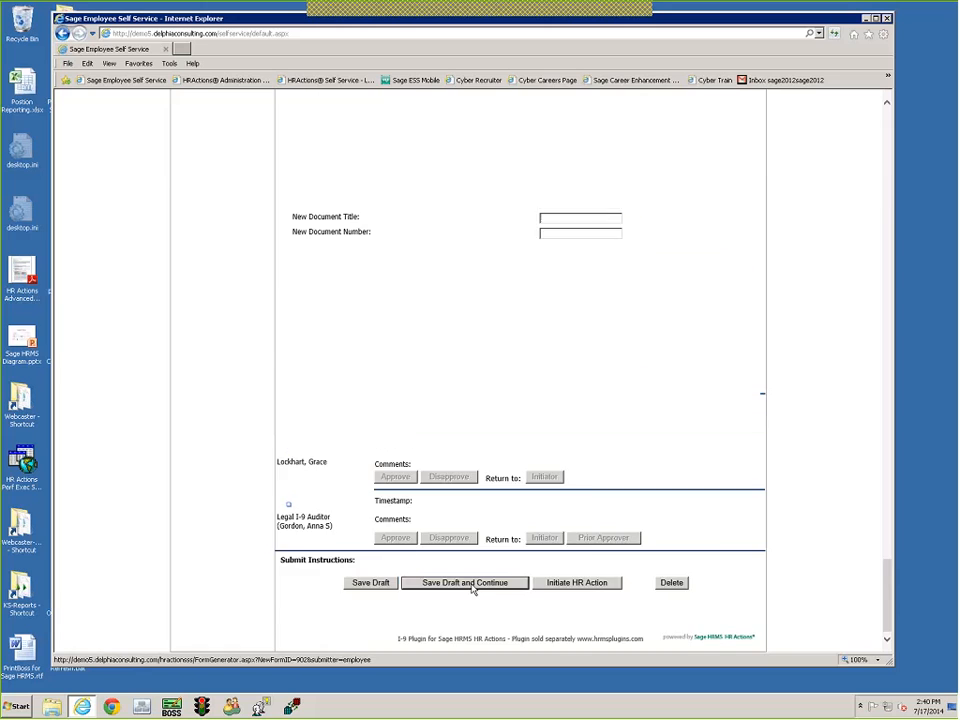
# Save the I-9 as a draft and return to the checklist, where it shows Draft status
pyautogui.scroll(-10, 522, 572)
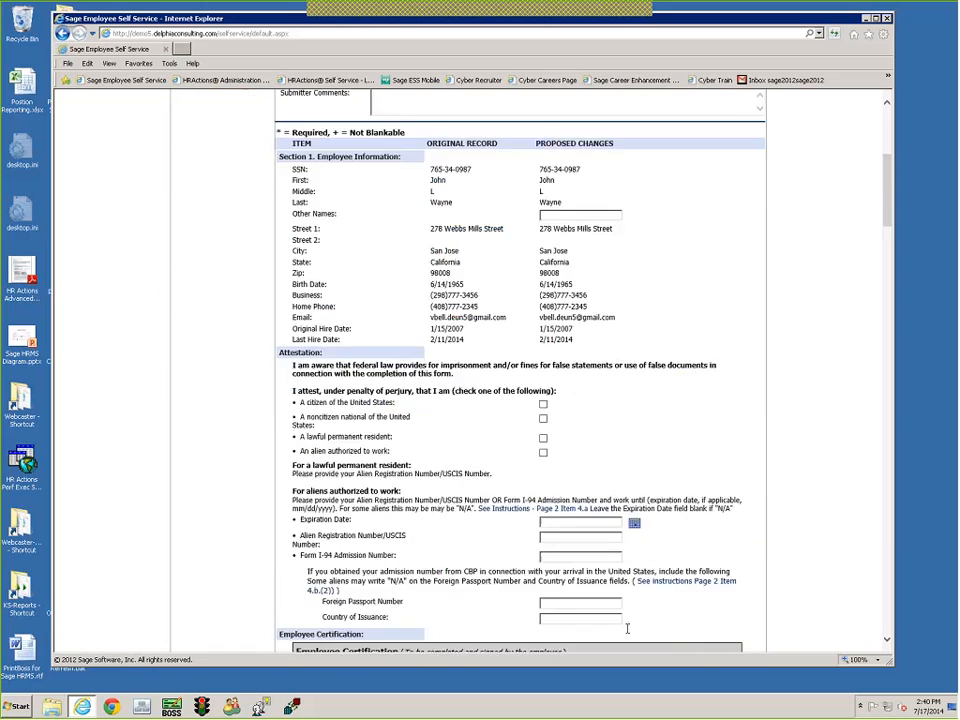
pyautogui.scroll(-15, 627, 632)
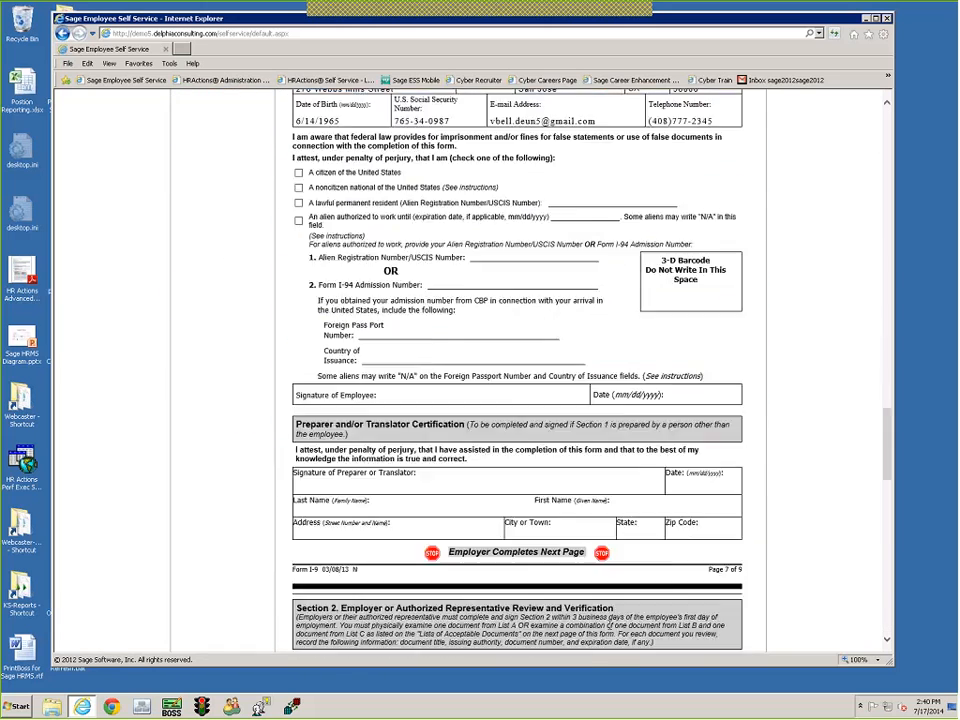
pyautogui.scroll(-5, 609, 628)
pyautogui.click(371, 584)
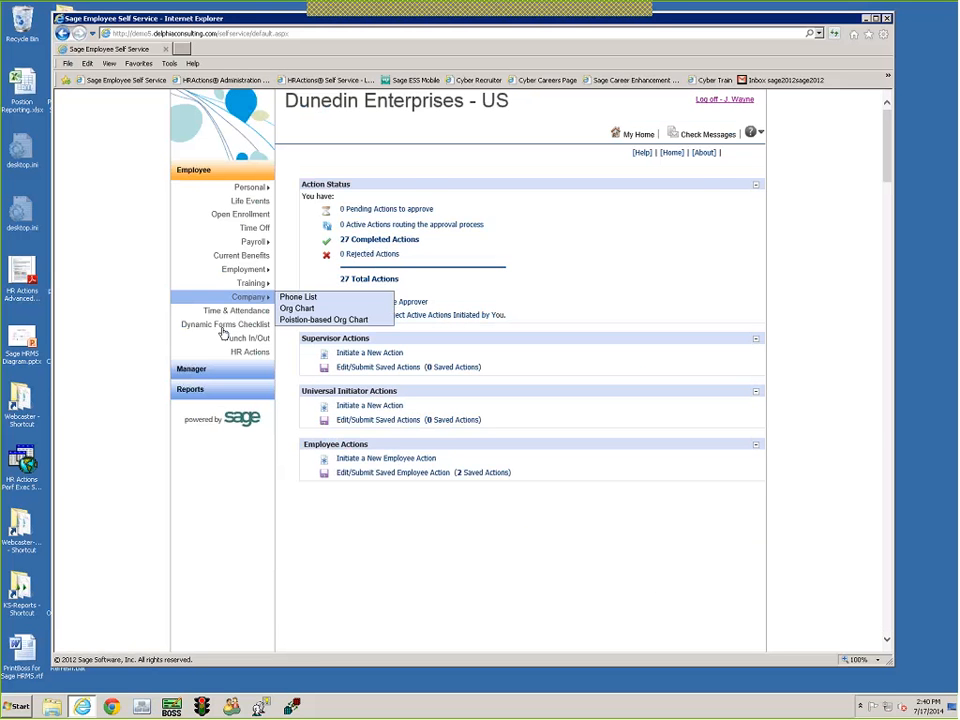
pyautogui.click(224, 324)
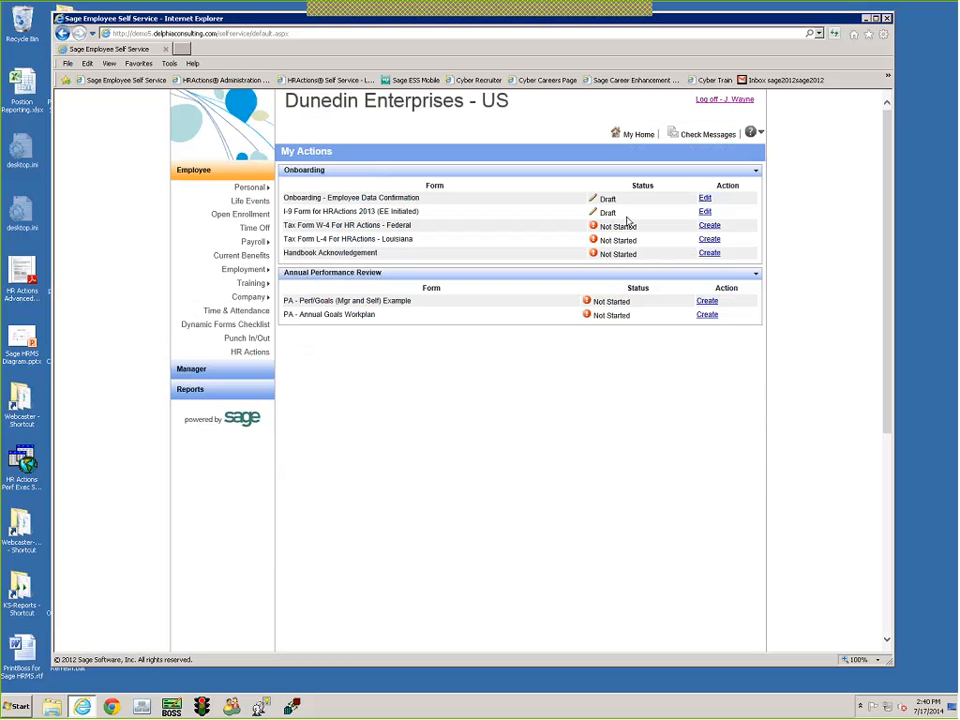
# Create a new 2013 W-4 form from the checklist and scroll to its withholding fields
pyautogui.click(709, 229)
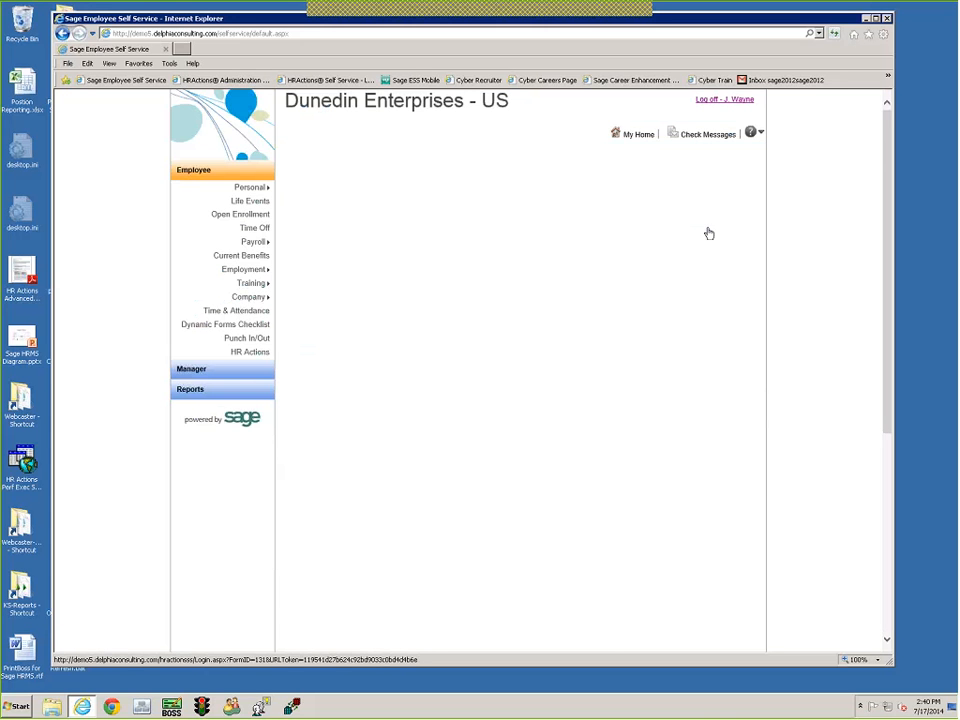
pyautogui.scroll(-3, 740, 470)
pyautogui.scroll(-2, 748, 477)
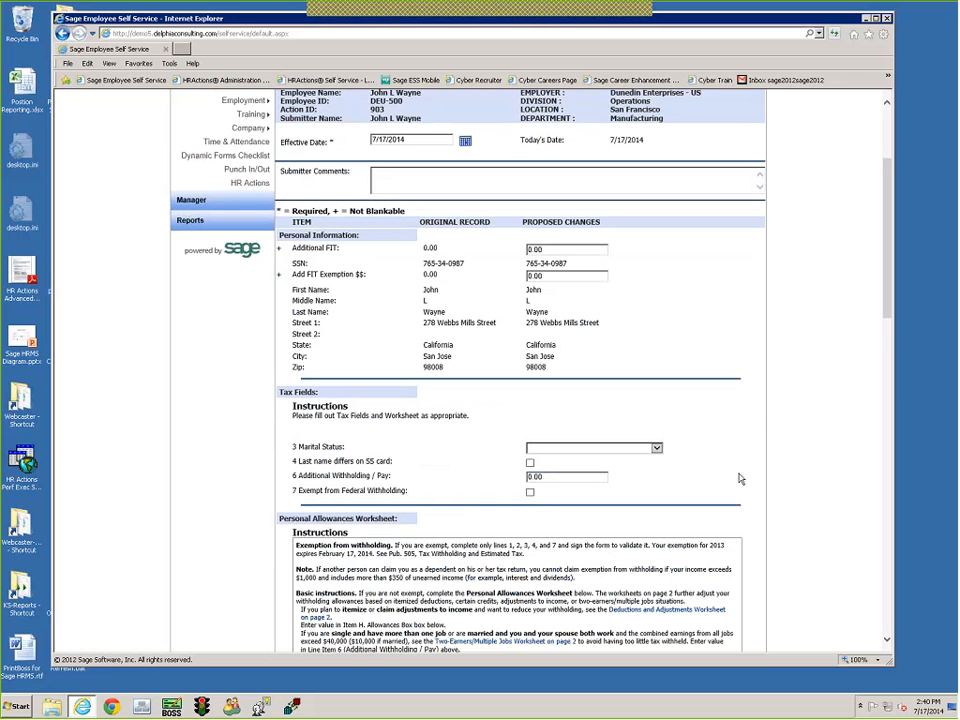
pyautogui.scroll(-2, 740, 479)
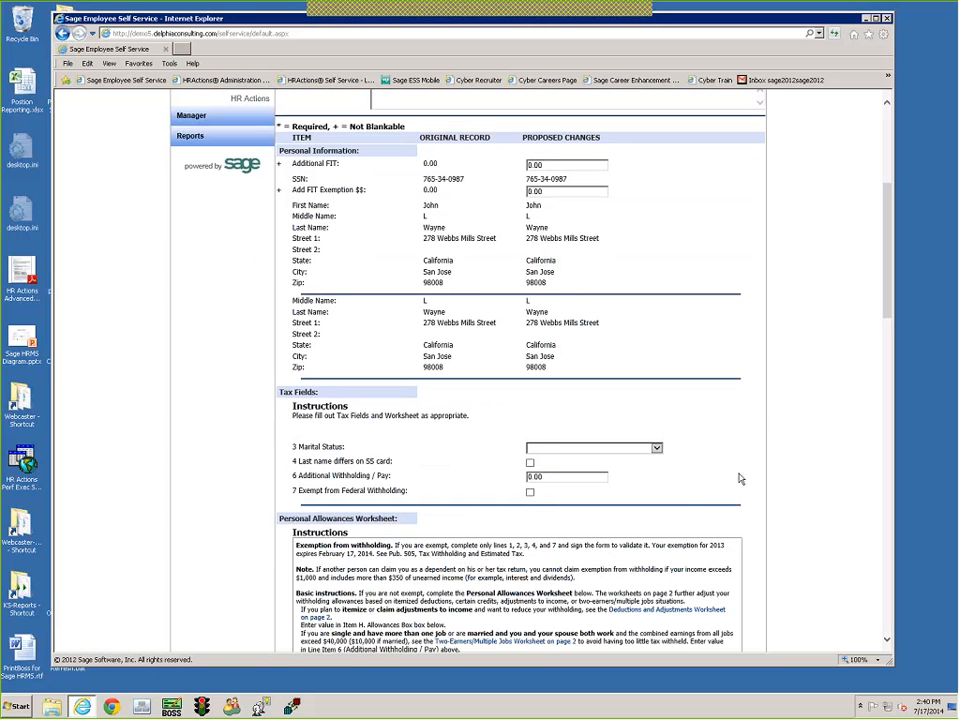
# Set marital status to Single and additional withholding per pay to 6.52, then Save Draft and Continue
pyautogui.click(593, 363)
pyautogui.click(590, 373)
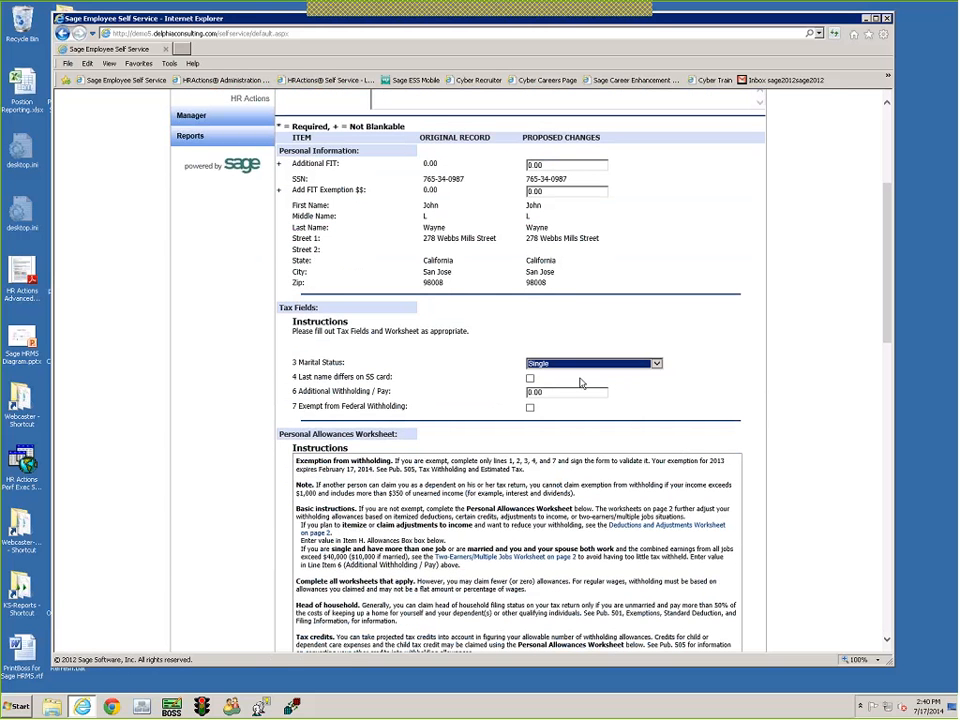
pyautogui.click(529, 393)
pyautogui.write('6.52')
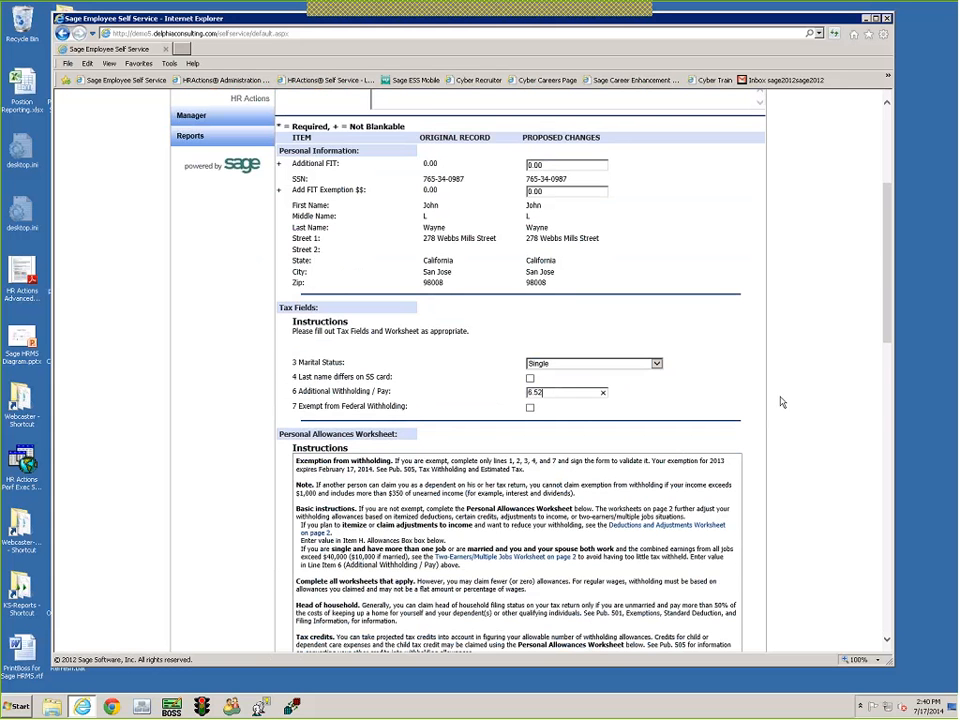
pyautogui.scroll(-10, 780, 407)
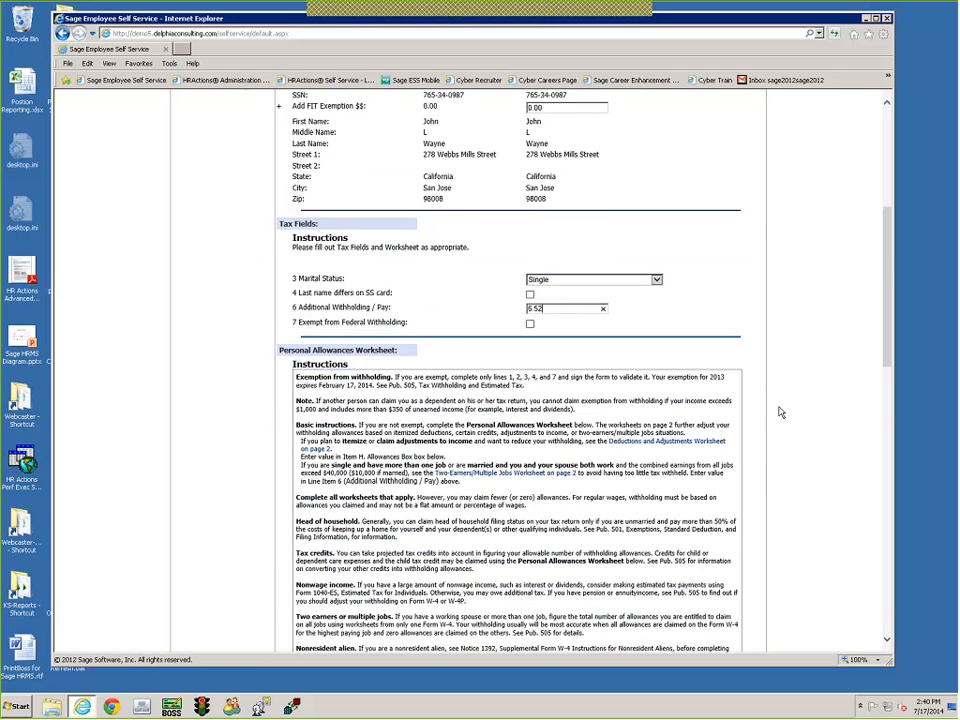
pyautogui.scroll(-4, 728, 466)
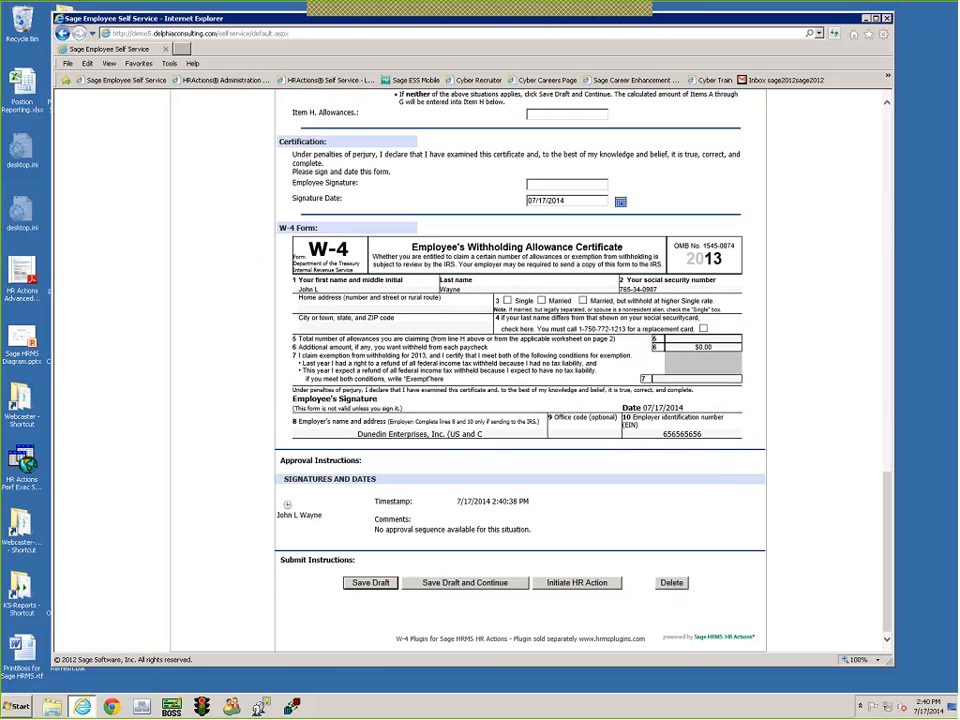
pyautogui.click(448, 583)
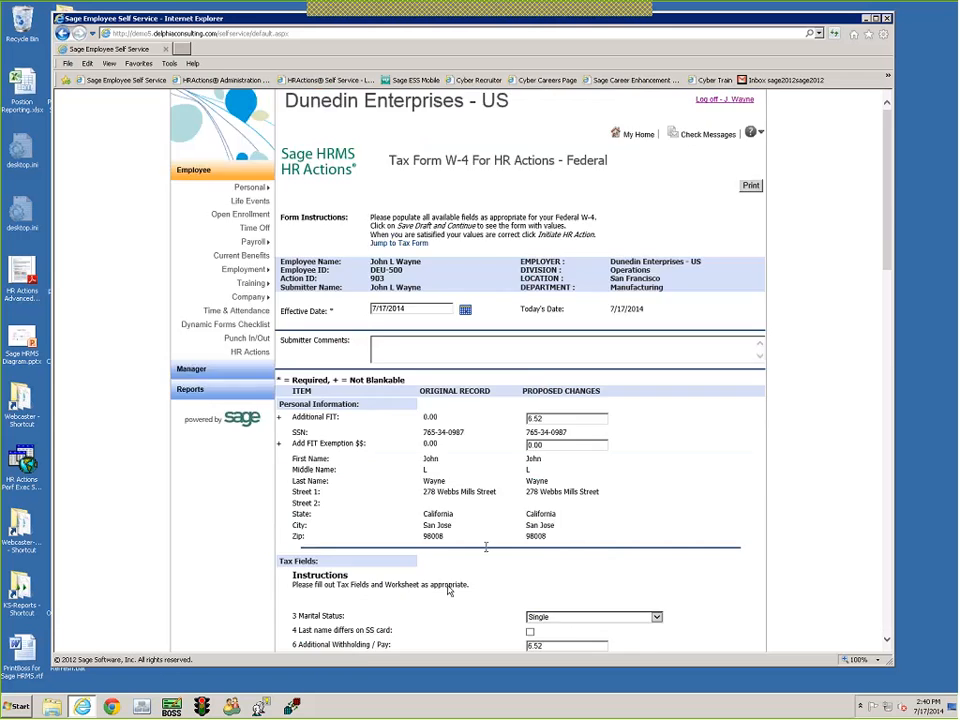
pyautogui.scroll(-15, 487, 551)
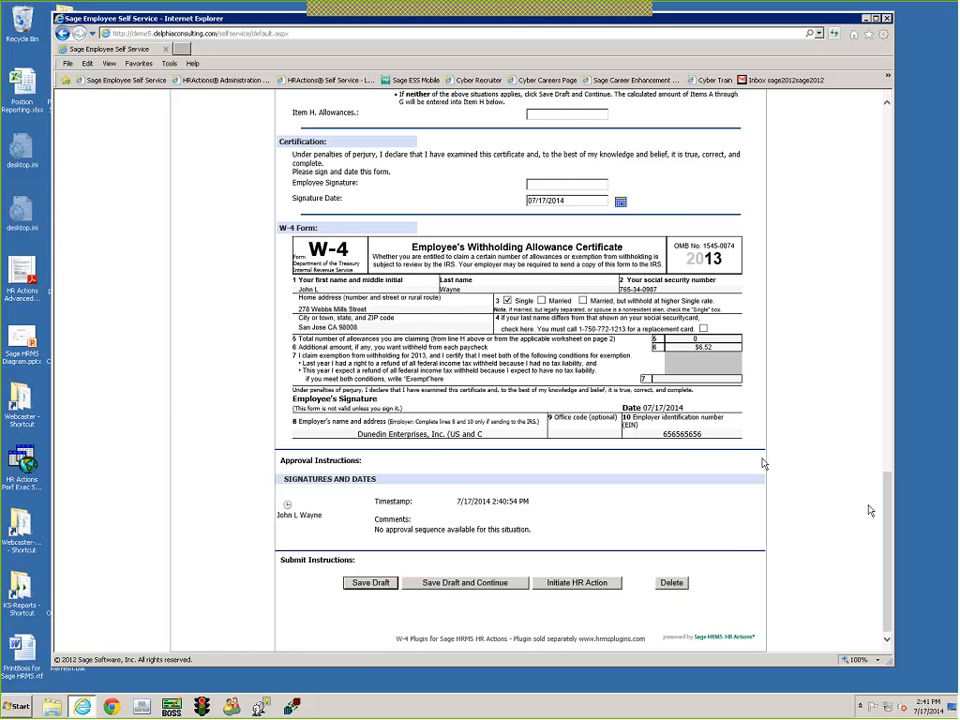
# Save the W-4 as a draft and start a Handbook Acknowledgement form from the Dynamic Forms Checklist
pyautogui.click(385, 585)
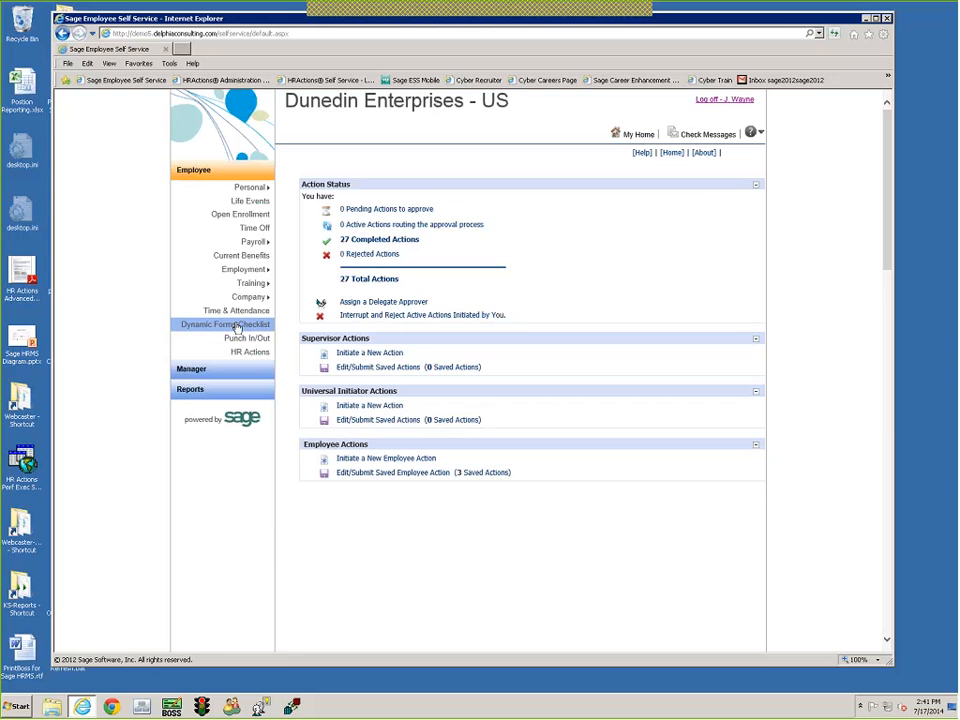
pyautogui.click(237, 325)
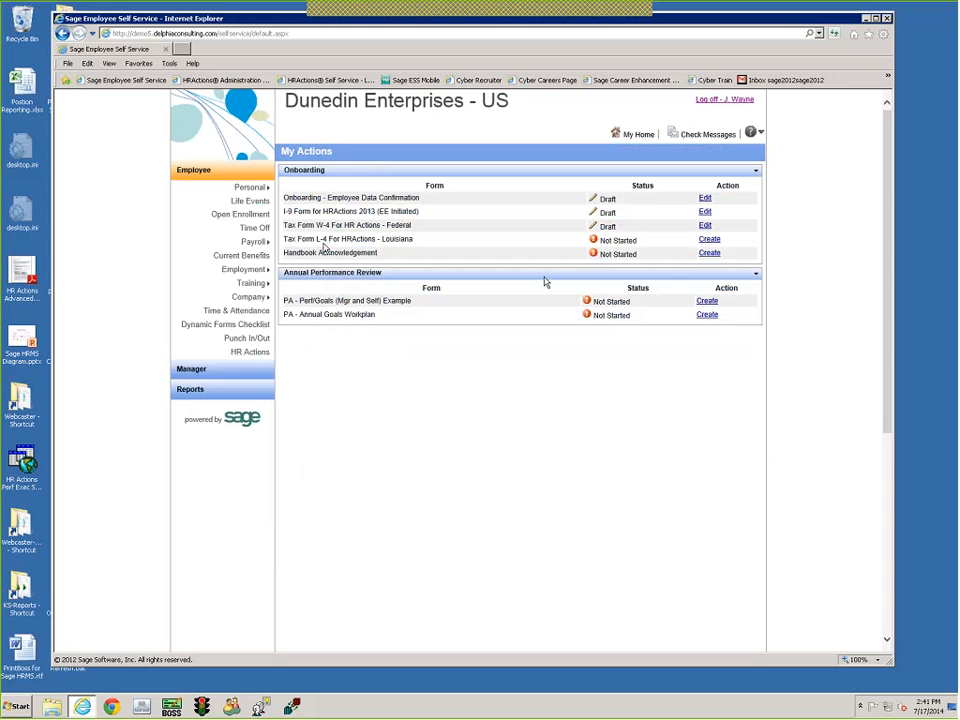
pyautogui.click(710, 253)
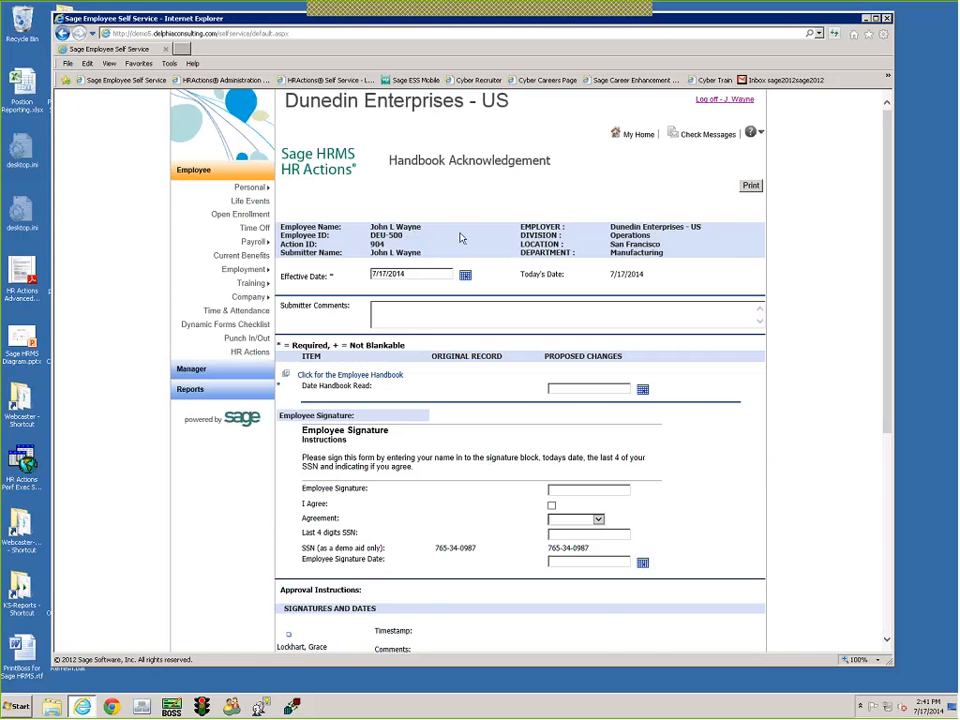
# Review the Handbook form's link text, Date Handbook Read label and Employee Signature heading
pyautogui.scroll(-2, 404, 290)
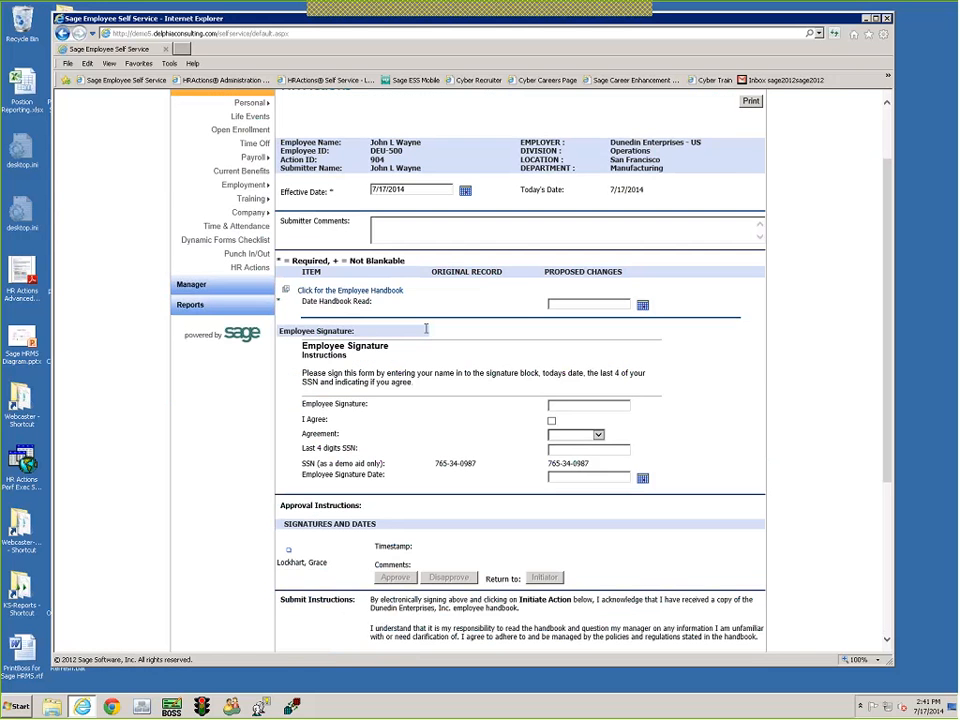
pyautogui.moveTo(404, 290); pyautogui.dragTo(303, 296)
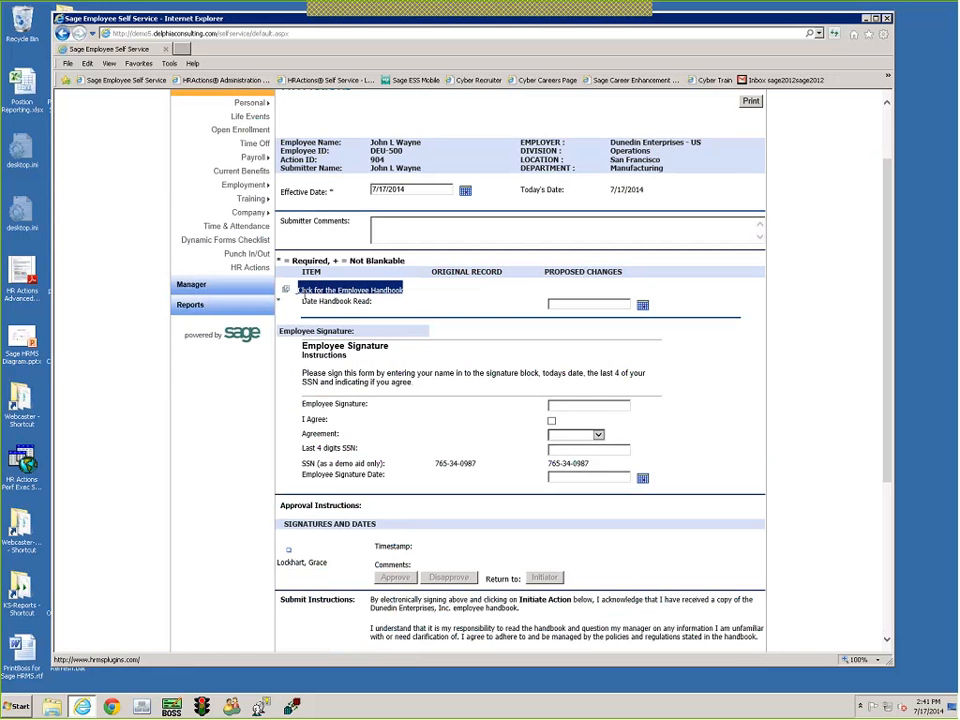
pyautogui.click(476, 305)
pyautogui.moveTo(305, 301); pyautogui.dragTo(375, 302)
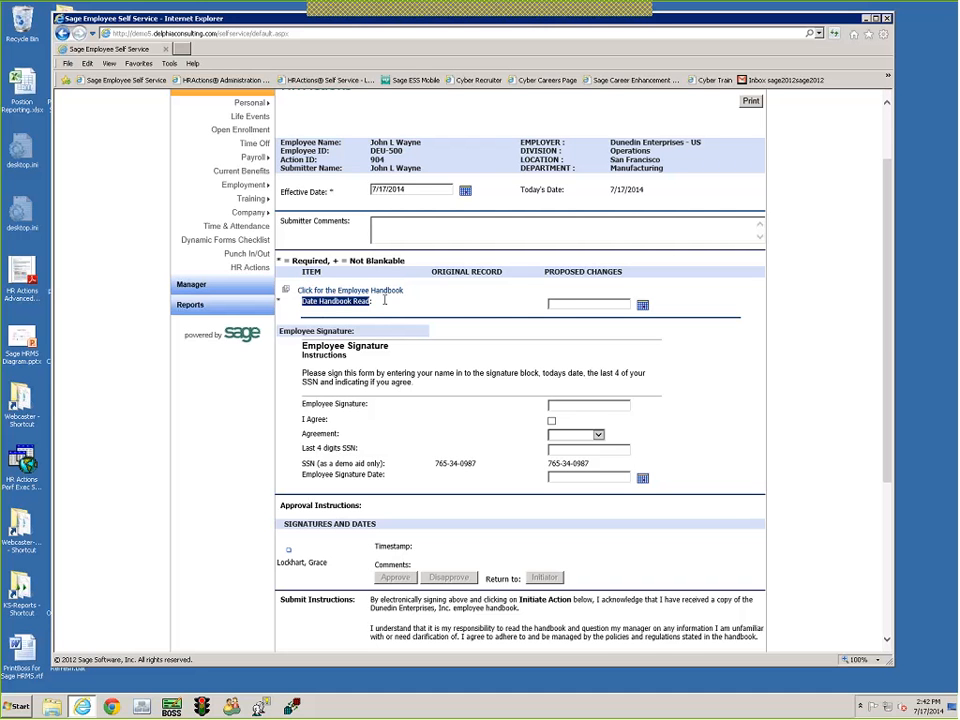
pyautogui.click(457, 309)
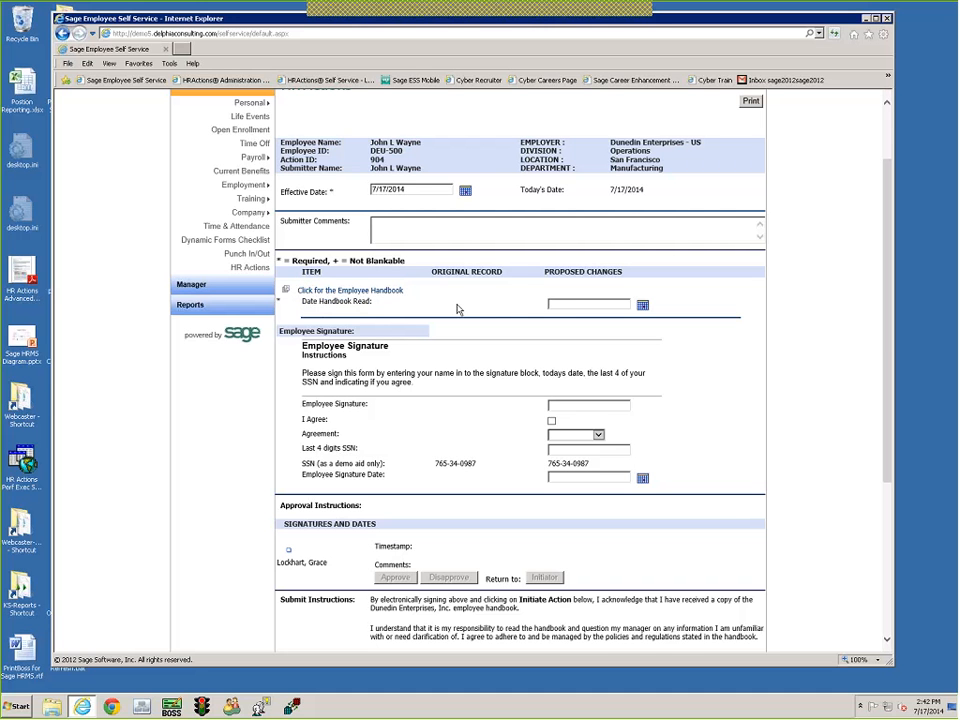
pyautogui.scroll(-1, 460, 309)
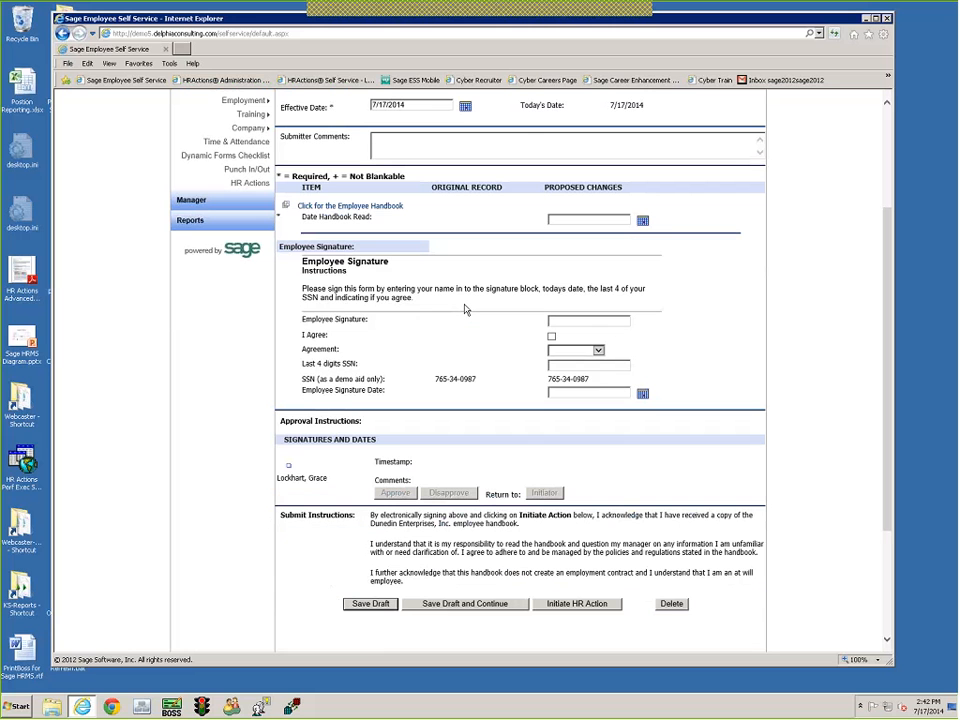
pyautogui.moveTo(389, 261); pyautogui.dragTo(301, 262)
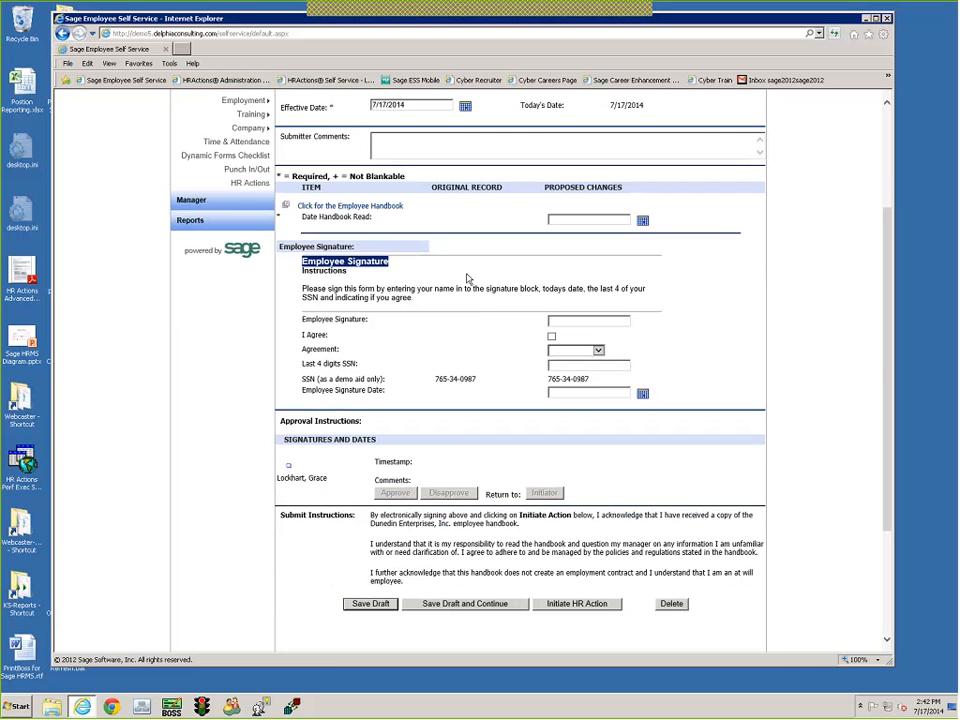
pyautogui.click(555, 321)
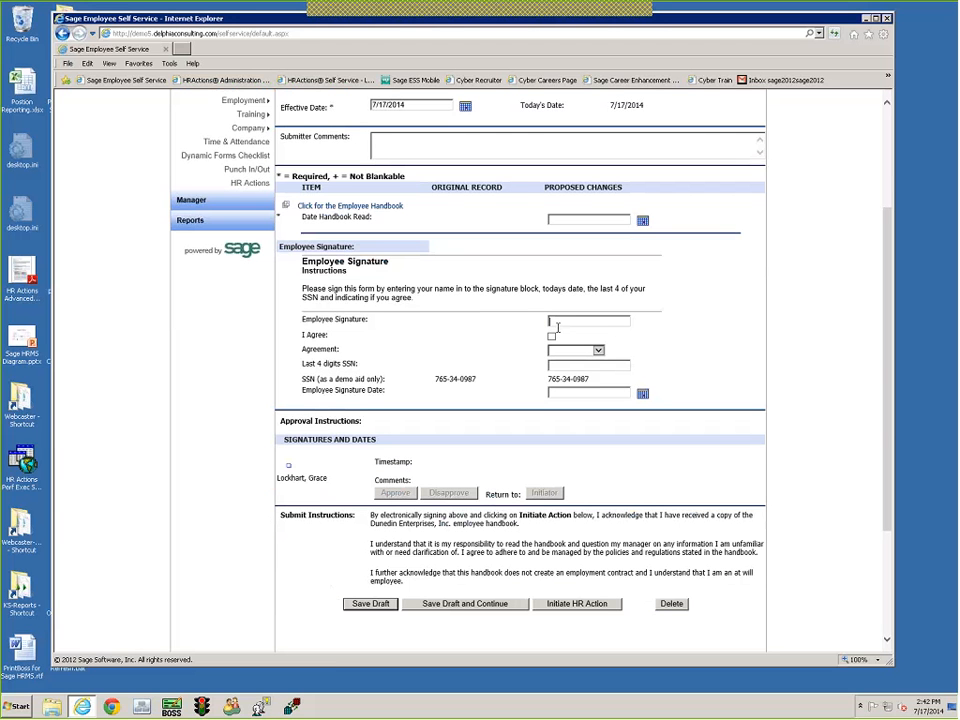
pyautogui.moveTo(885, 429); pyautogui.dragTo(885, 298)
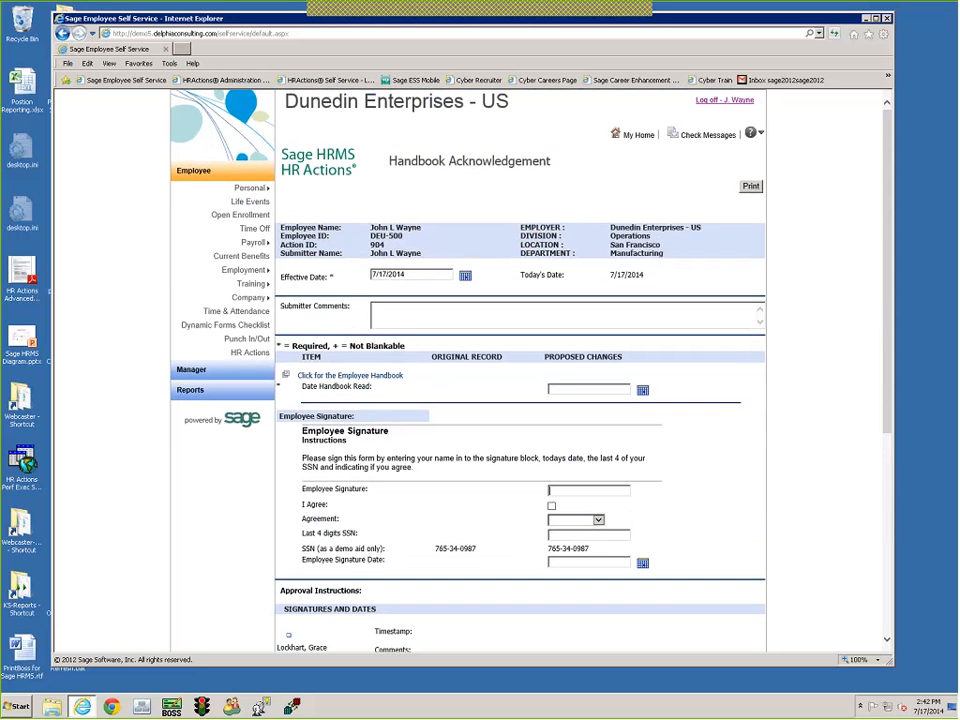
pyautogui.moveTo(424, 232); pyautogui.dragTo(370, 229)
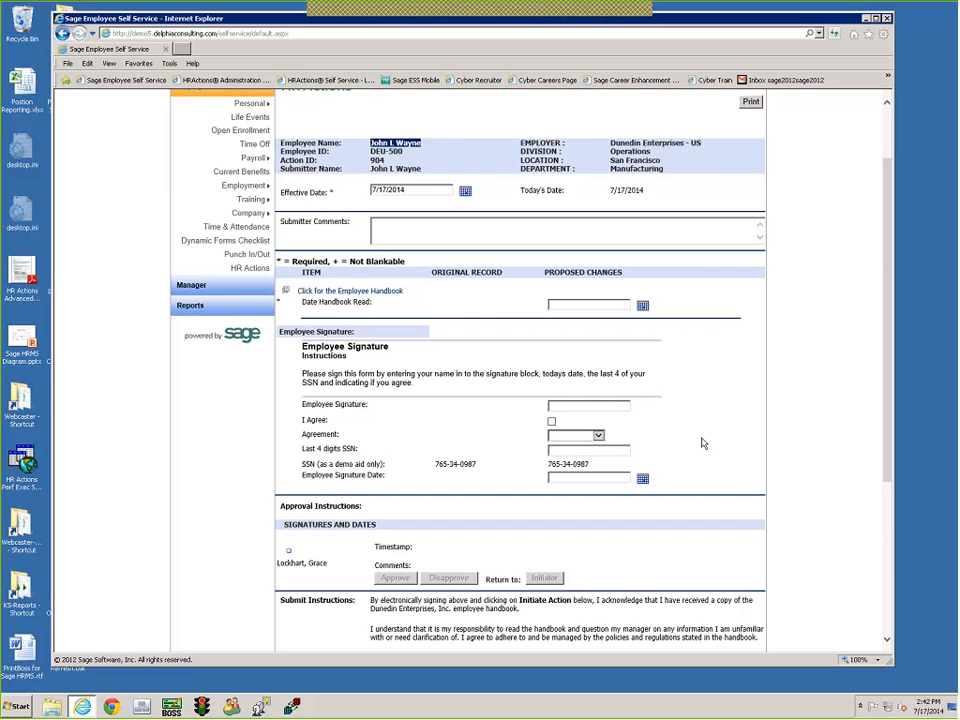
pyautogui.scroll(-2, 703, 443)
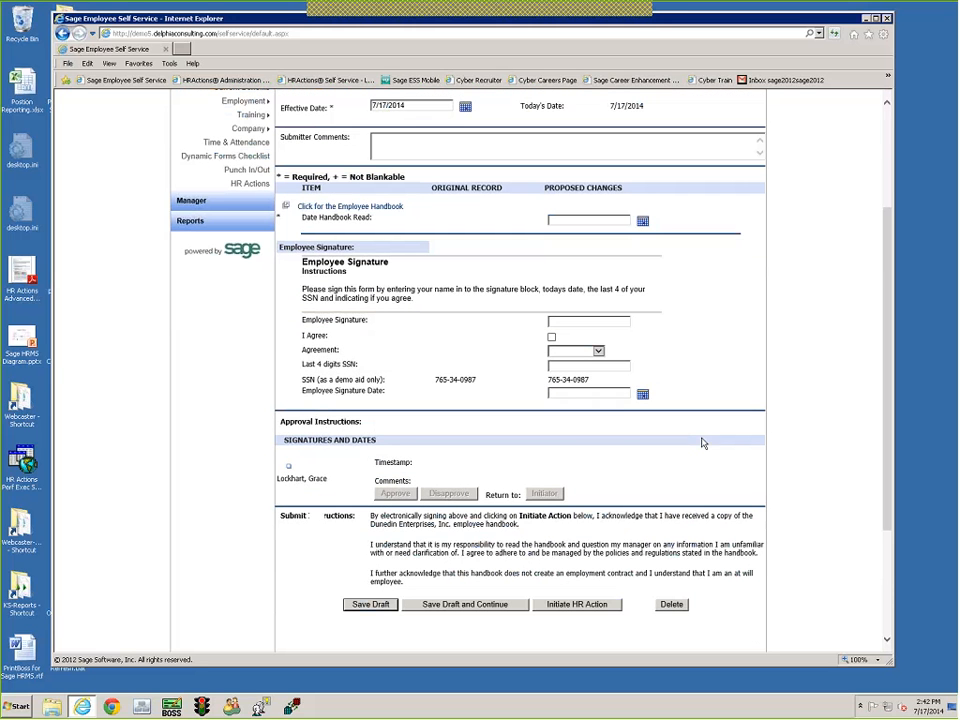
pyautogui.click(551, 337)
pyautogui.click(551, 337)
pyautogui.click(575, 350)
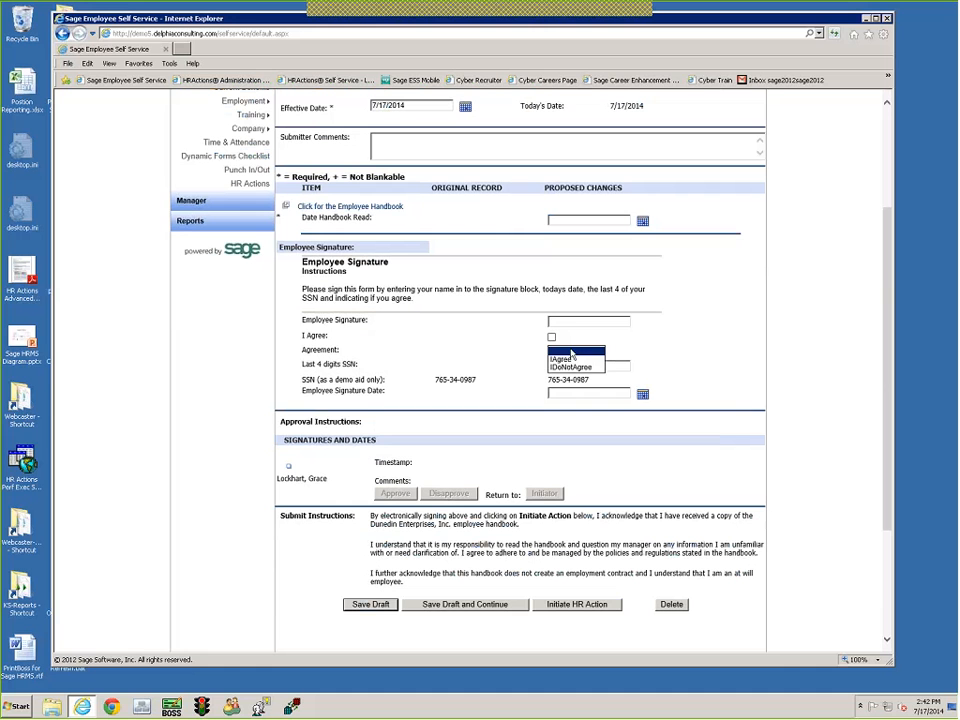
pyautogui.click(573, 354)
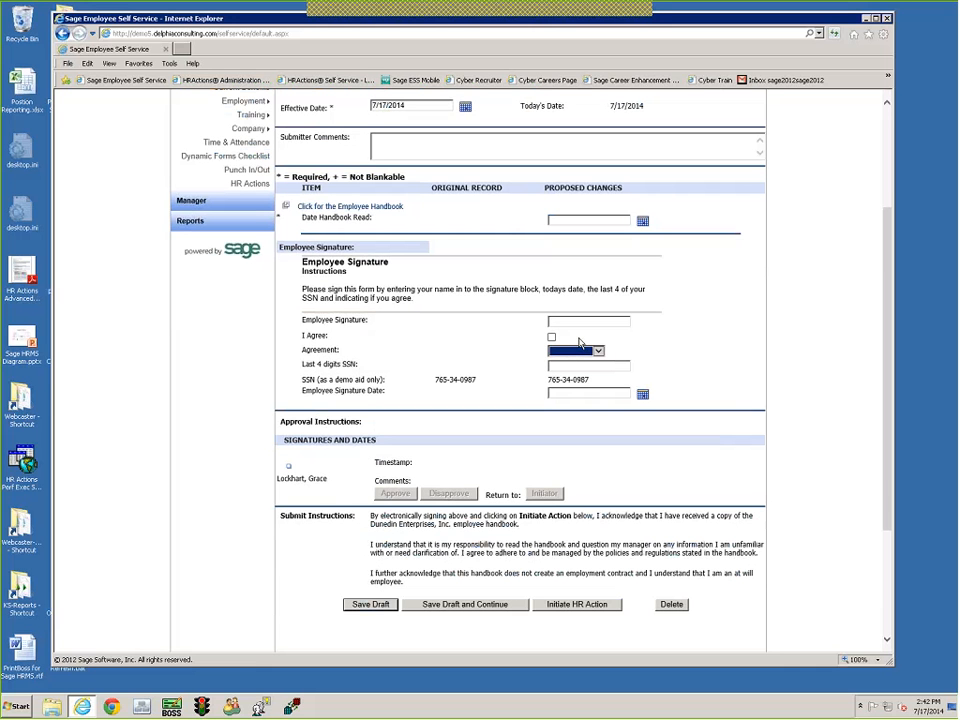
pyautogui.click(581, 364)
pyautogui.moveTo(547, 380); pyautogui.dragTo(594, 380)
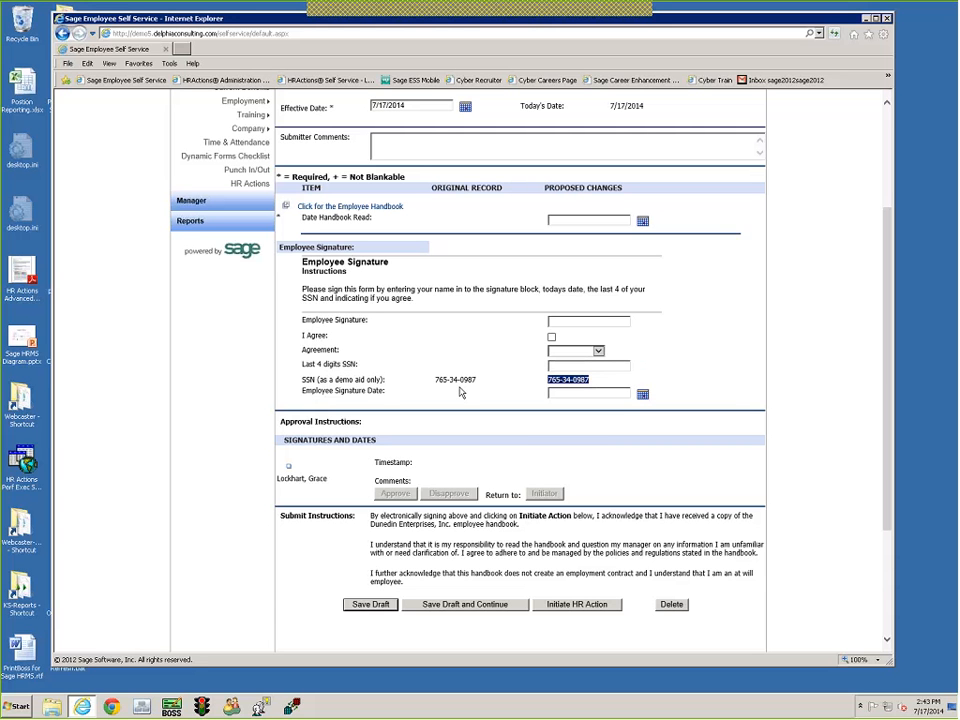
pyautogui.click(568, 393)
pyautogui.scroll(-2, 568, 393)
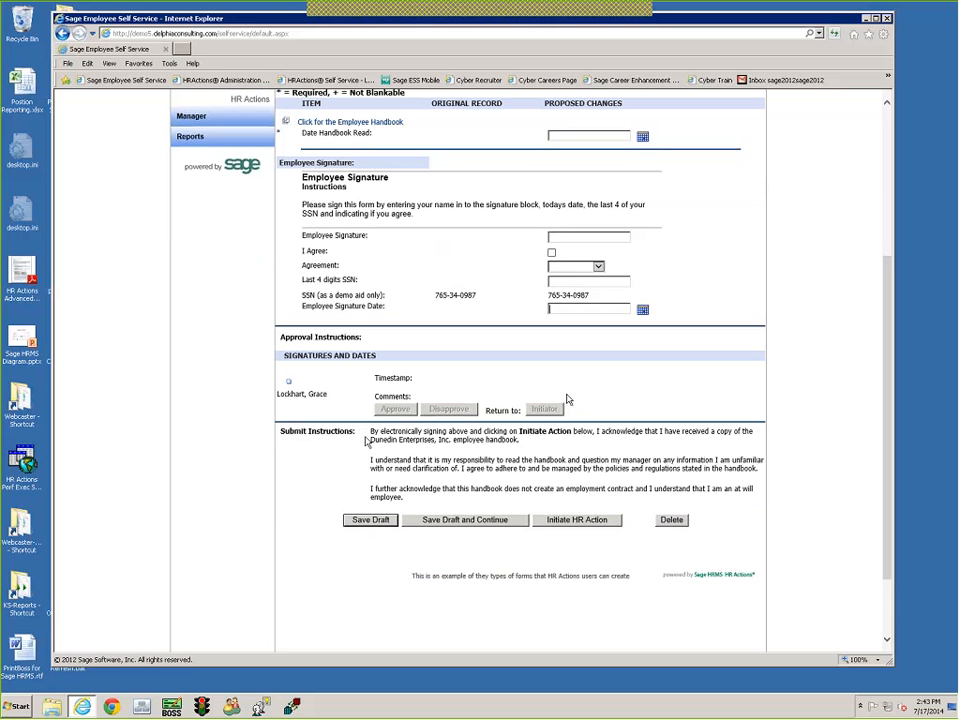
pyautogui.moveTo(371, 431); pyautogui.dragTo(533, 442)
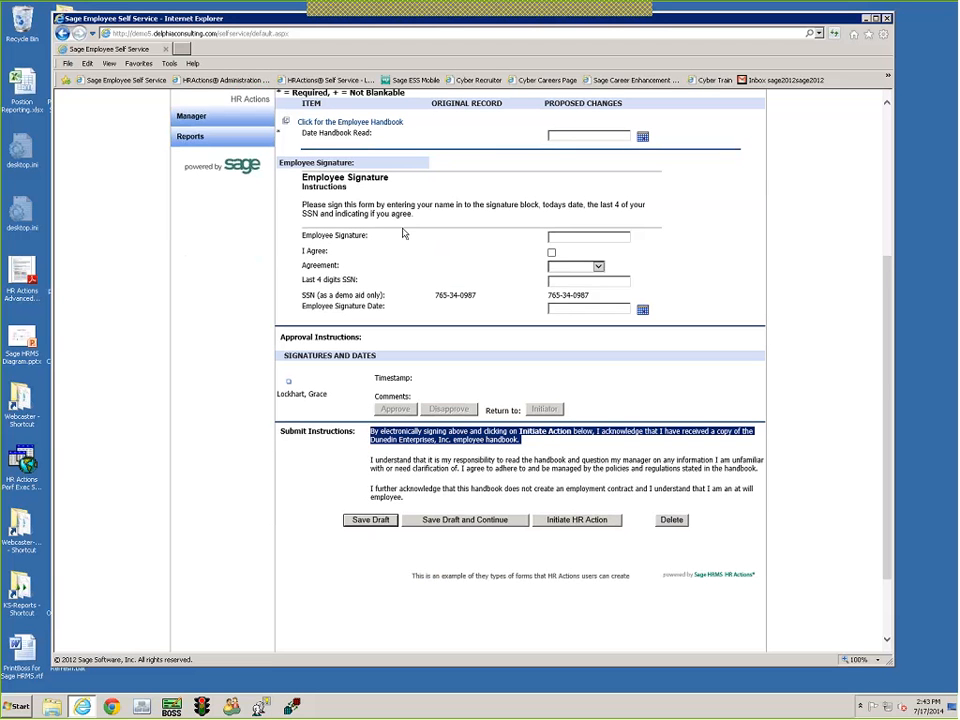
# Save the Handbook Acknowledgement draft, log off the ESS portal and close Internet Explorer
pyautogui.click(379, 520)
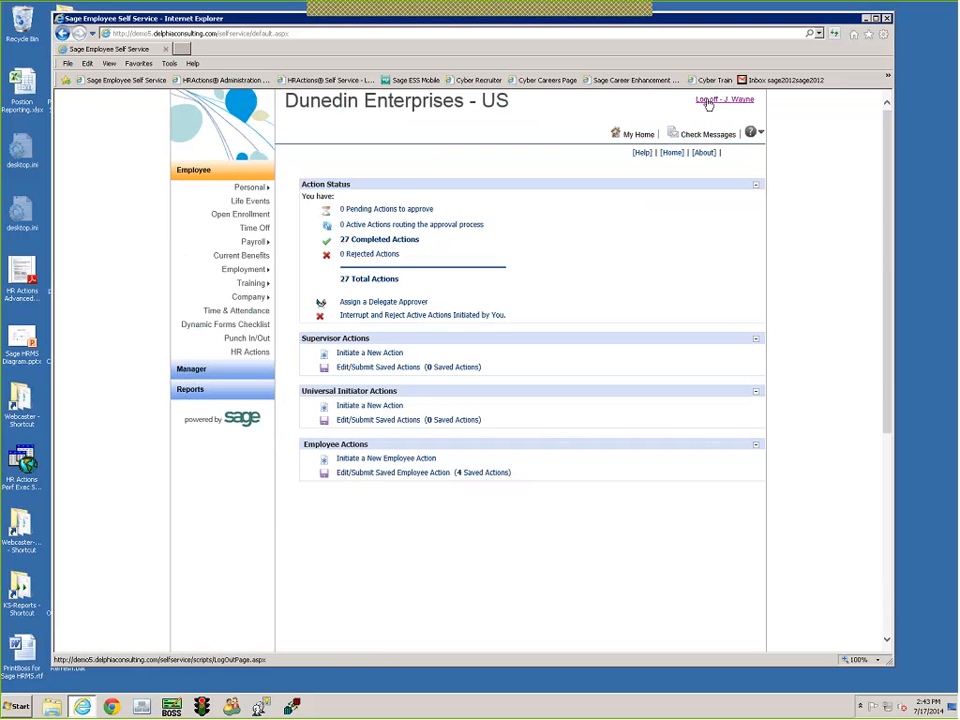
pyautogui.click(708, 101)
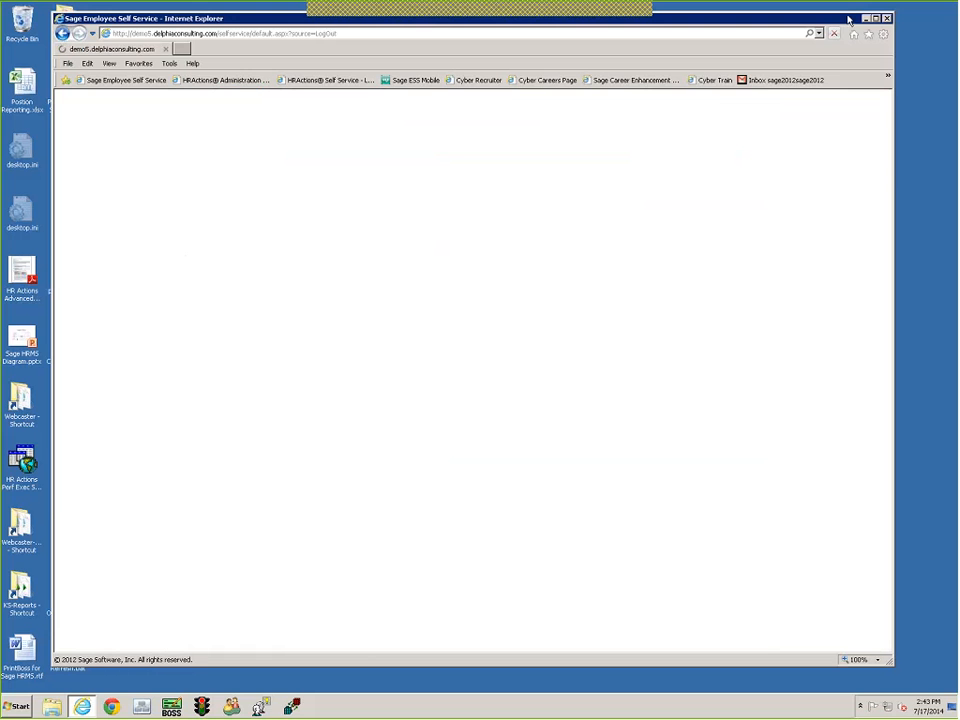
pyautogui.click(886, 19)
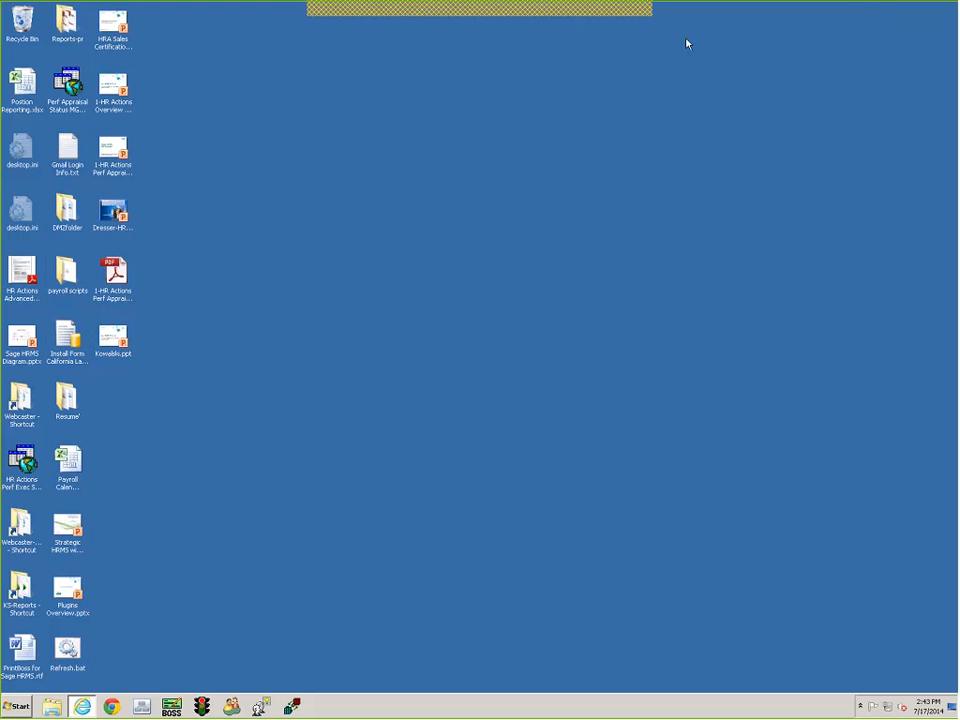
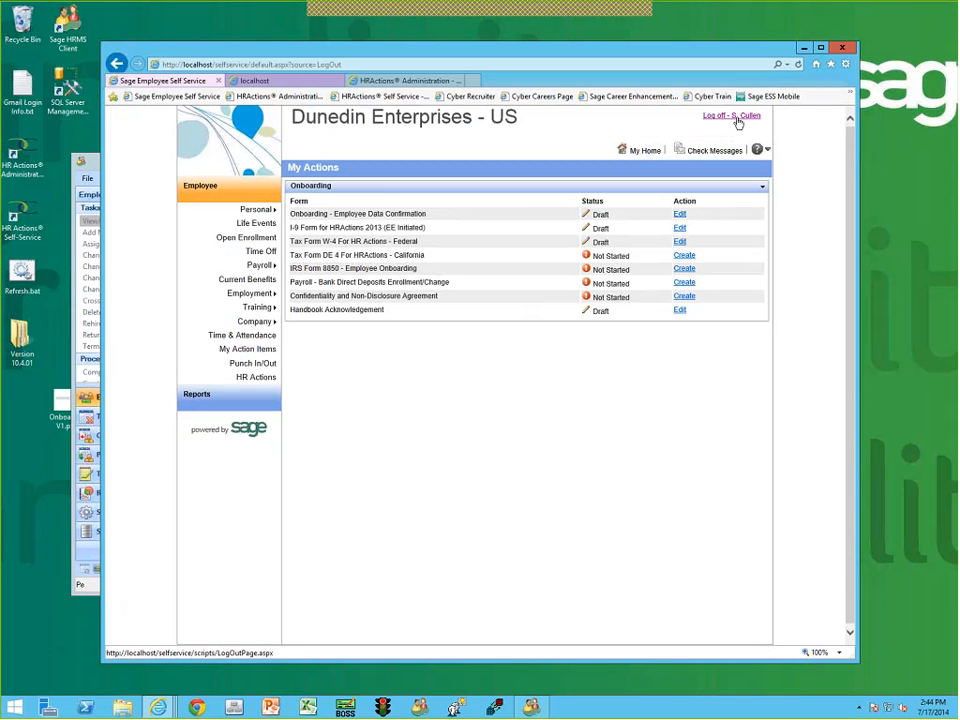
# Log off the employee and sign in as the manager, opening Dynamic Forms Management
pyautogui.click(725, 118)
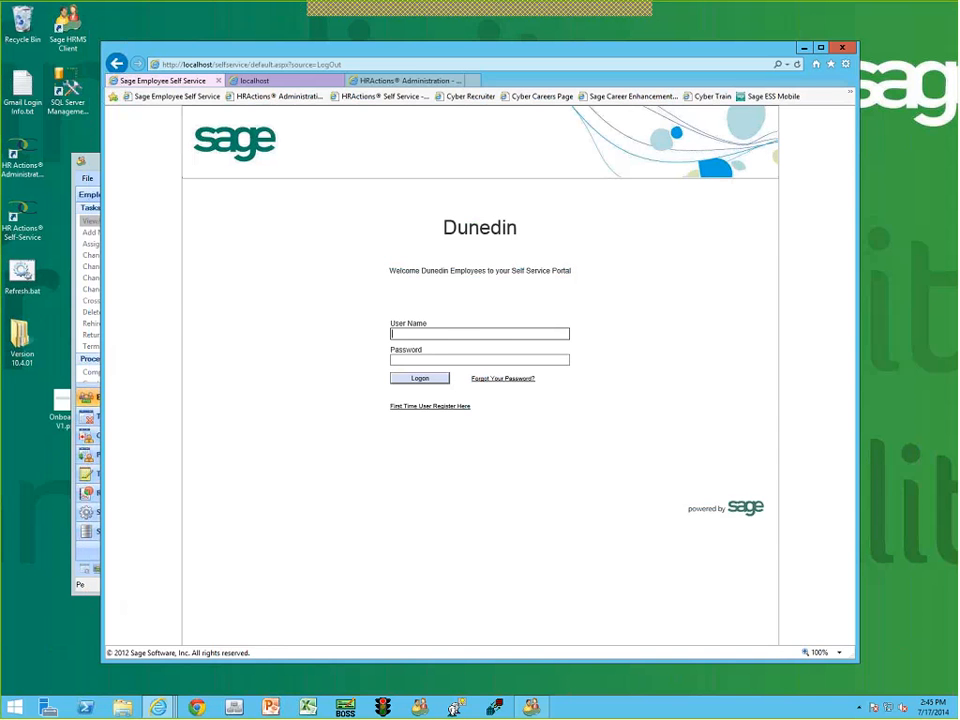
pyautogui.write('ag')
pyautogui.click(485, 345)
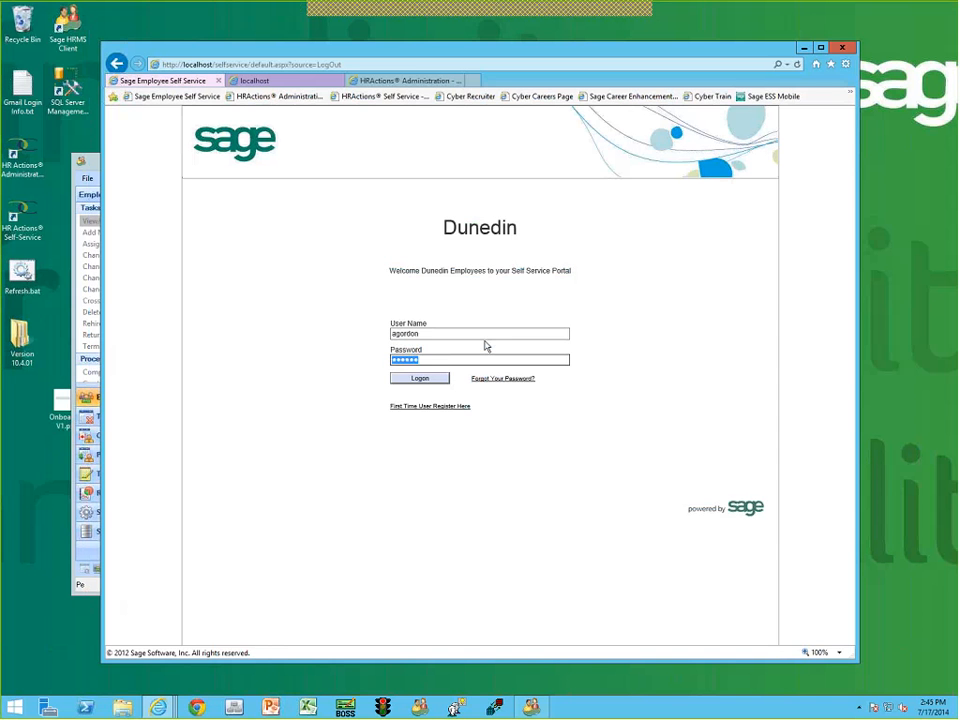
pyautogui.click(421, 379)
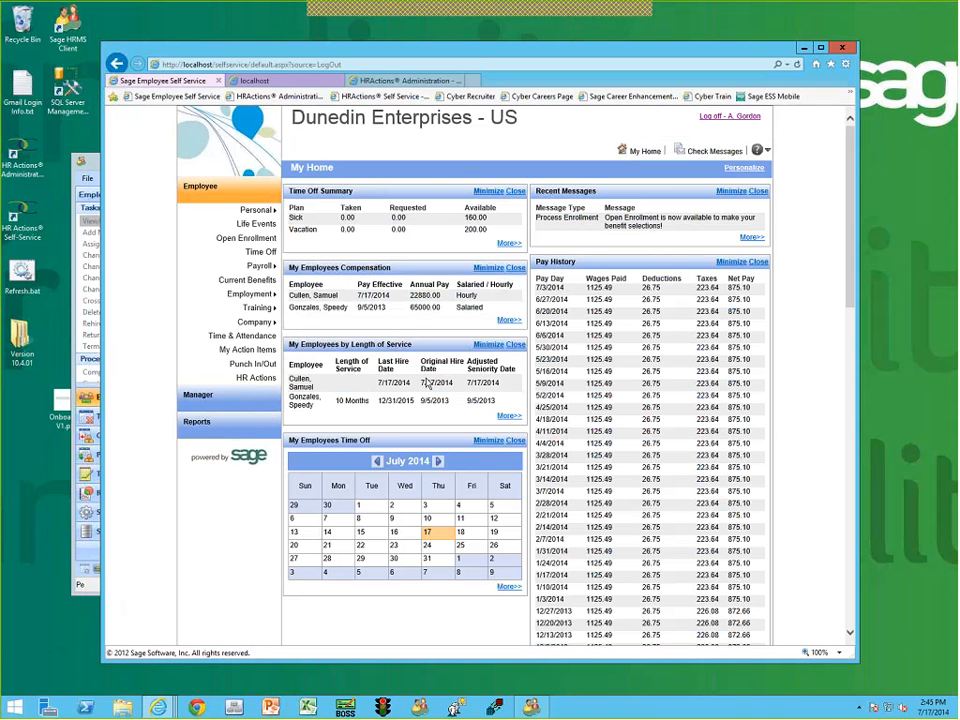
pyautogui.click(252, 396)
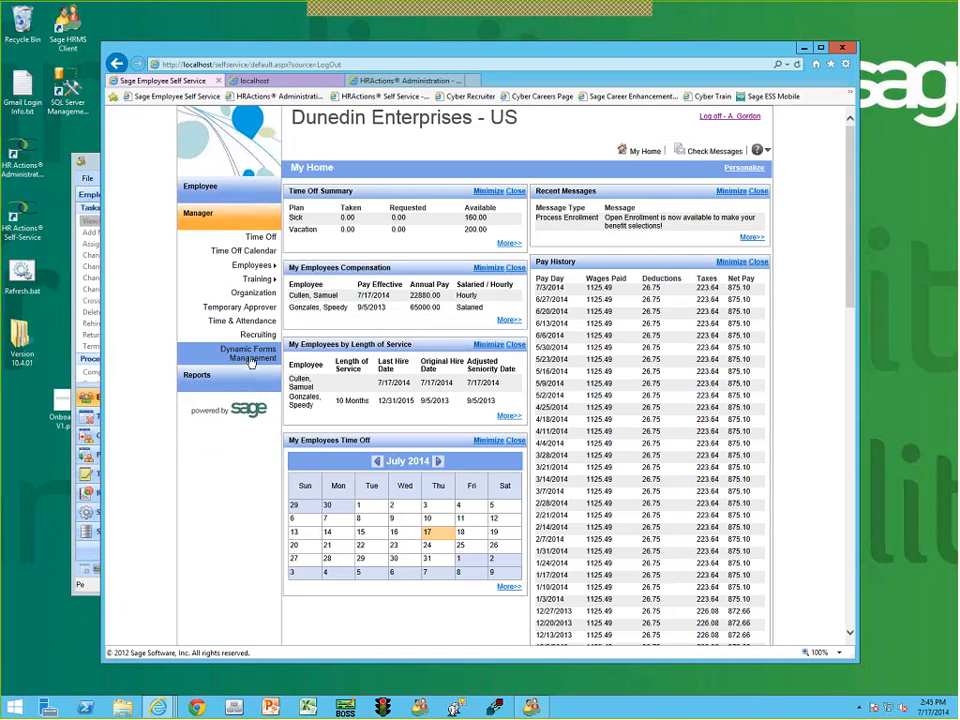
pyautogui.click(250, 358)
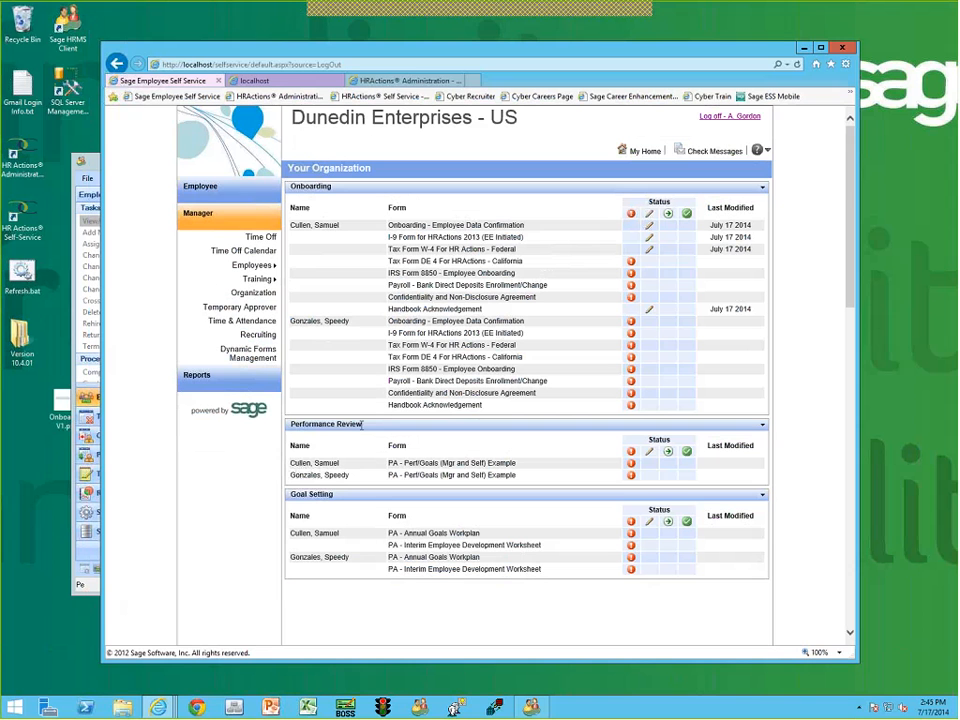
# Highlight the Performance Review and Goal Setting headings and the first employee's onboarding forms
pyautogui.moveTo(362, 424); pyautogui.dragTo(318, 422)
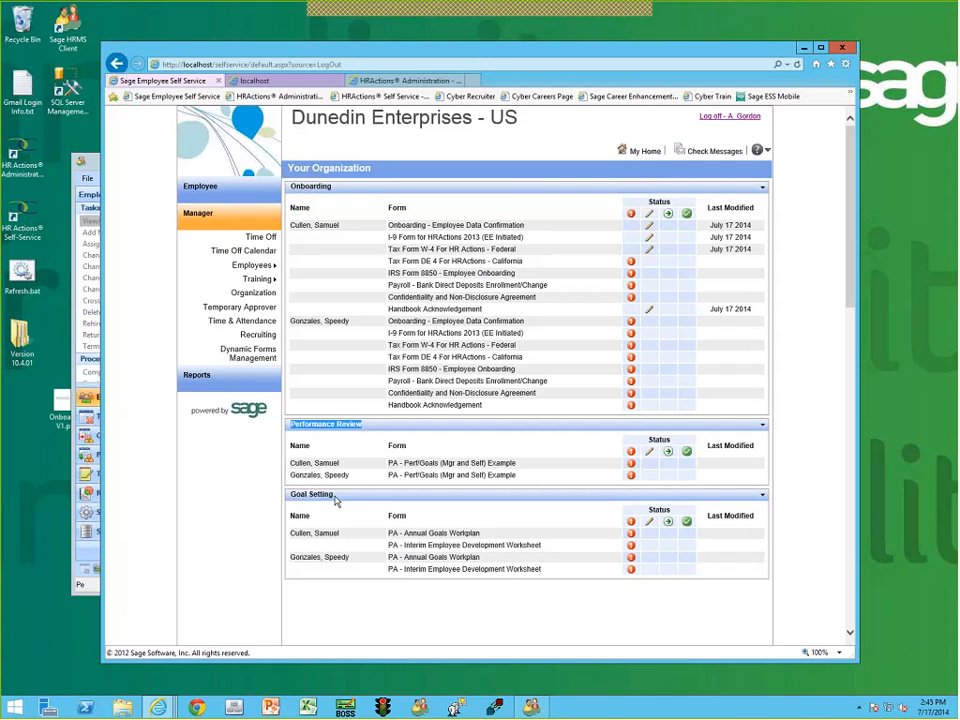
pyautogui.moveTo(290, 494); pyautogui.dragTo(334, 494)
pyautogui.click(253, 515)
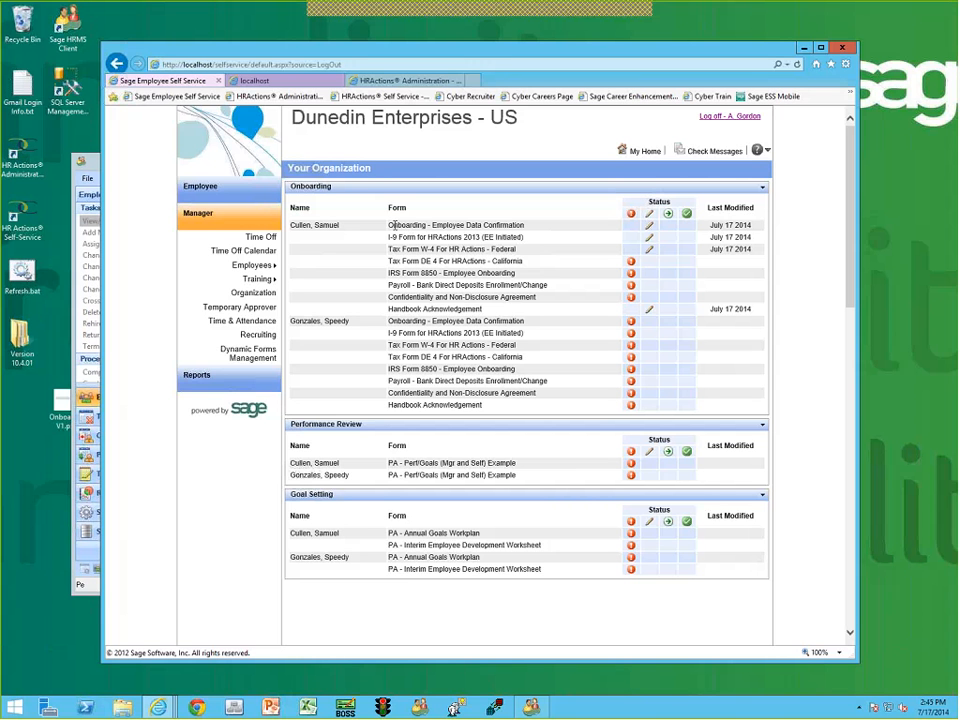
pyautogui.moveTo(390, 225); pyautogui.dragTo(484, 309)
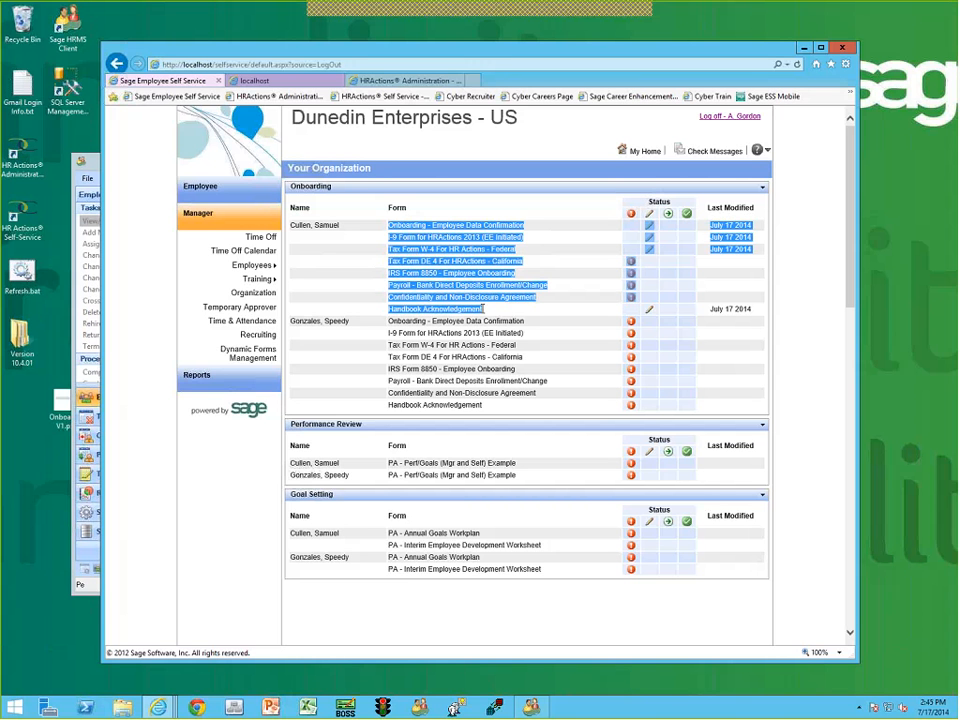
pyautogui.click(535, 224)
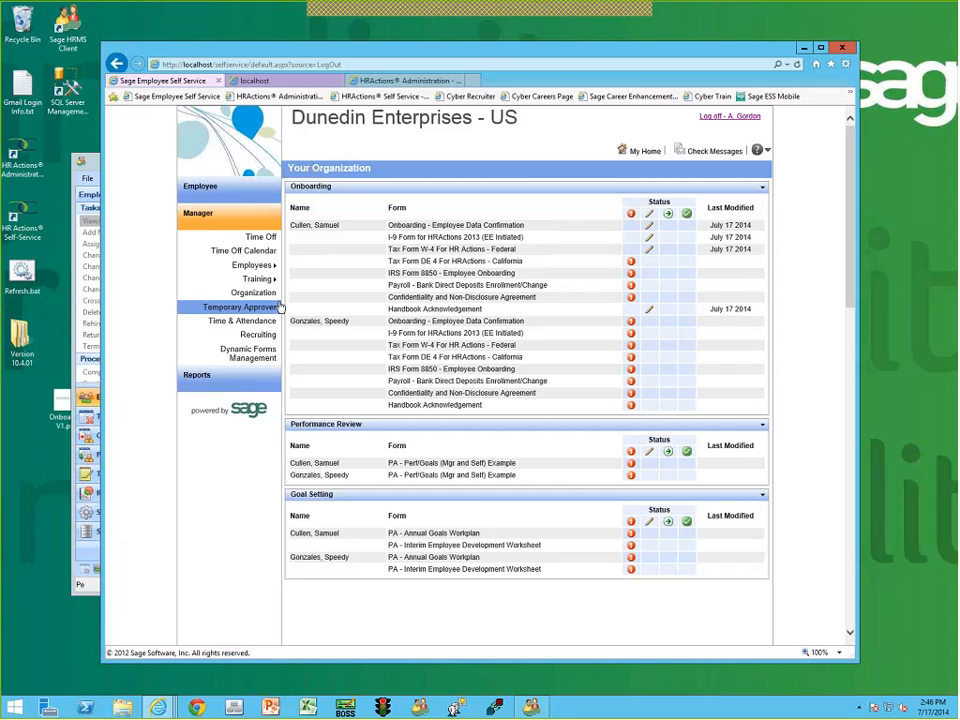
pyautogui.click(712, 119)
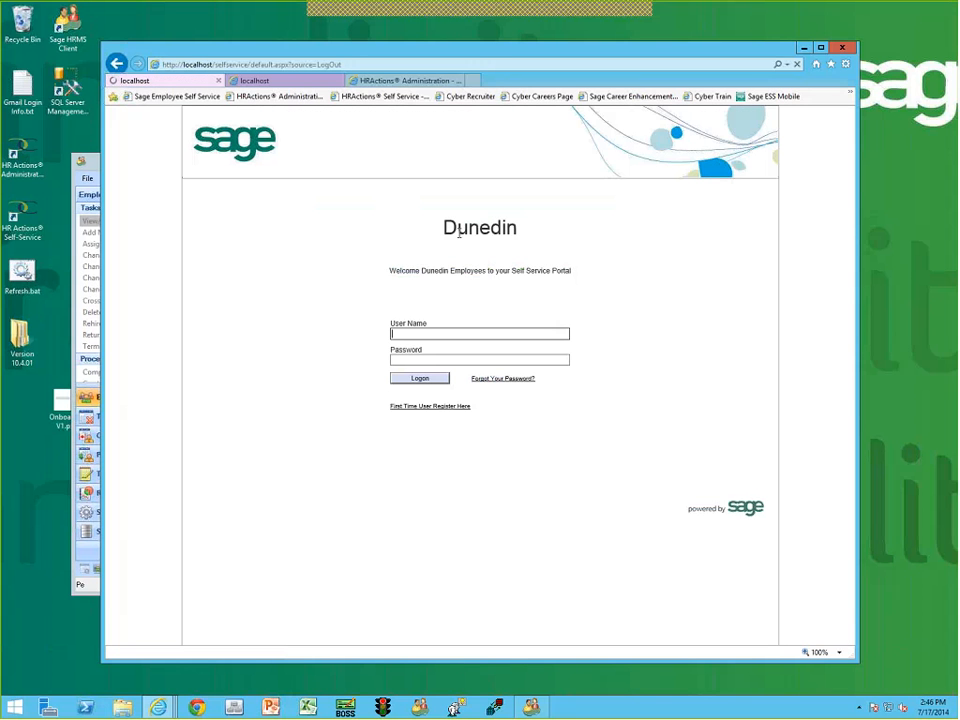
pyautogui.write('scullen')
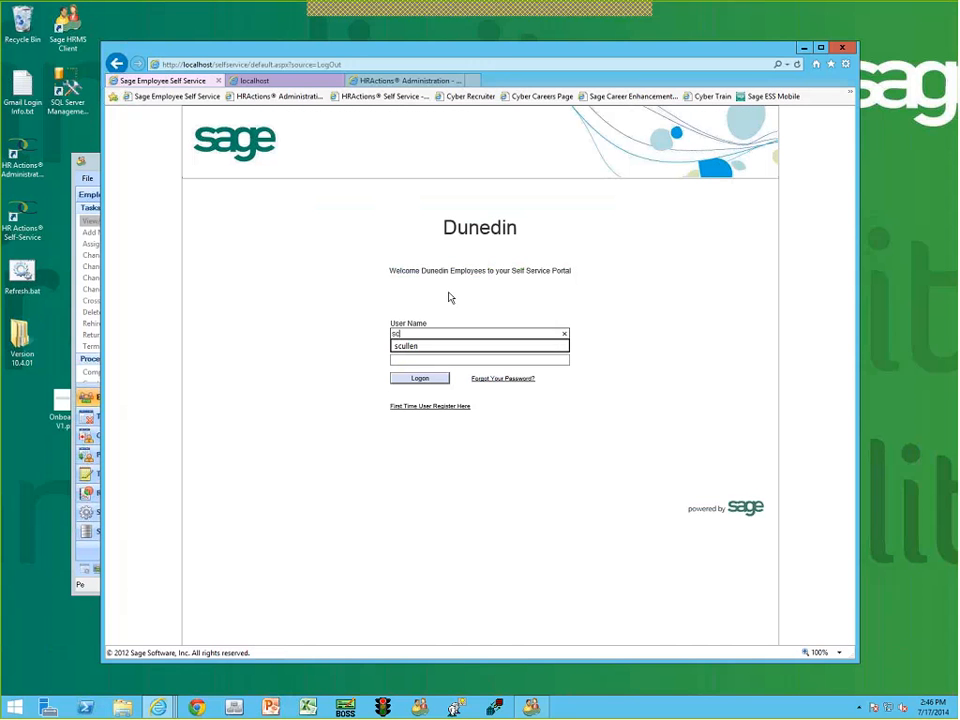
pyautogui.press('Tab')
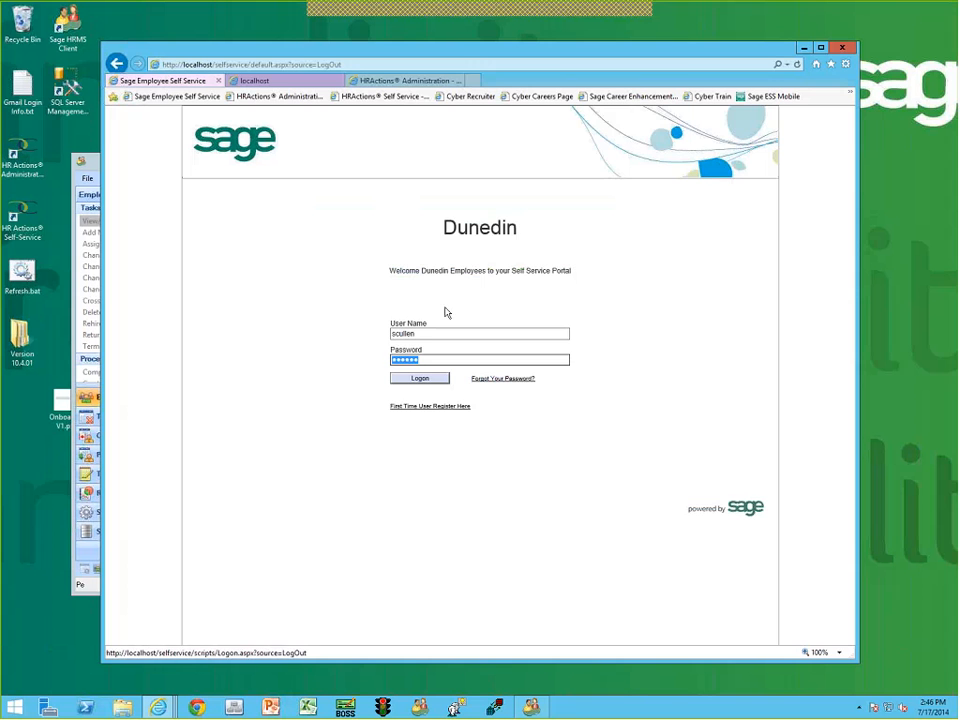
pyautogui.click(418, 380)
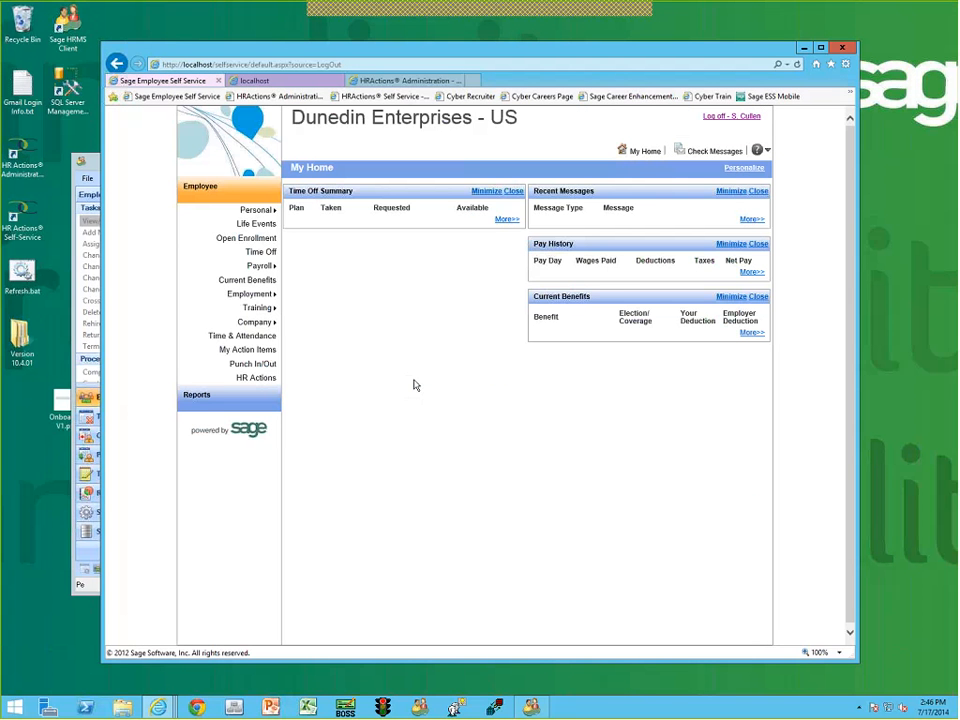
# Start a Confidentiality and Non-Disclosure Agreement from My Action Items, then delete it
pyautogui.click(265, 352)
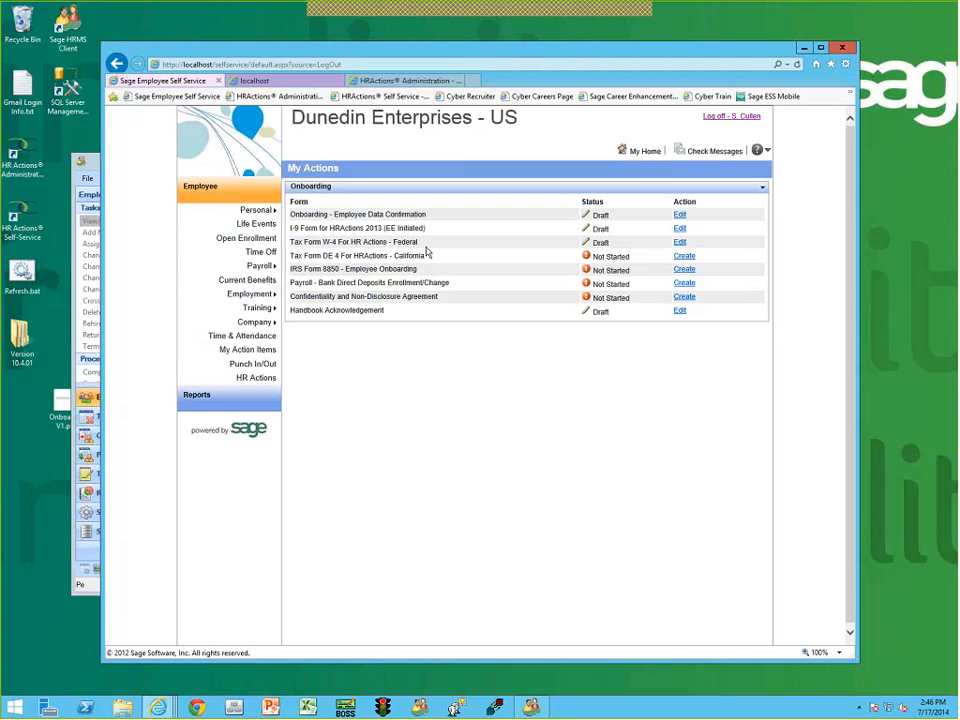
pyautogui.click(684, 297)
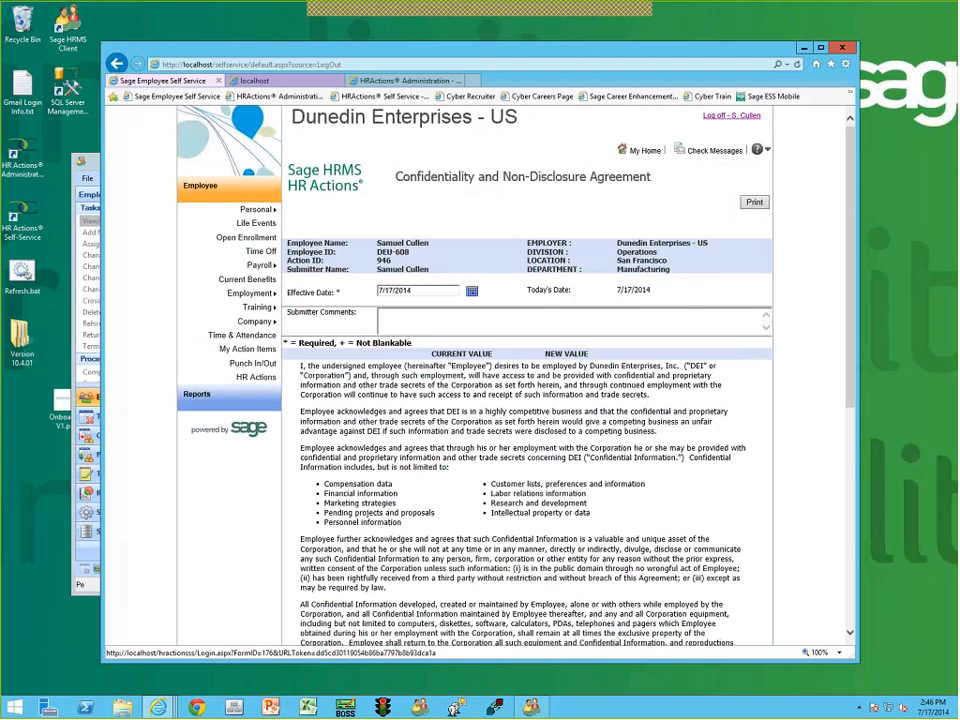
pyautogui.scroll(-3, 643, 336)
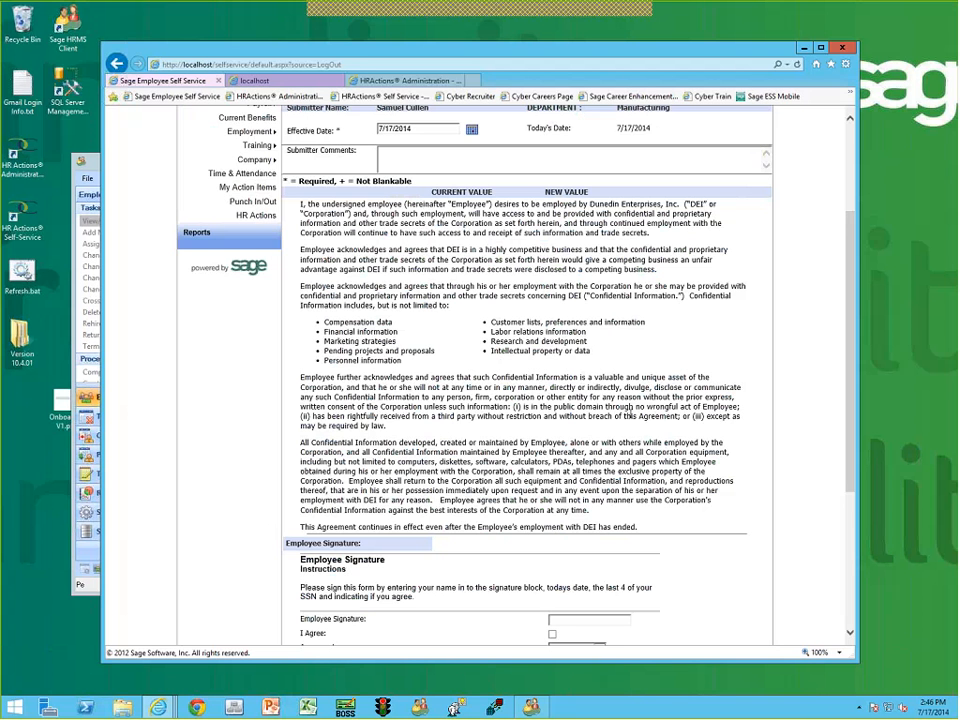
pyautogui.scroll(-1, 652, 374)
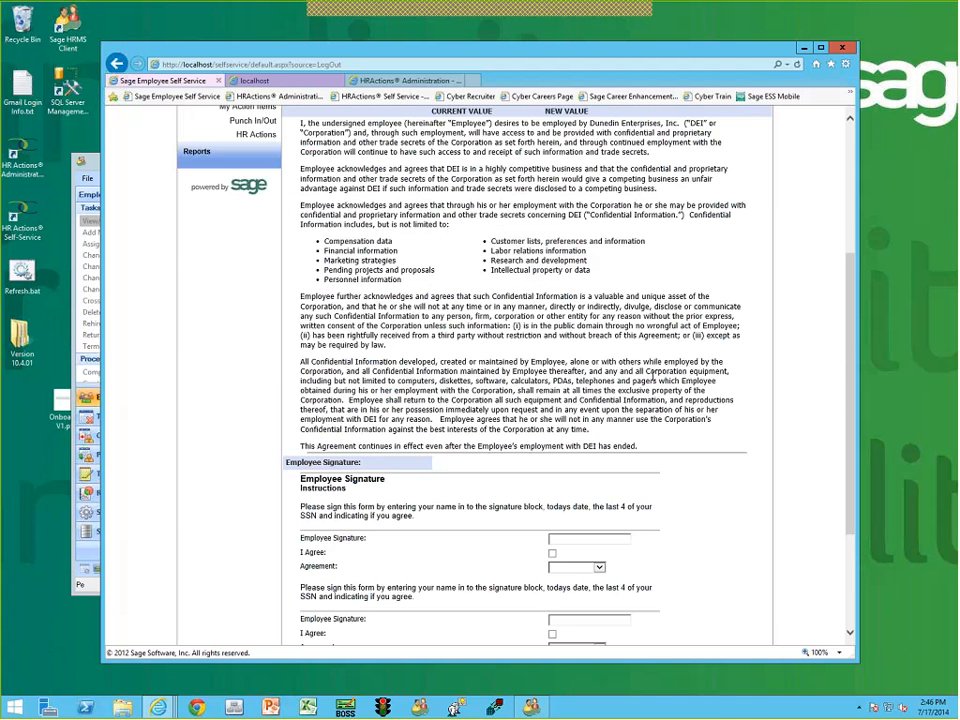
pyautogui.scroll(-2, 653, 374)
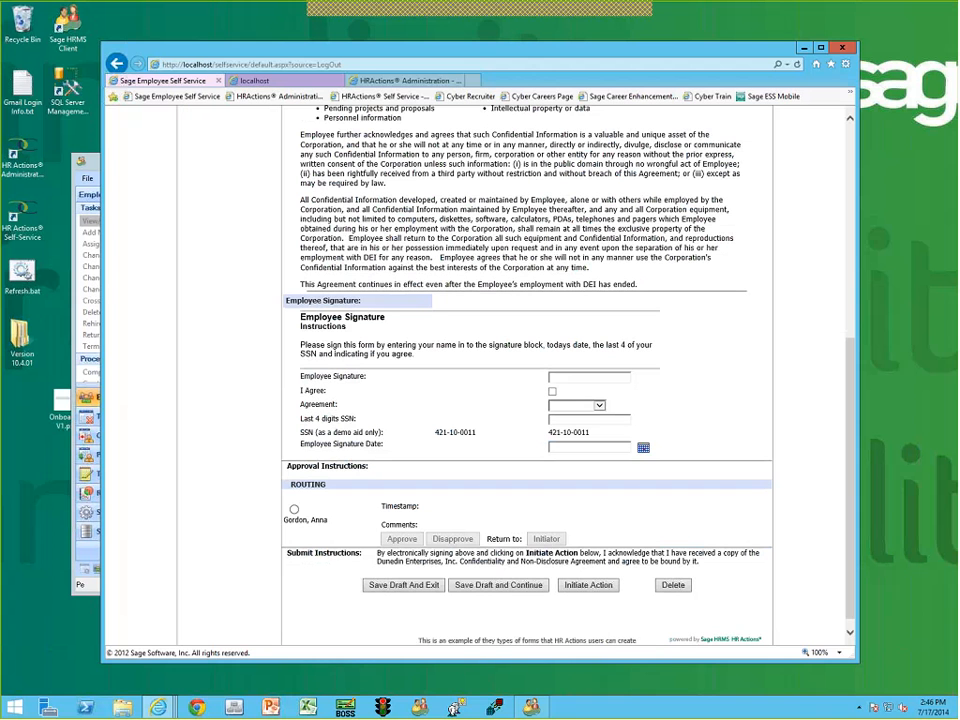
pyautogui.click(670, 583)
pyautogui.click(465, 399)
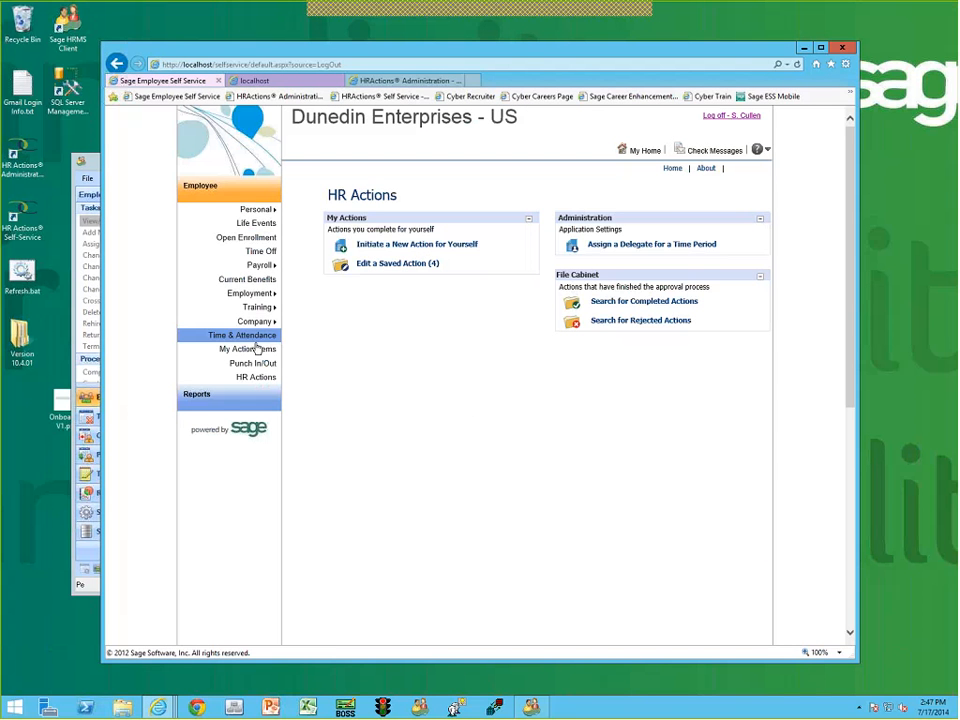
# Start a Payroll bank direct deposit enrollment form from My Action Items and review it
pyautogui.click(250, 348)
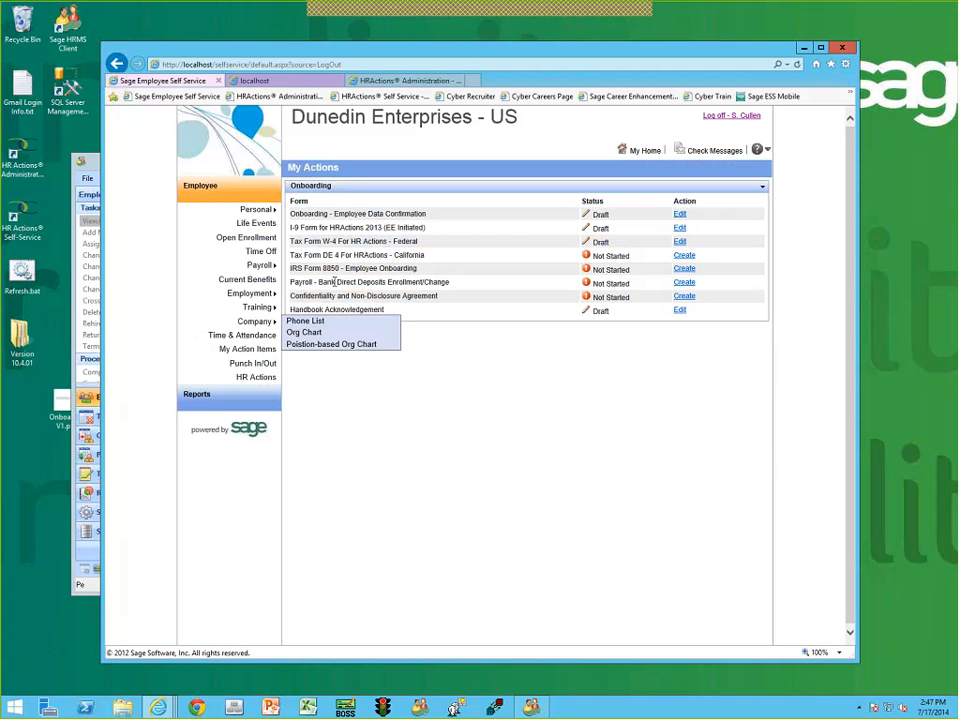
pyautogui.click(688, 283)
pyautogui.scroll(-2, 689, 285)
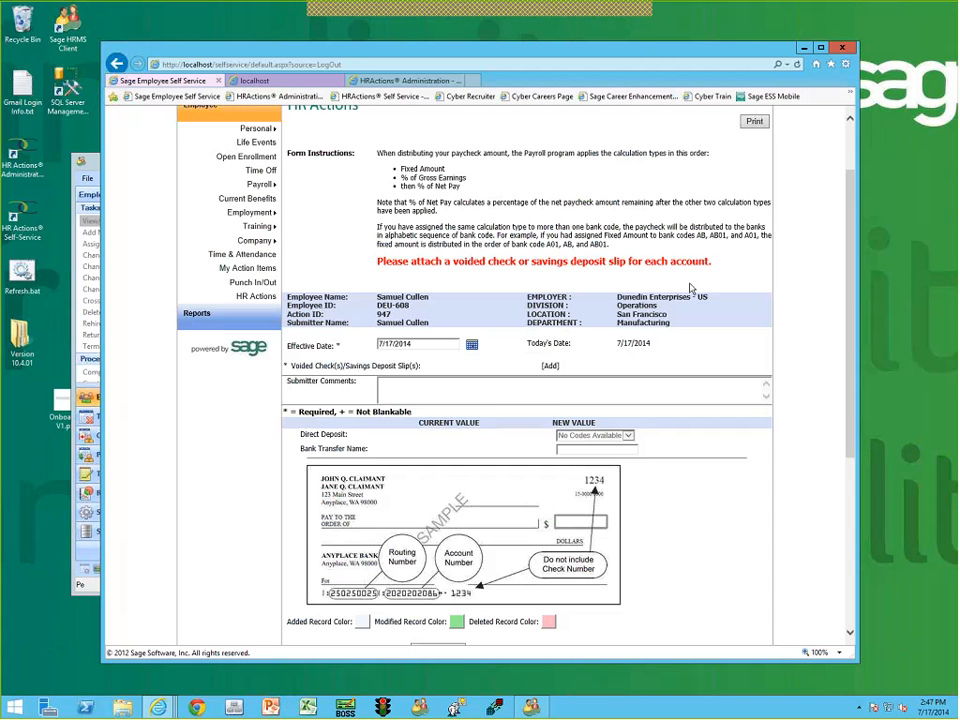
pyautogui.scroll(-2, 689, 288)
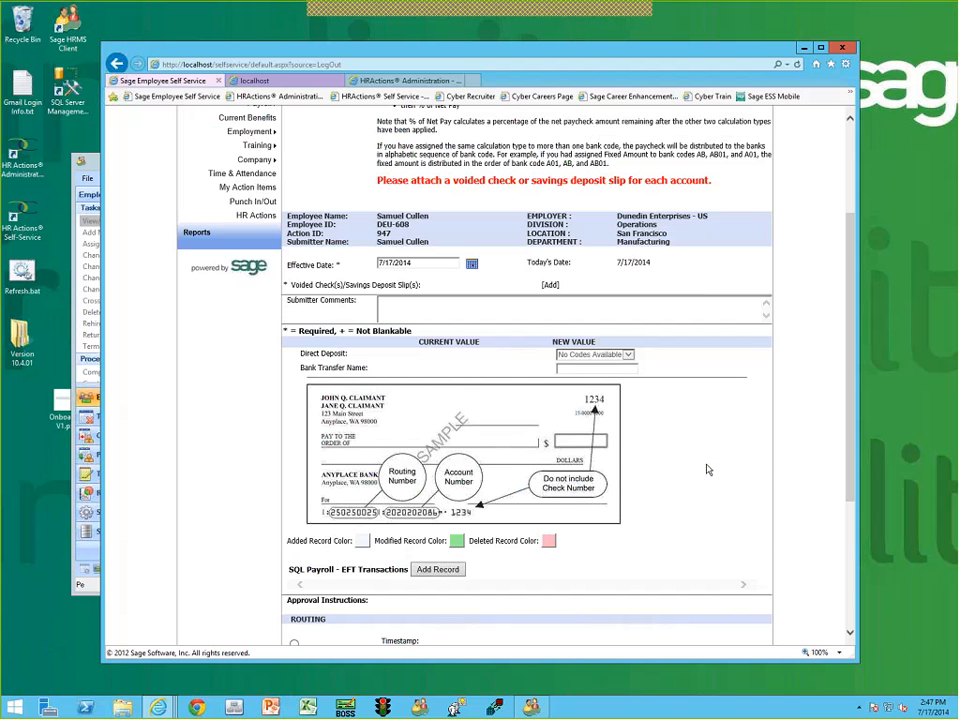
pyautogui.scroll(-3, 707, 470)
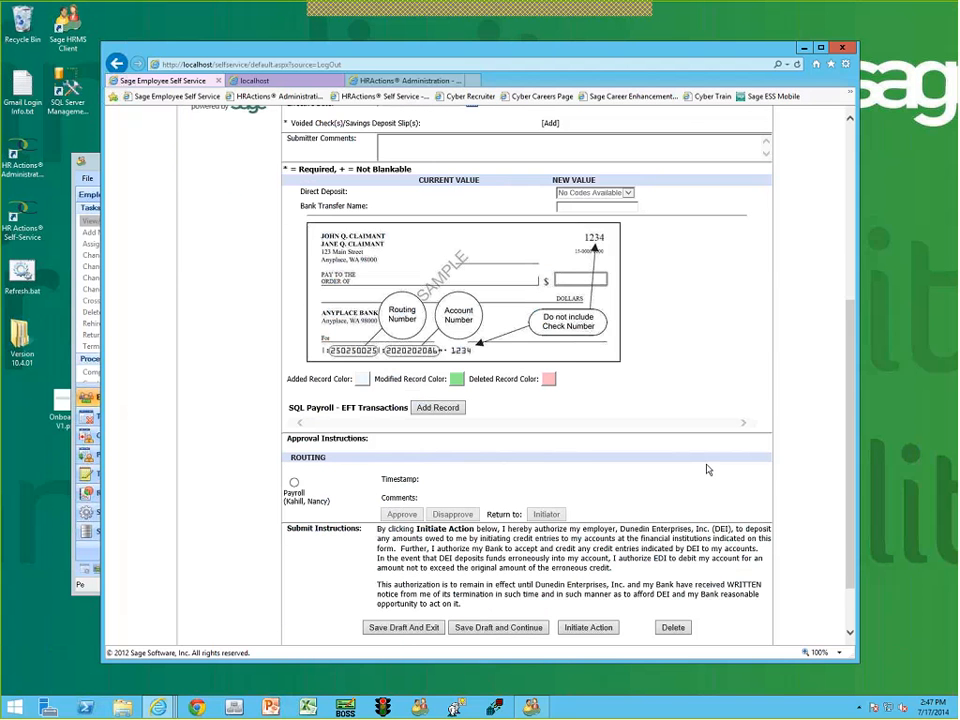
# Preview the new EFT record entry window, close it, and delete the direct deposit action
pyautogui.click(443, 412)
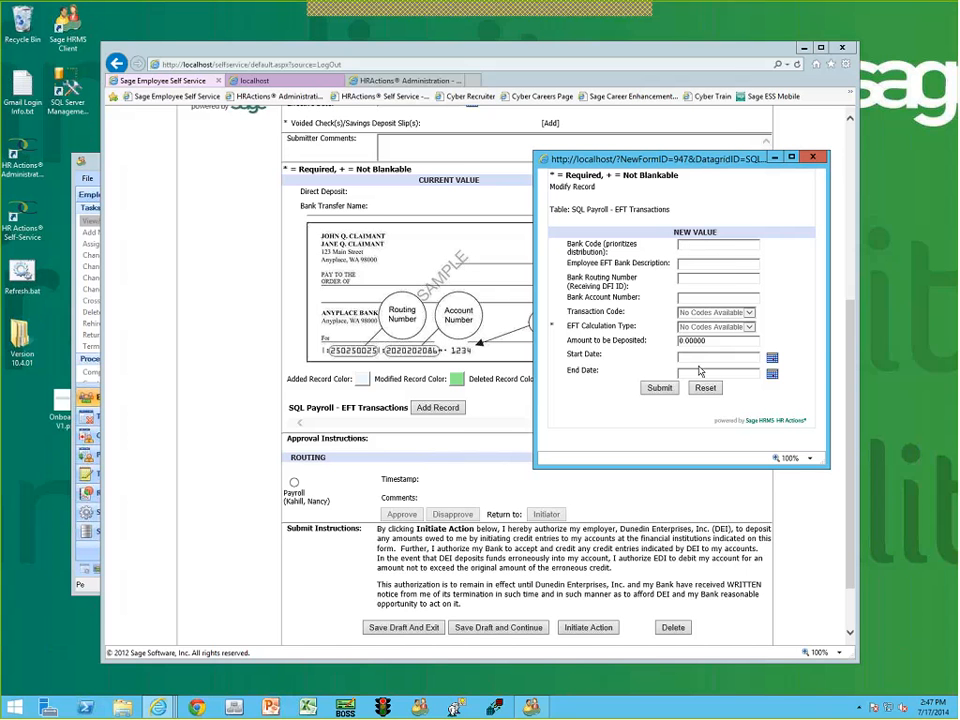
pyautogui.click(813, 159)
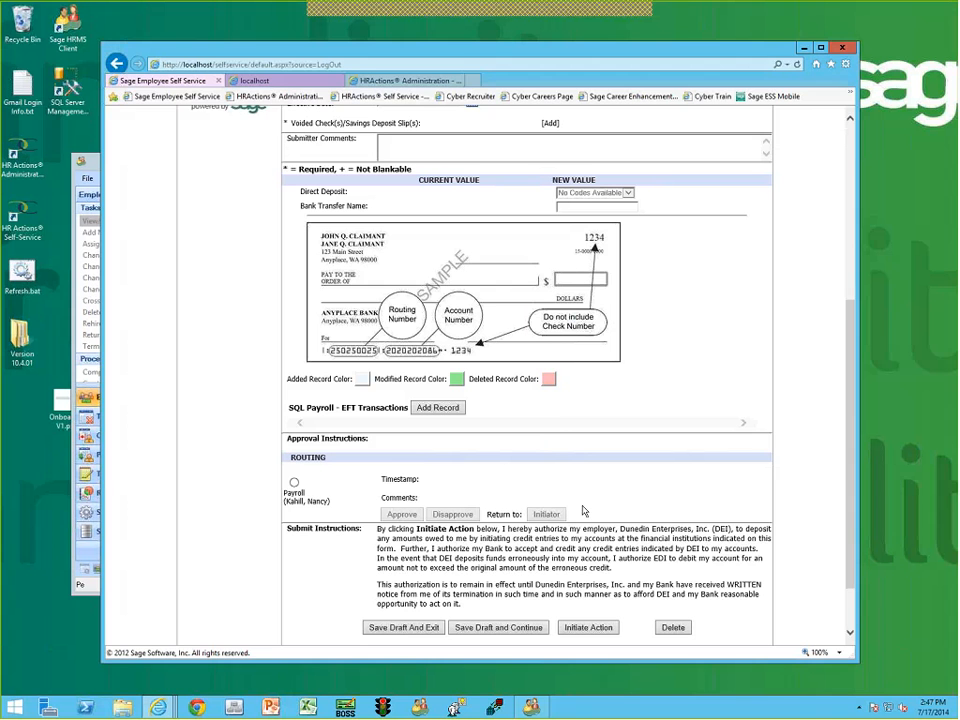
pyautogui.click(673, 628)
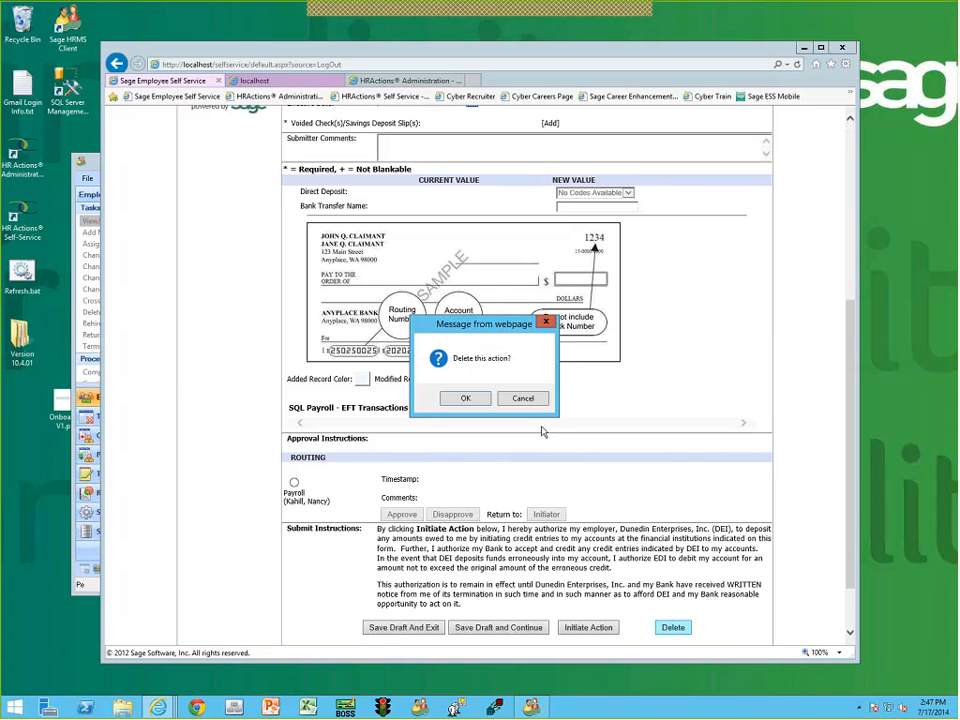
pyautogui.click(467, 401)
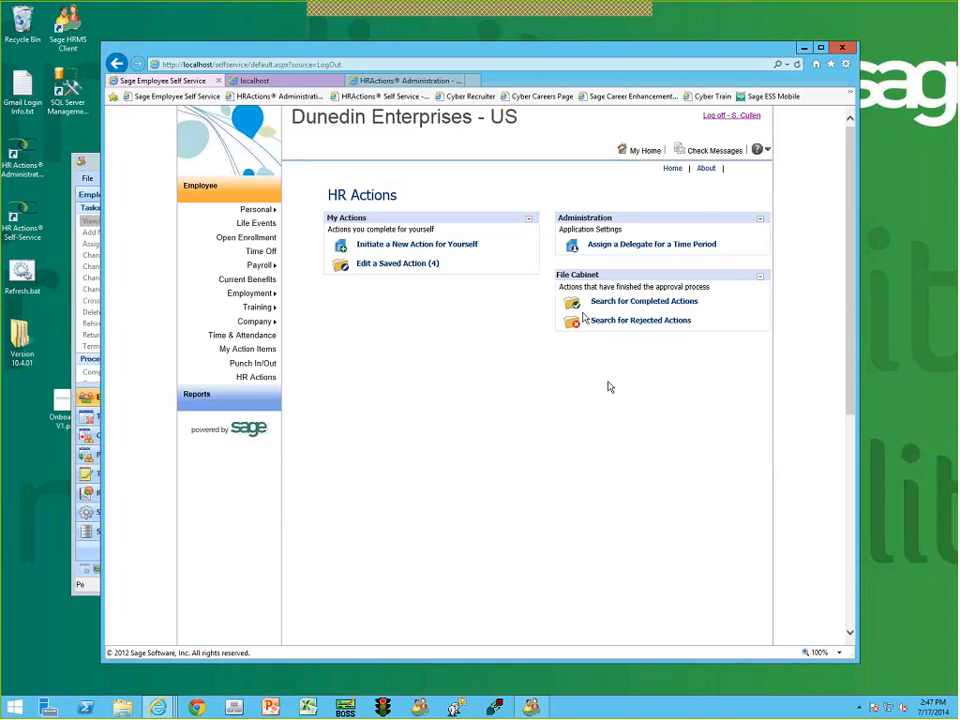
# Open Search for Completed Actions, then return to slide 10, 'Day 1!', in the presentation
pyautogui.click(621, 303)
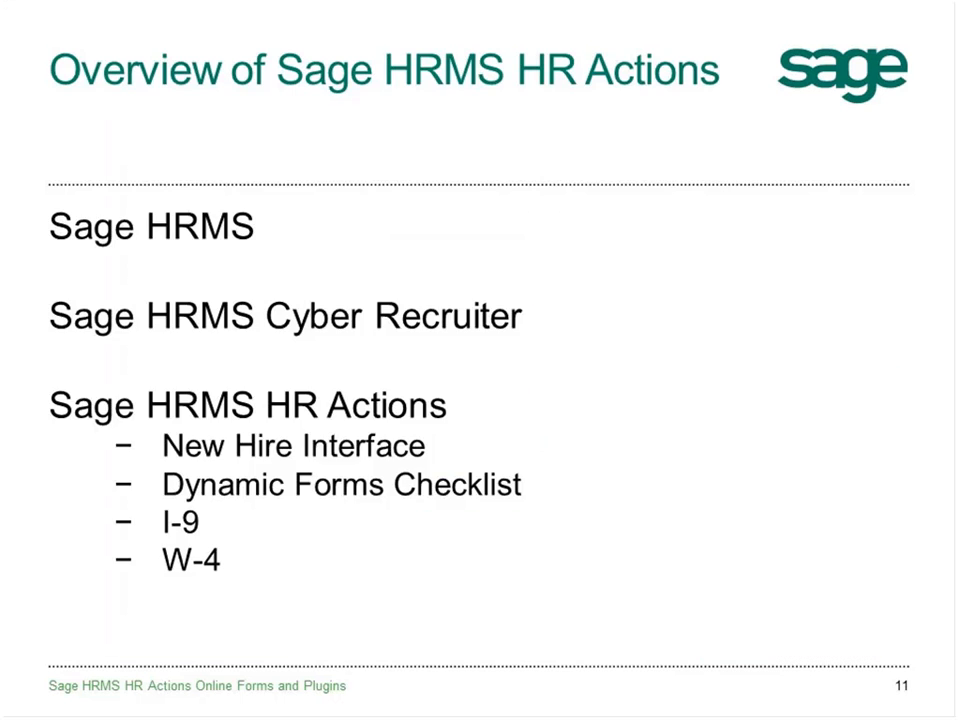
pyautogui.press('pageup')
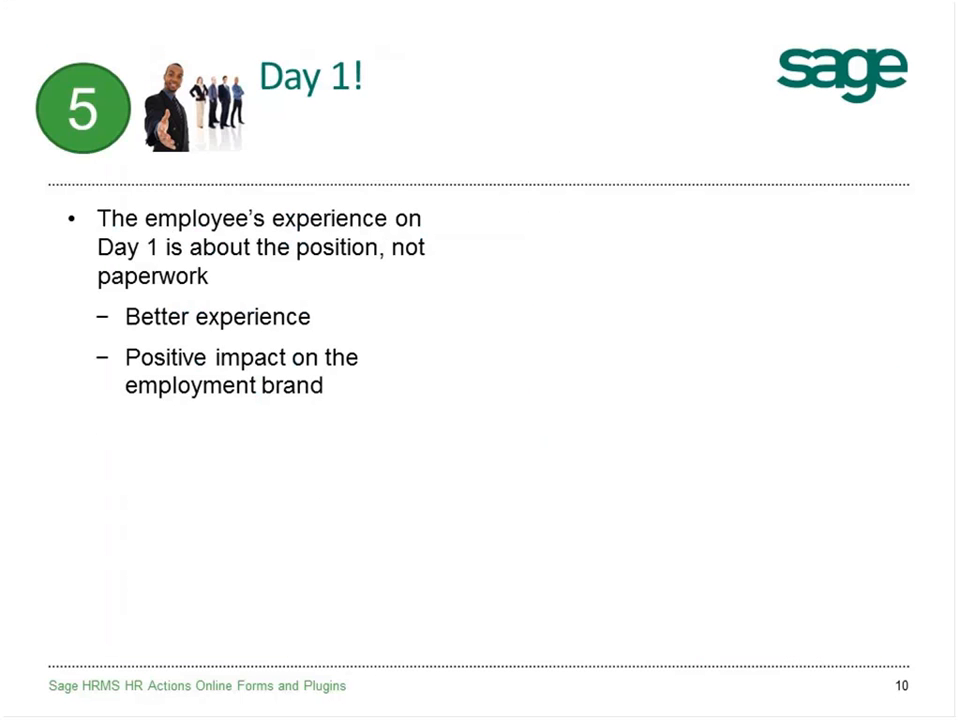